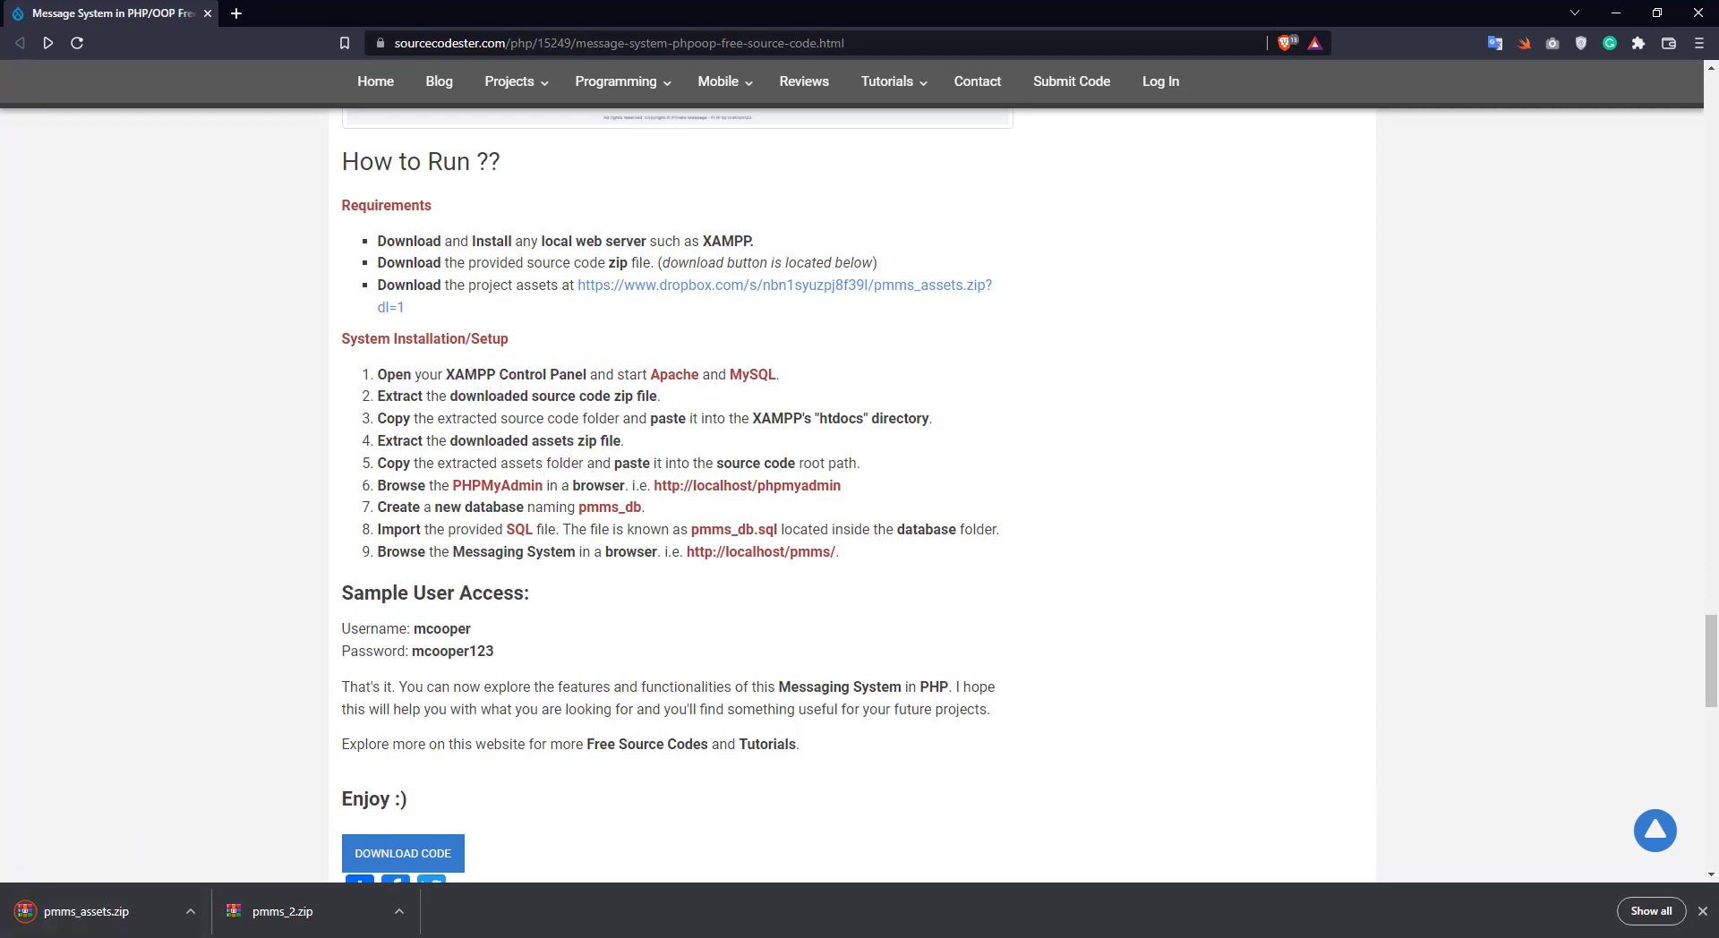
# Open the Windows Start search panel
pyautogui.press('super')
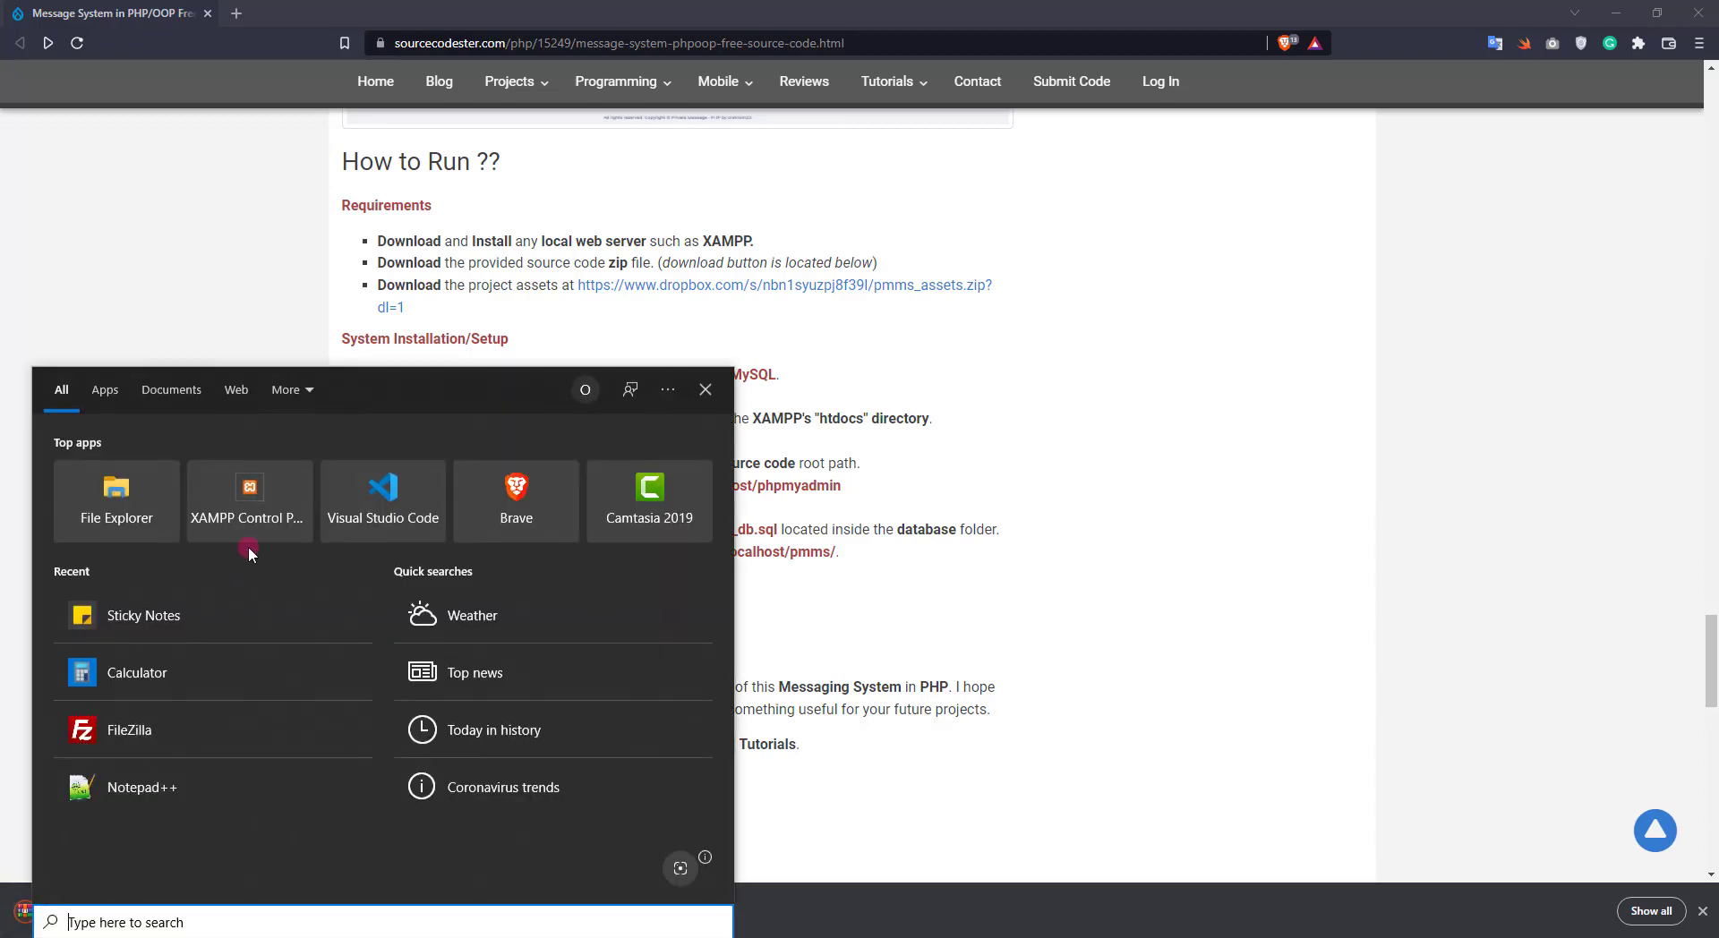
# Launch XAMPP Control Panel, start Apache and MySQL, then minimize the panel
pyautogui.click(250, 520)
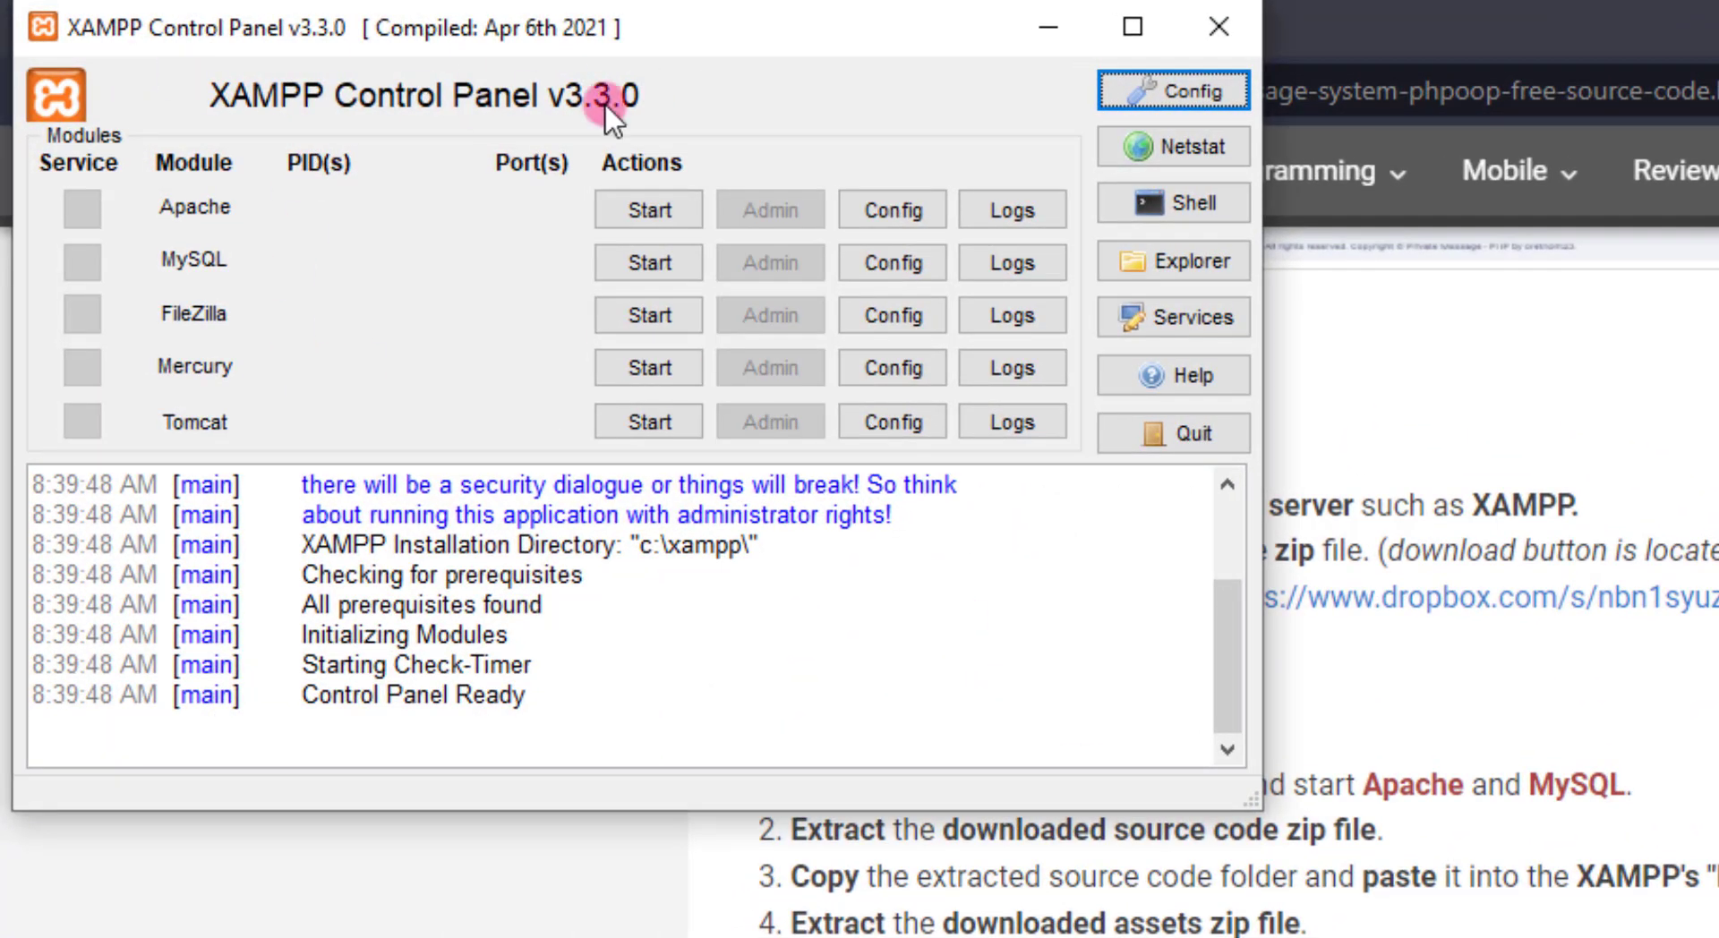
pyautogui.click(649, 209)
pyautogui.click(638, 262)
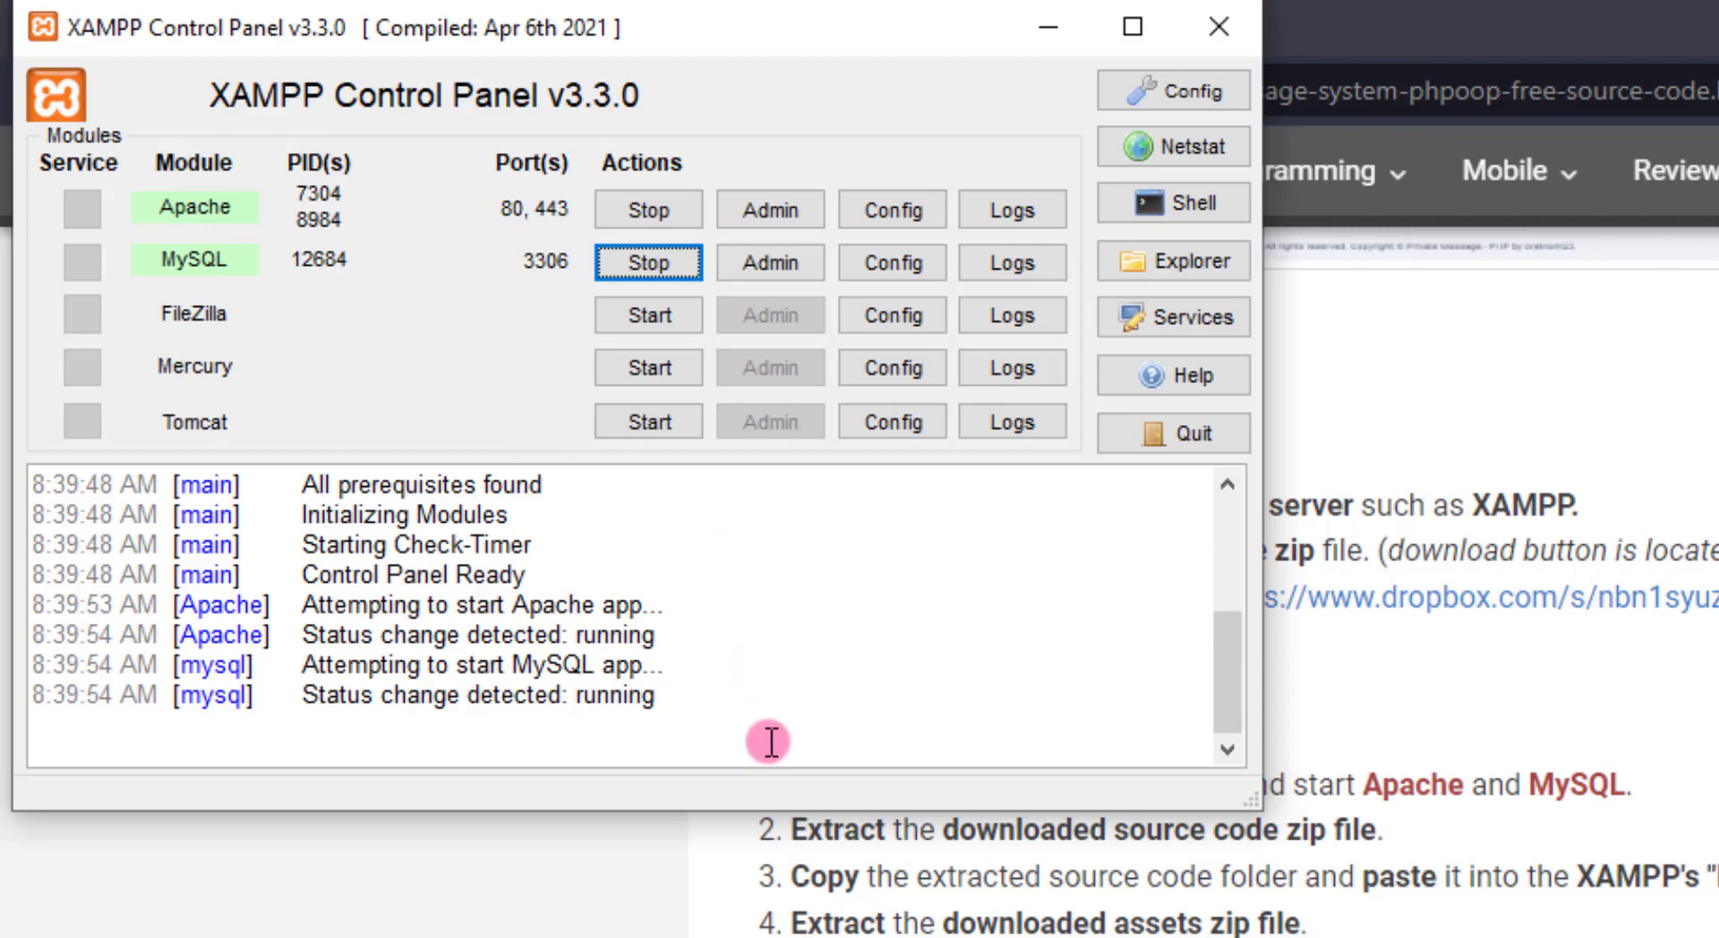
pyautogui.moveTo(767, 737); pyautogui.dragTo(4, 606)
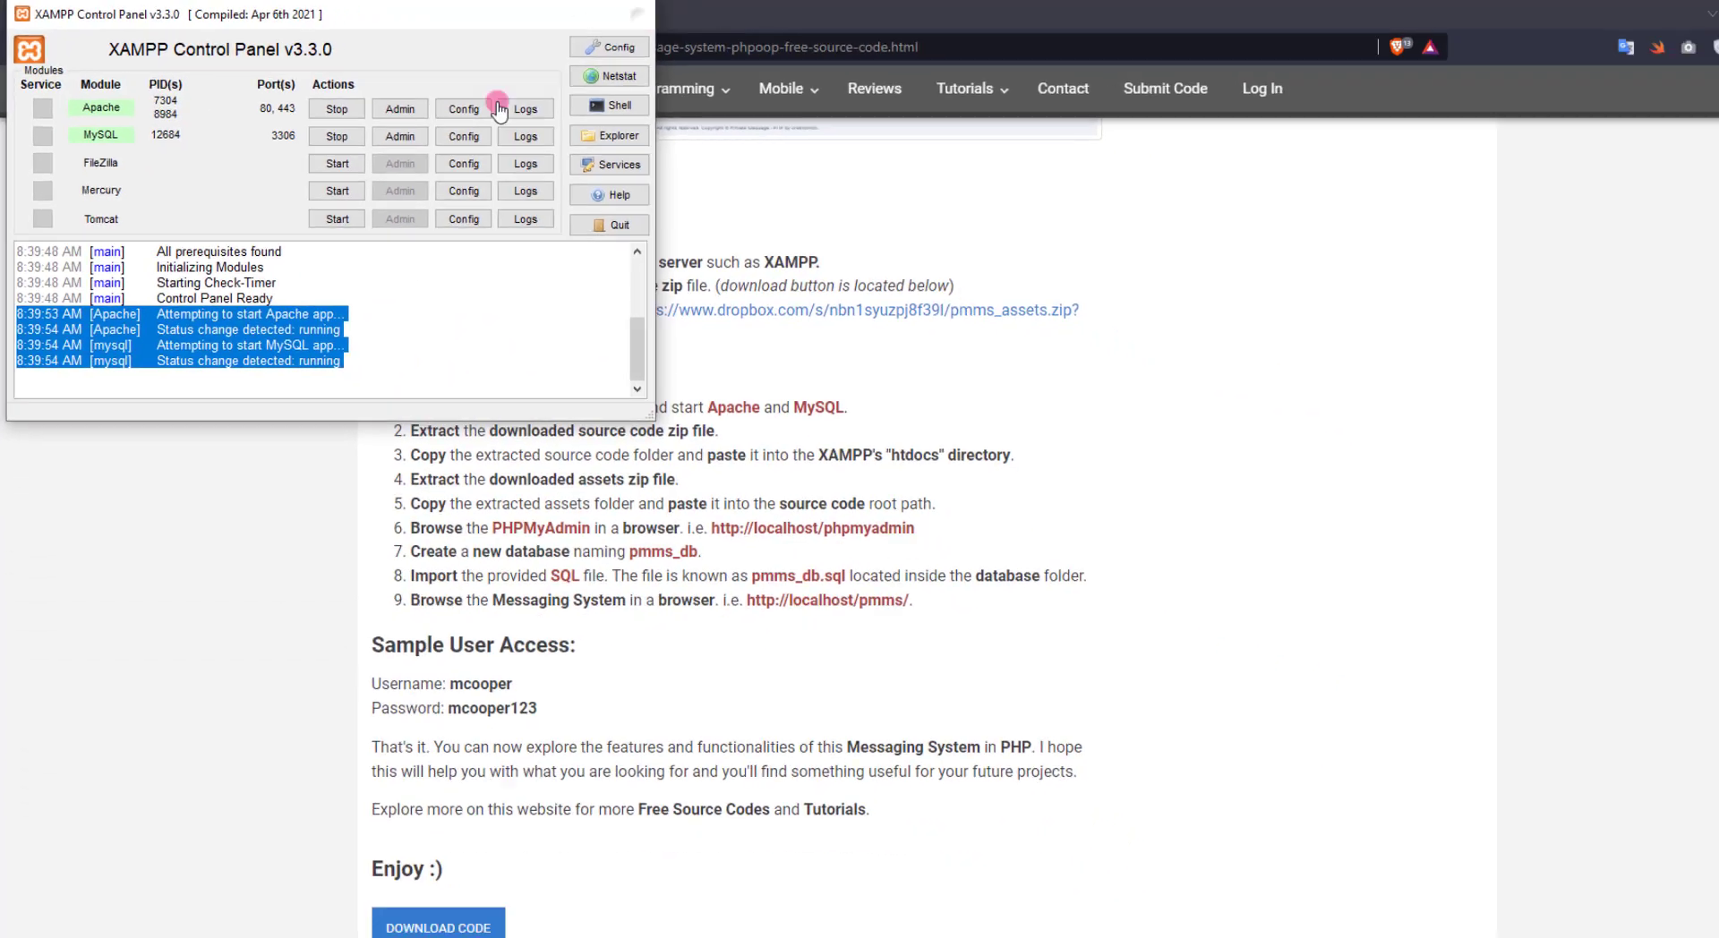
pyautogui.click(950, 24)
pyautogui.scroll(-1, 949, 850)
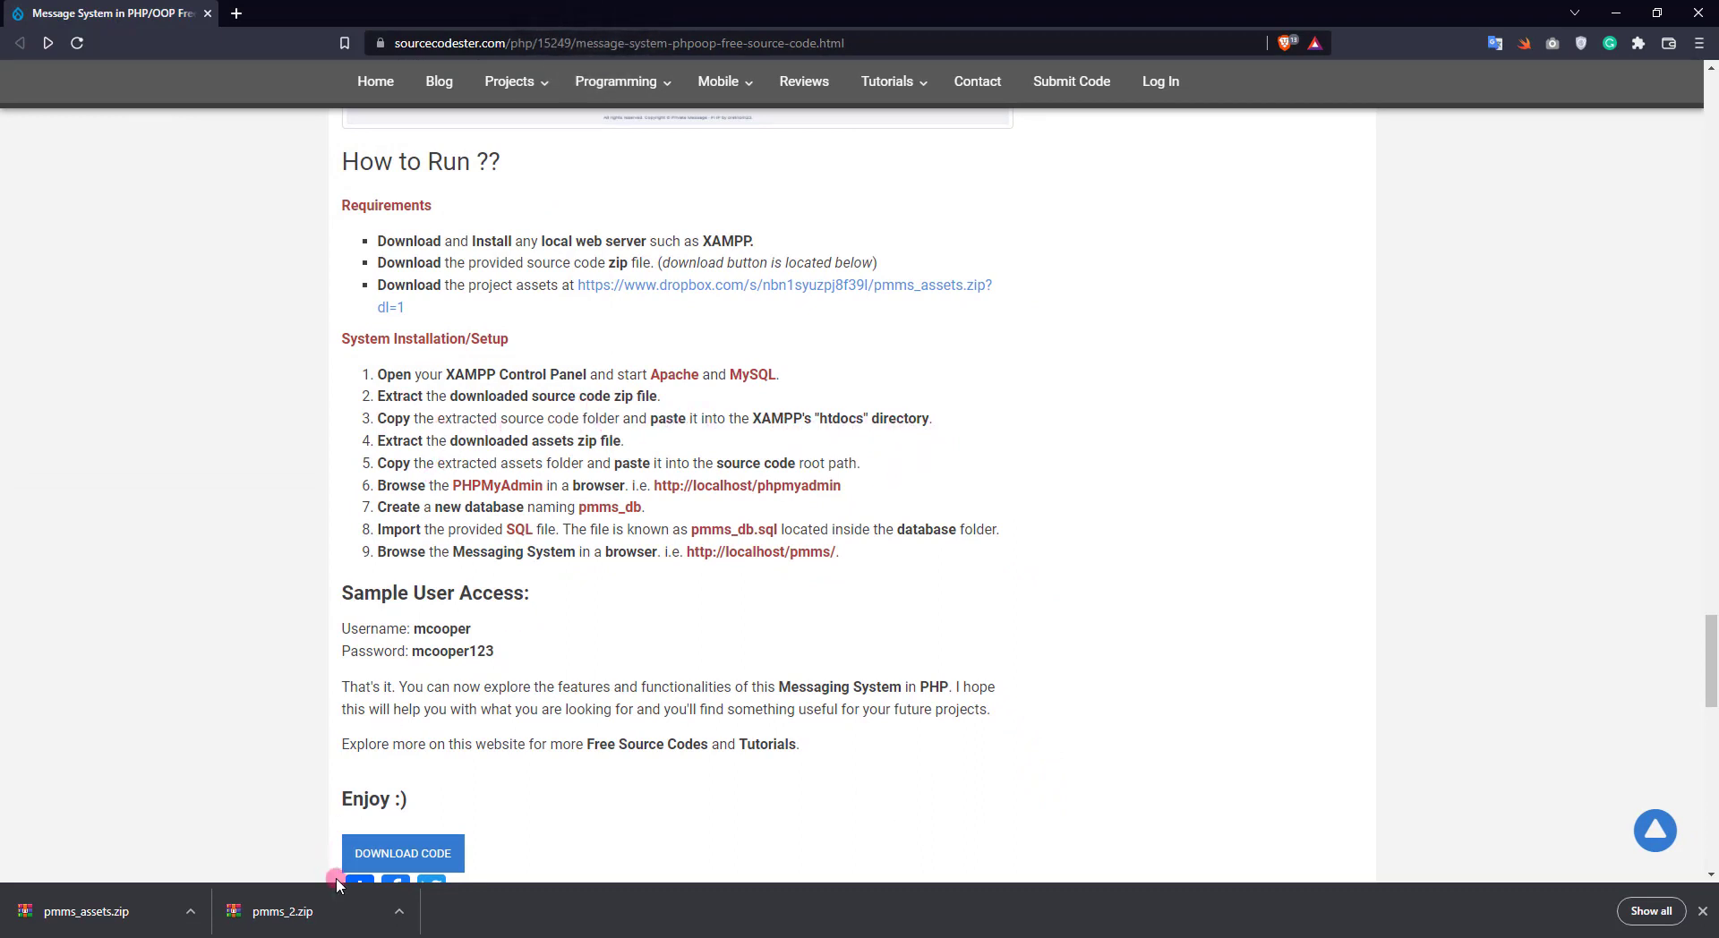
# Extract pmms_2.zip into C:\xampp\htdocs with WinRAR, then close the archive
pyautogui.click(305, 912)
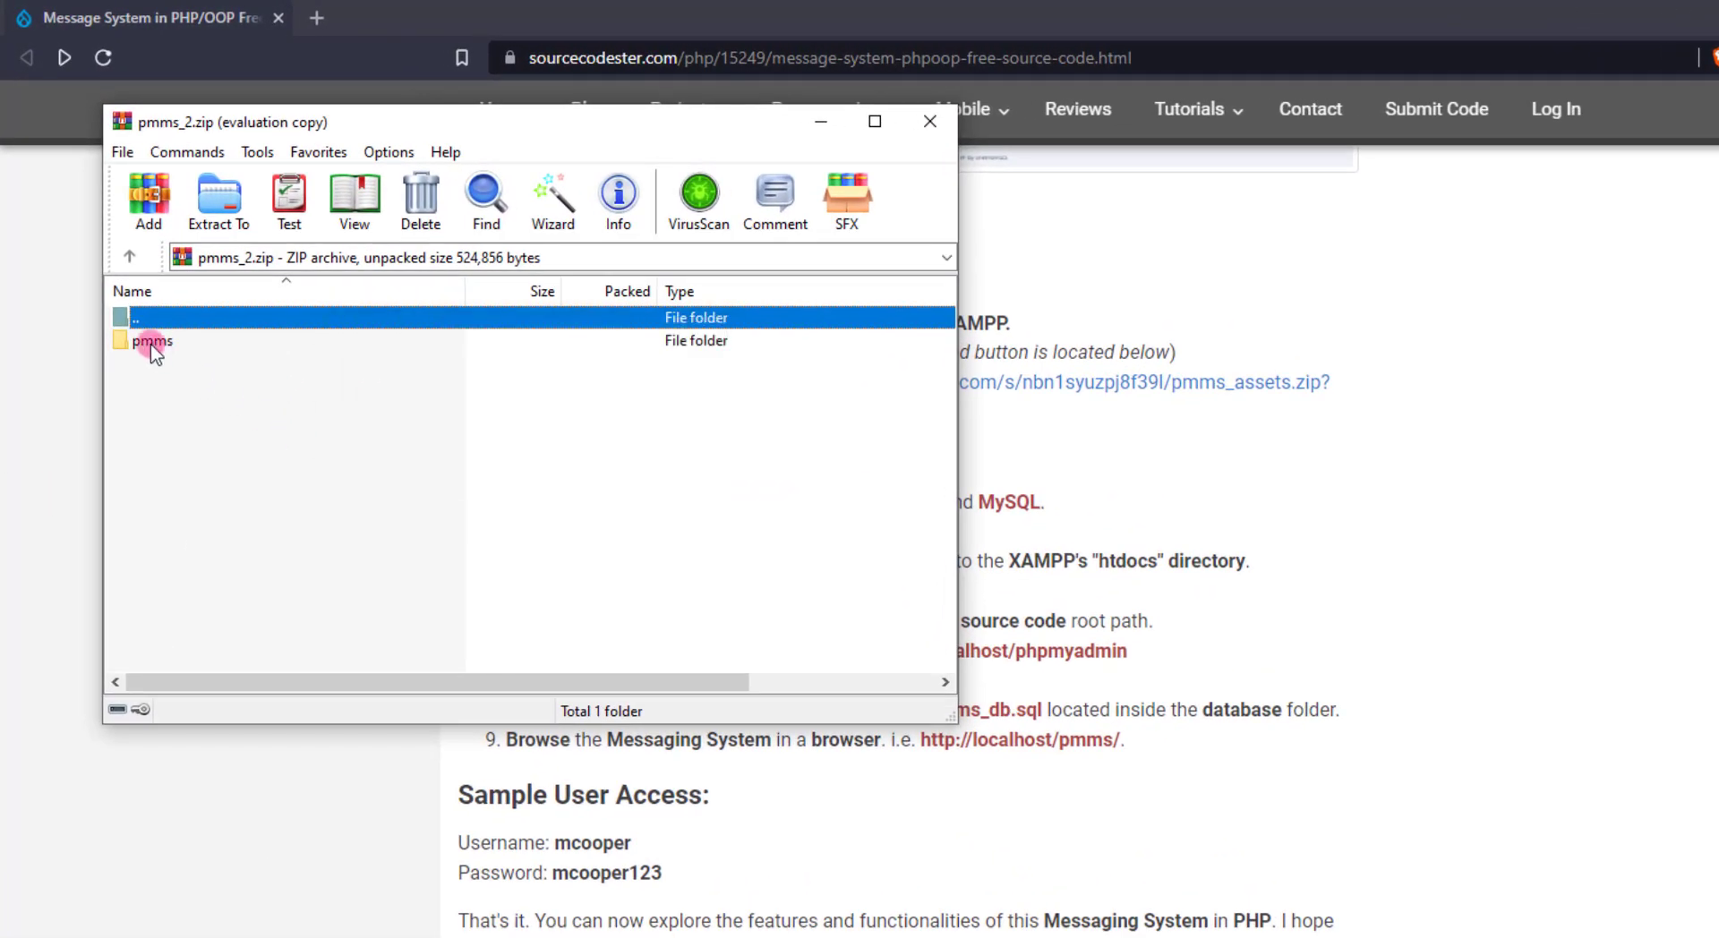
pyautogui.click(218, 199)
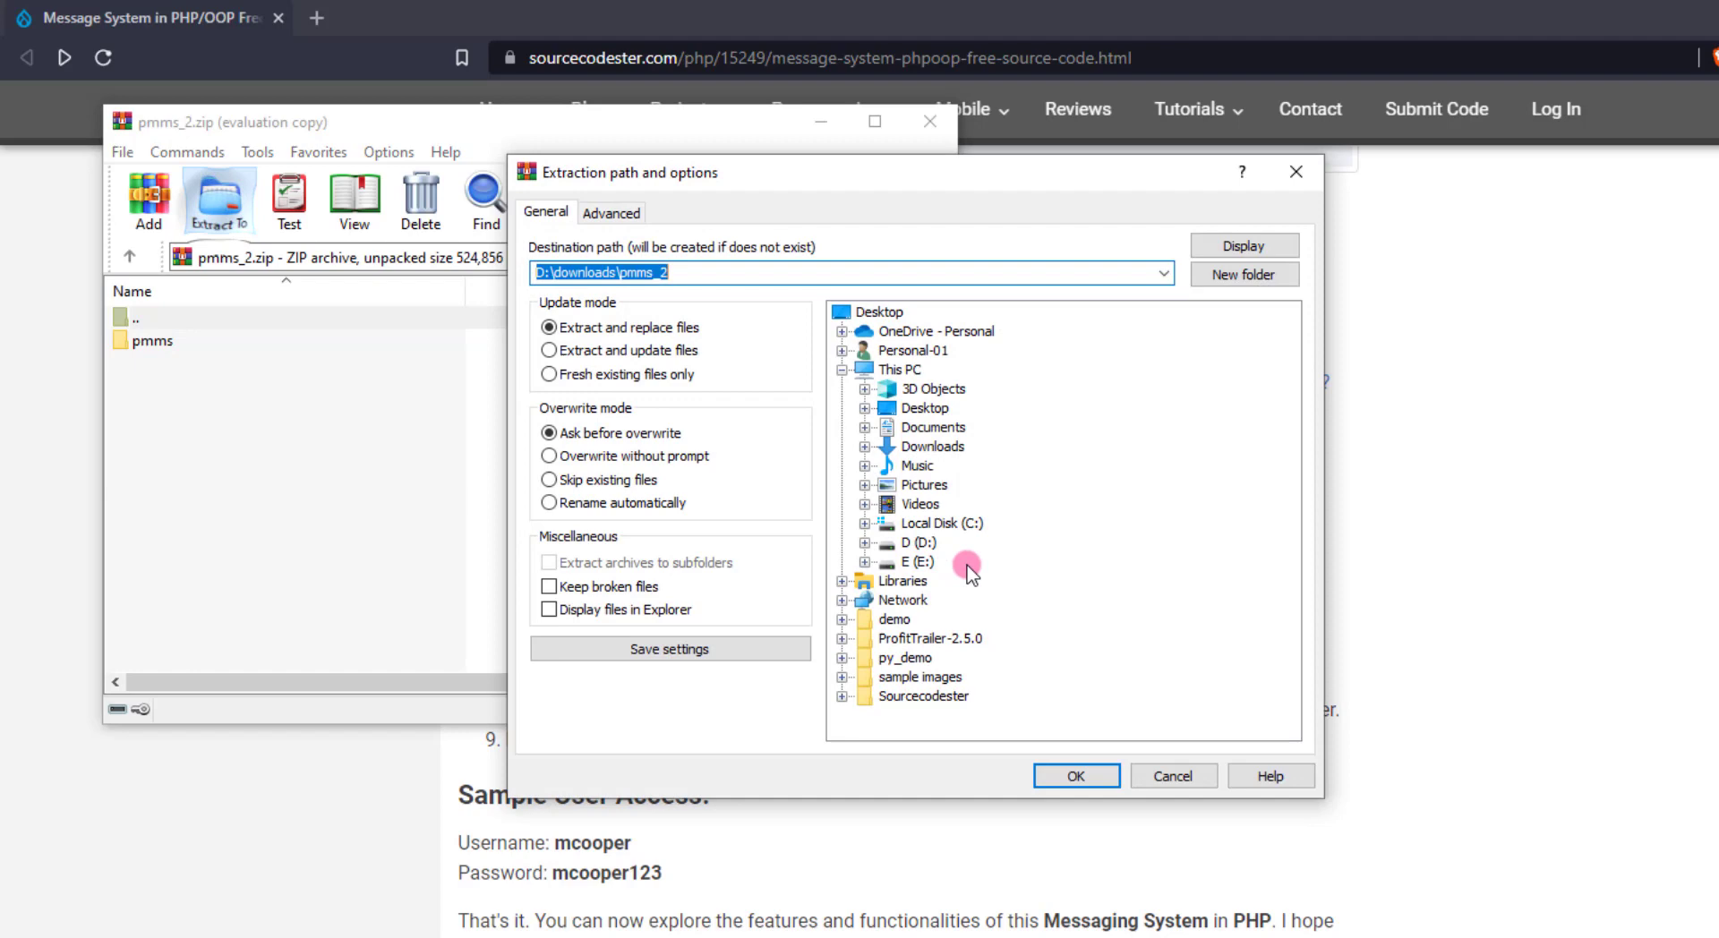
pyautogui.doubleClick(938, 526)
pyautogui.doubleClick(945, 710)
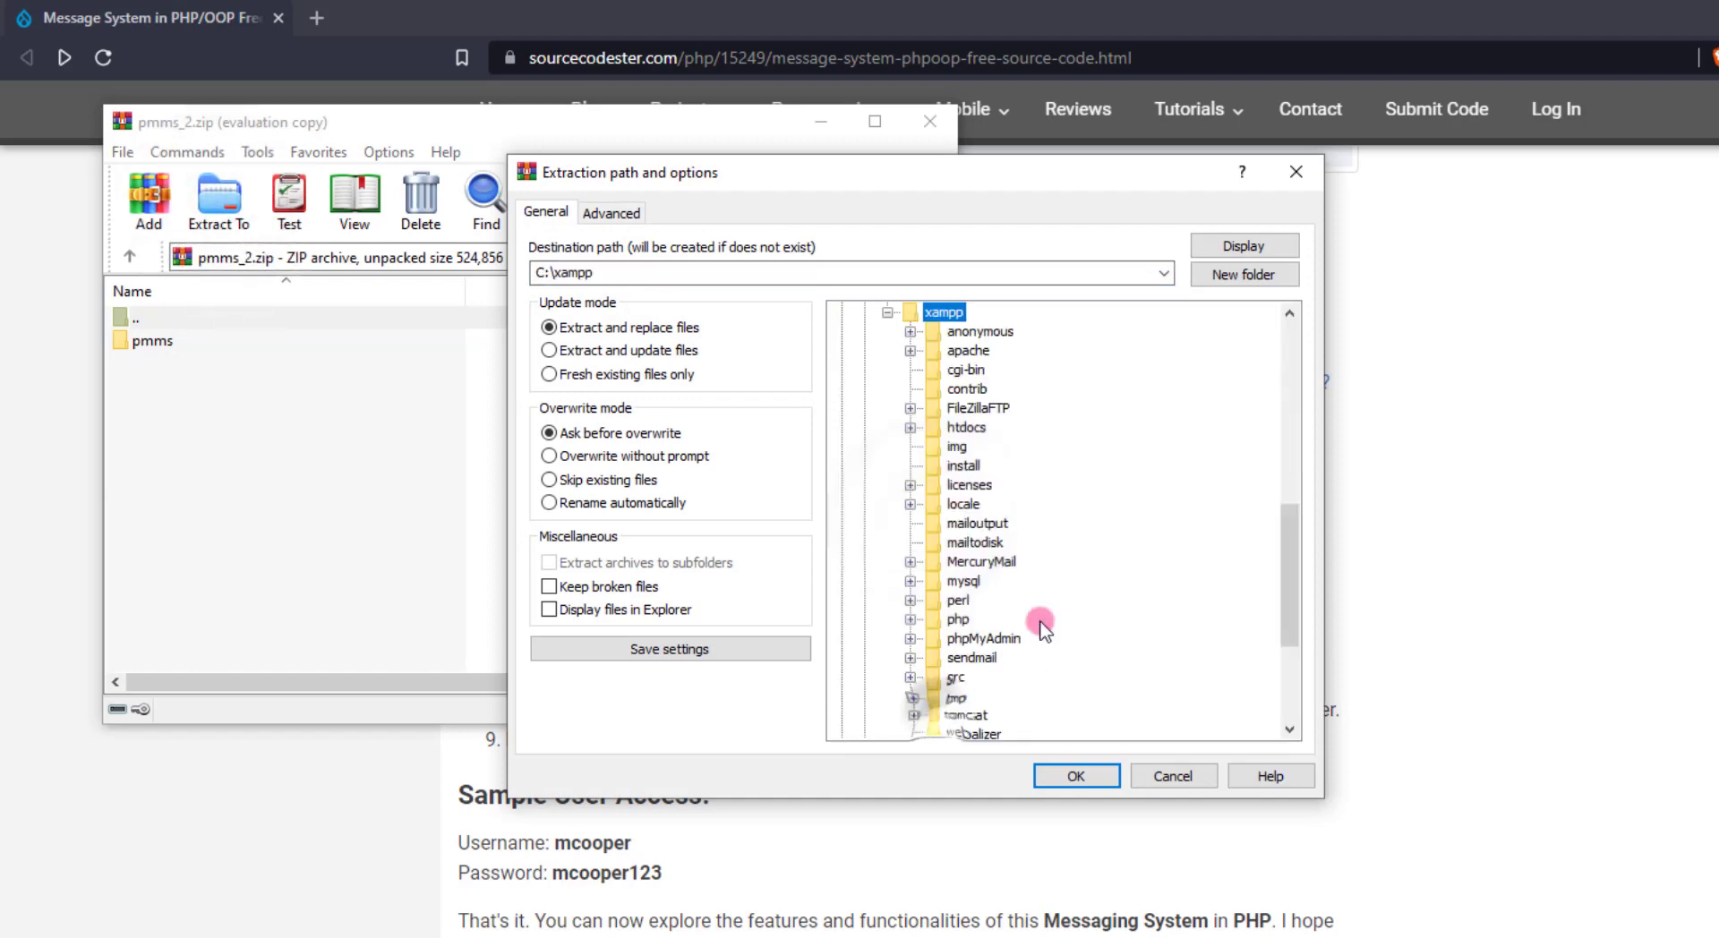
pyautogui.doubleClick(966, 428)
pyautogui.doubleClick(668, 272)
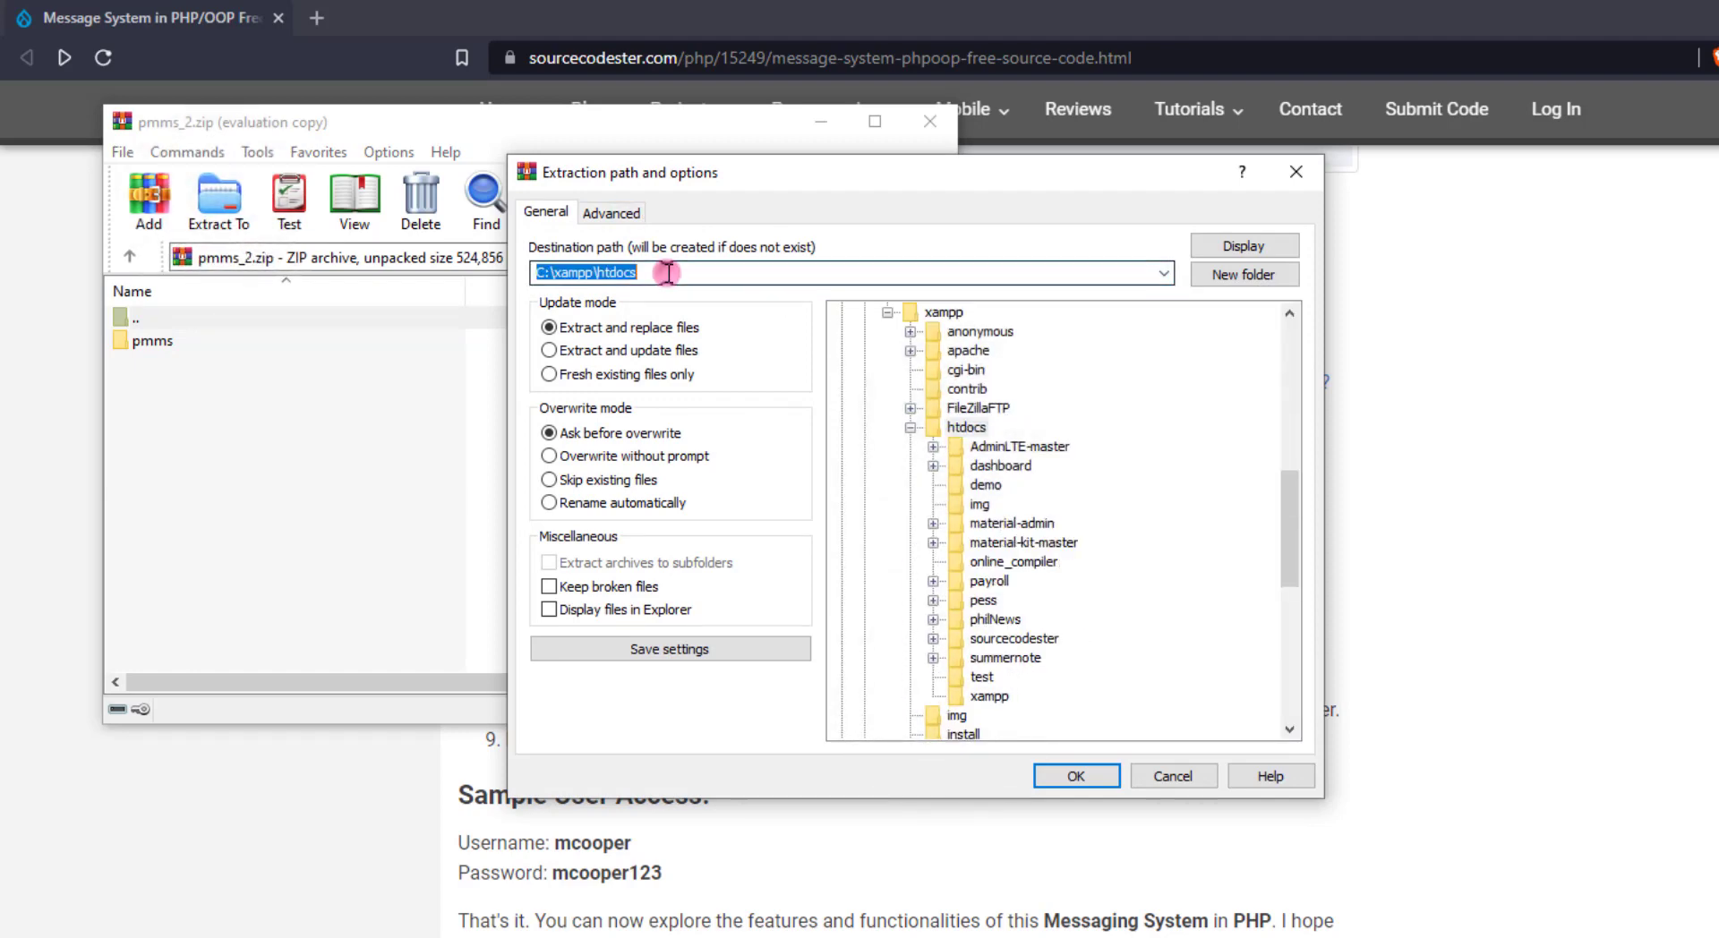
pyautogui.click(1107, 784)
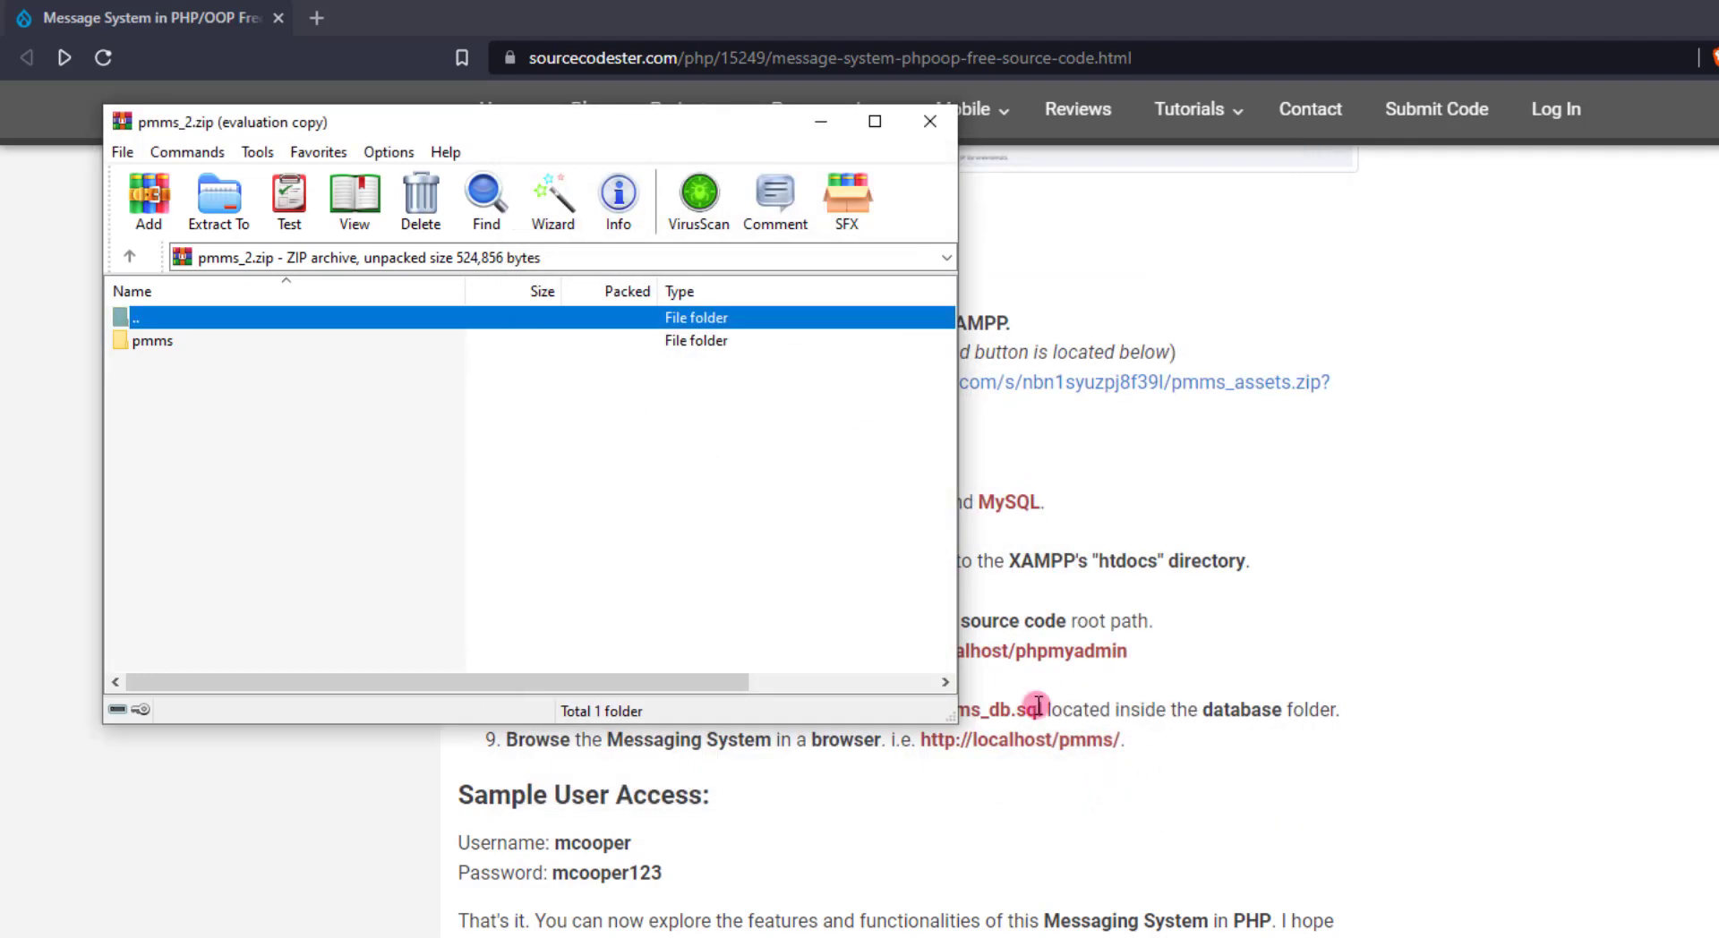
pyautogui.click(928, 134)
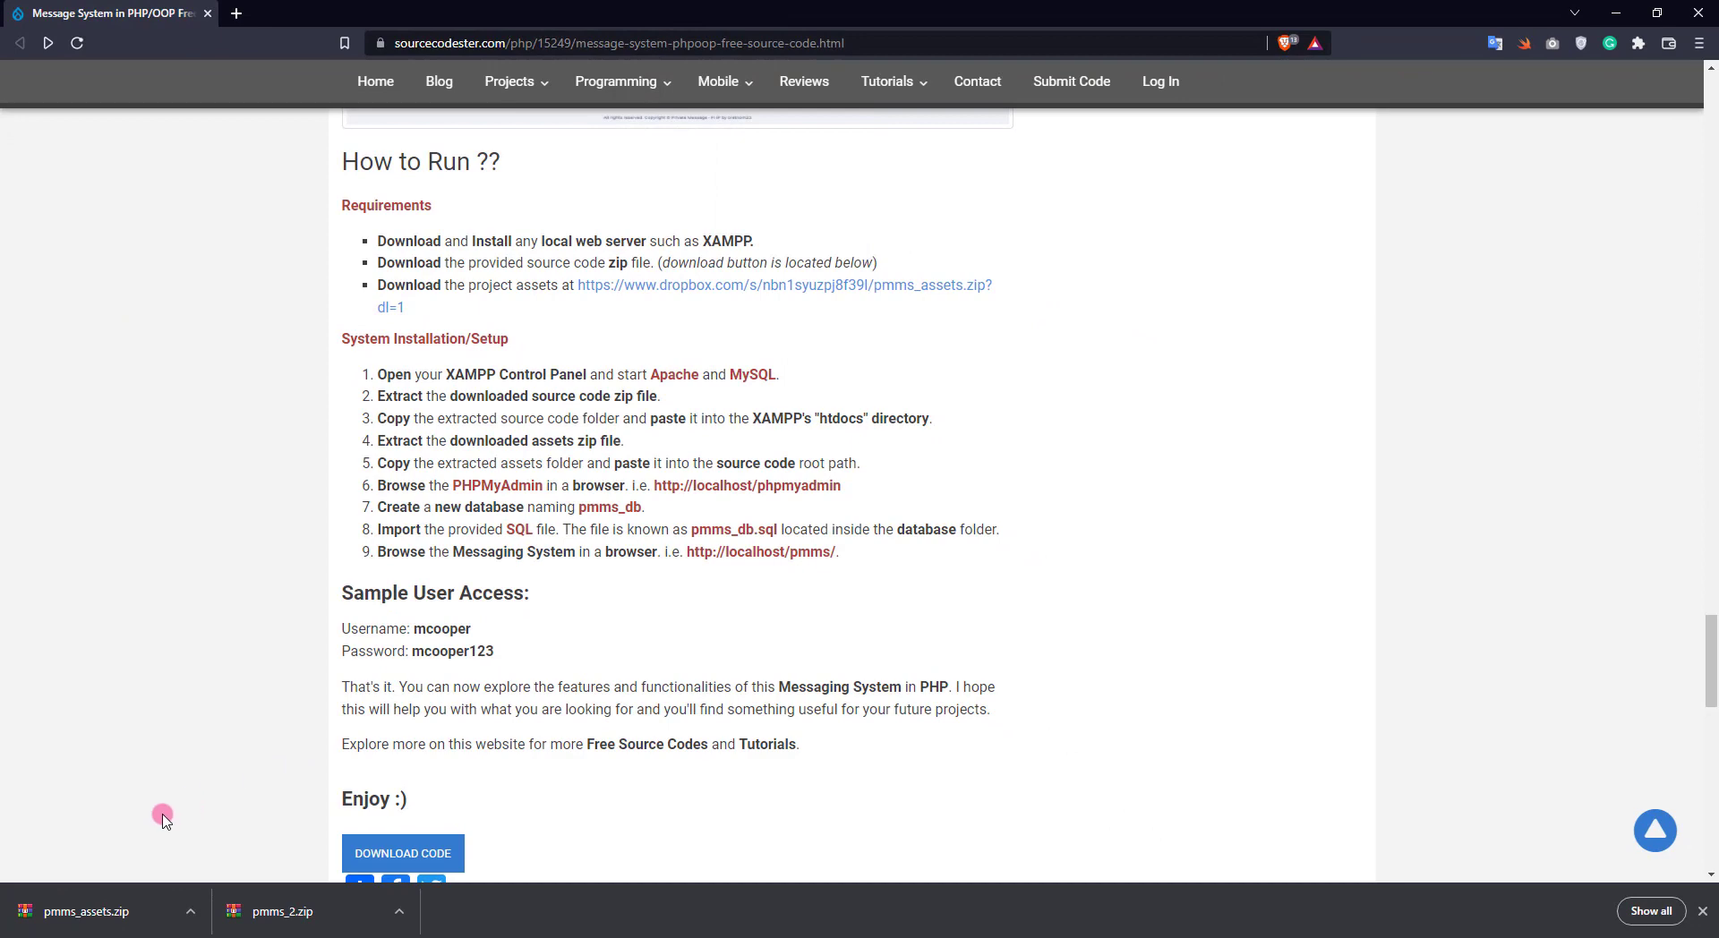
# Extract the assets folder from pmms_assets.zip into C:\xampp\htdocs\pmms
pyautogui.click(108, 911)
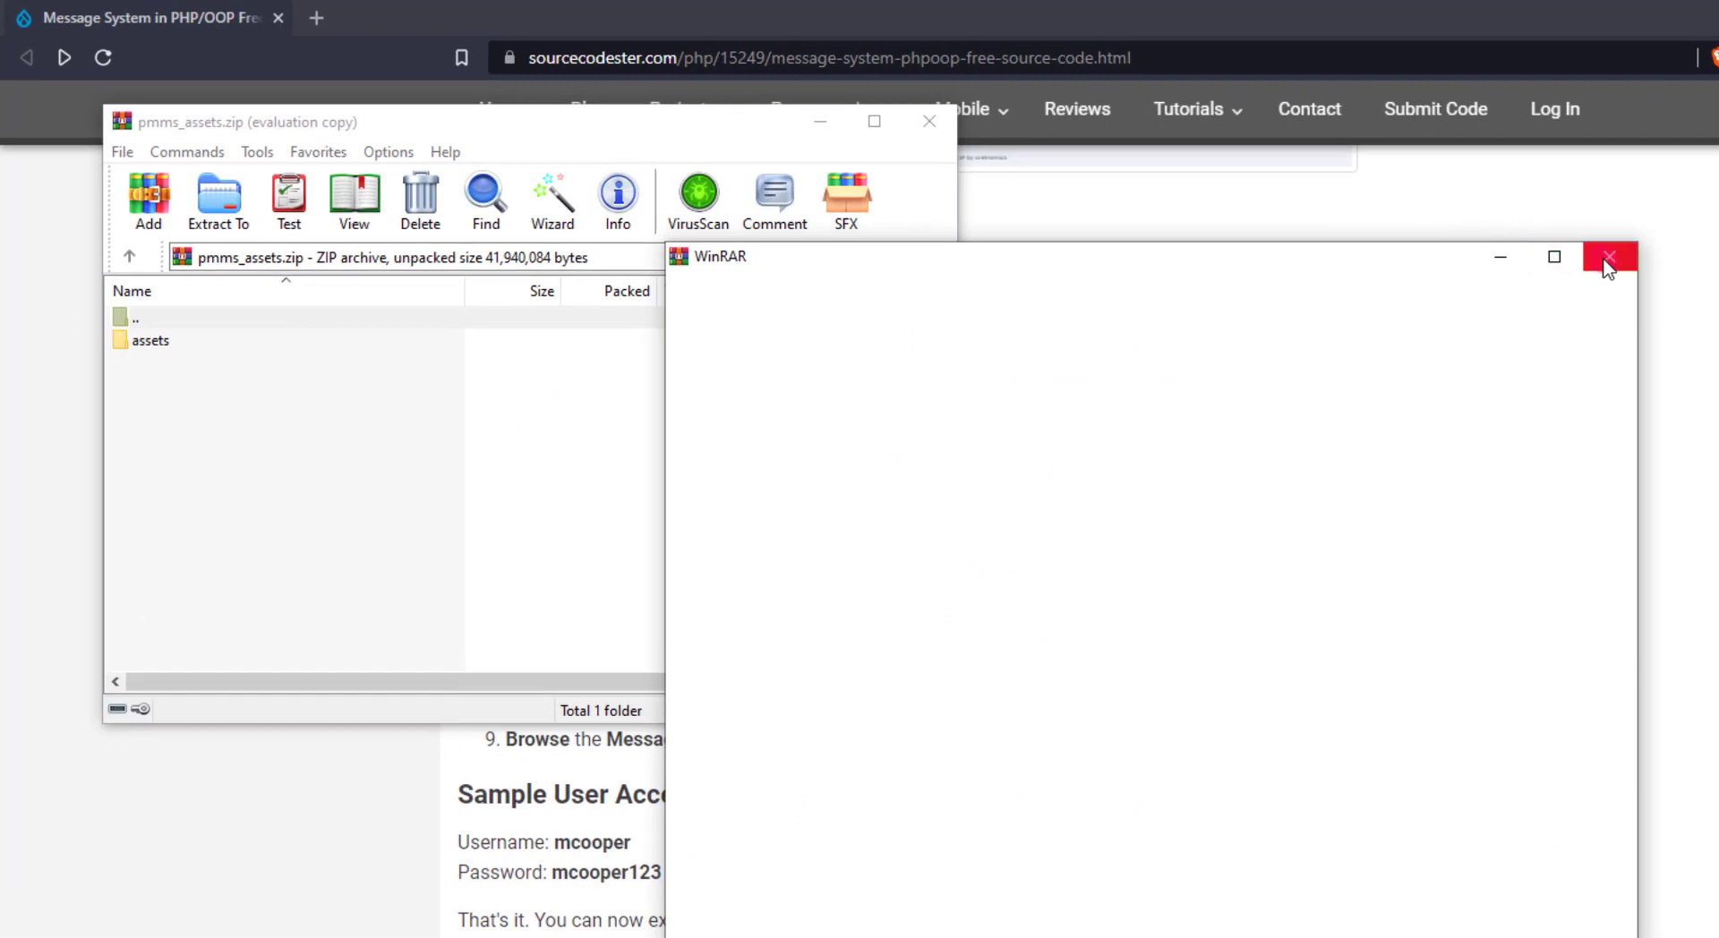
pyautogui.click(1608, 258)
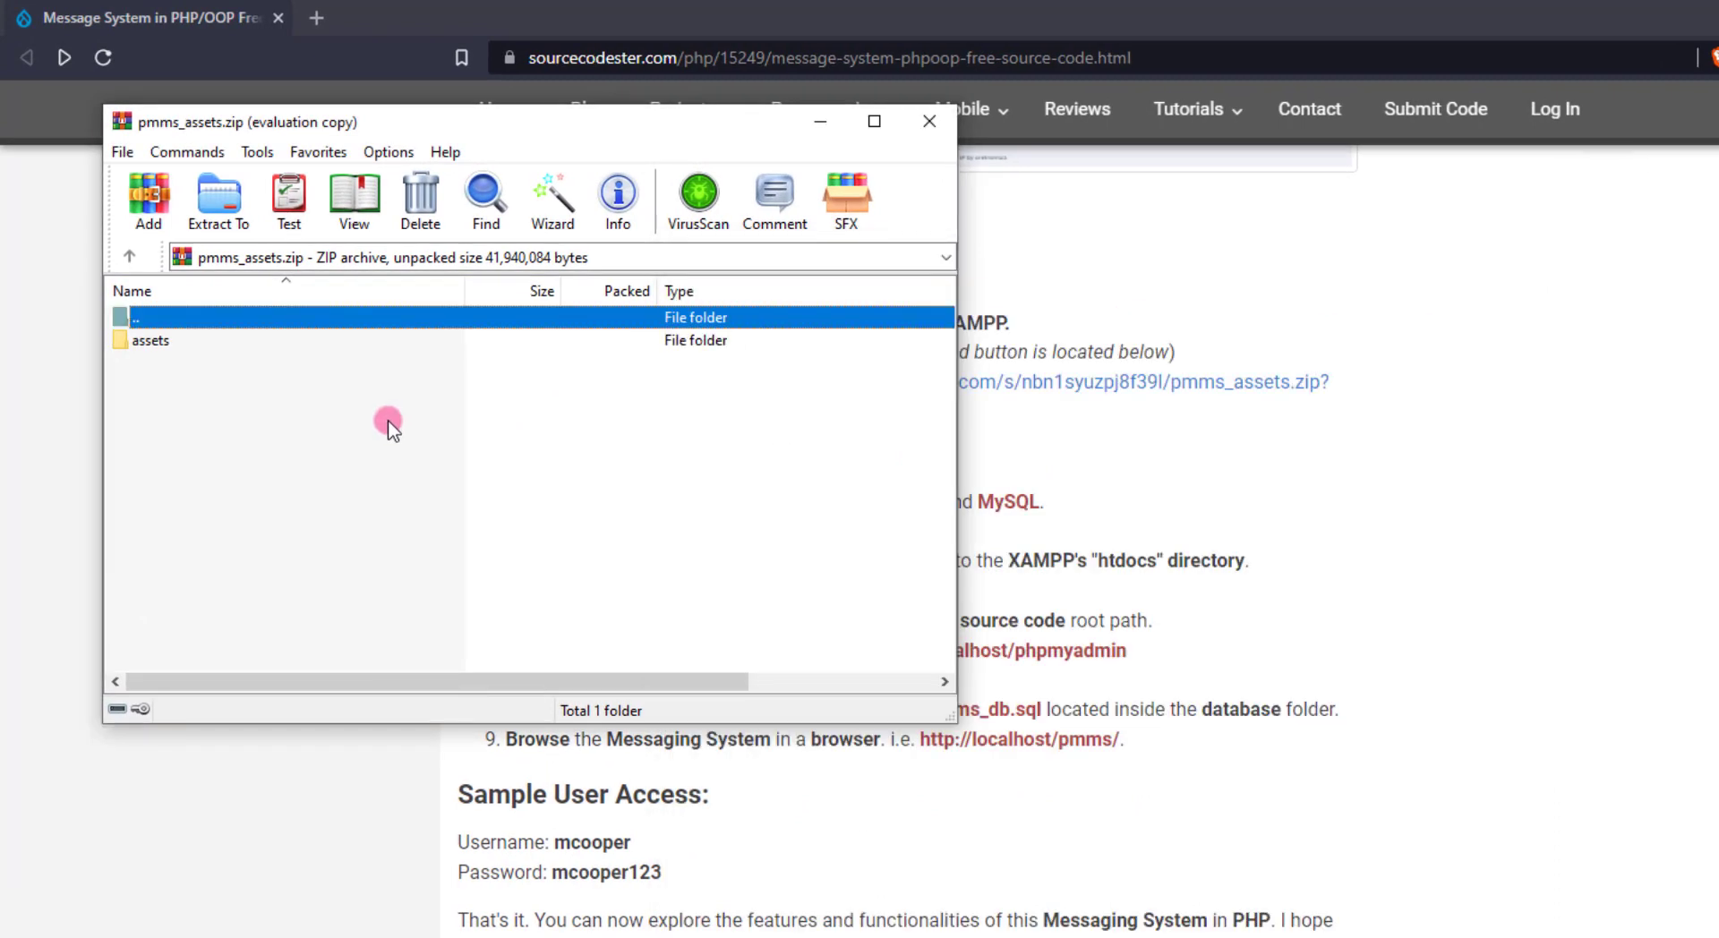
pyautogui.click(237, 227)
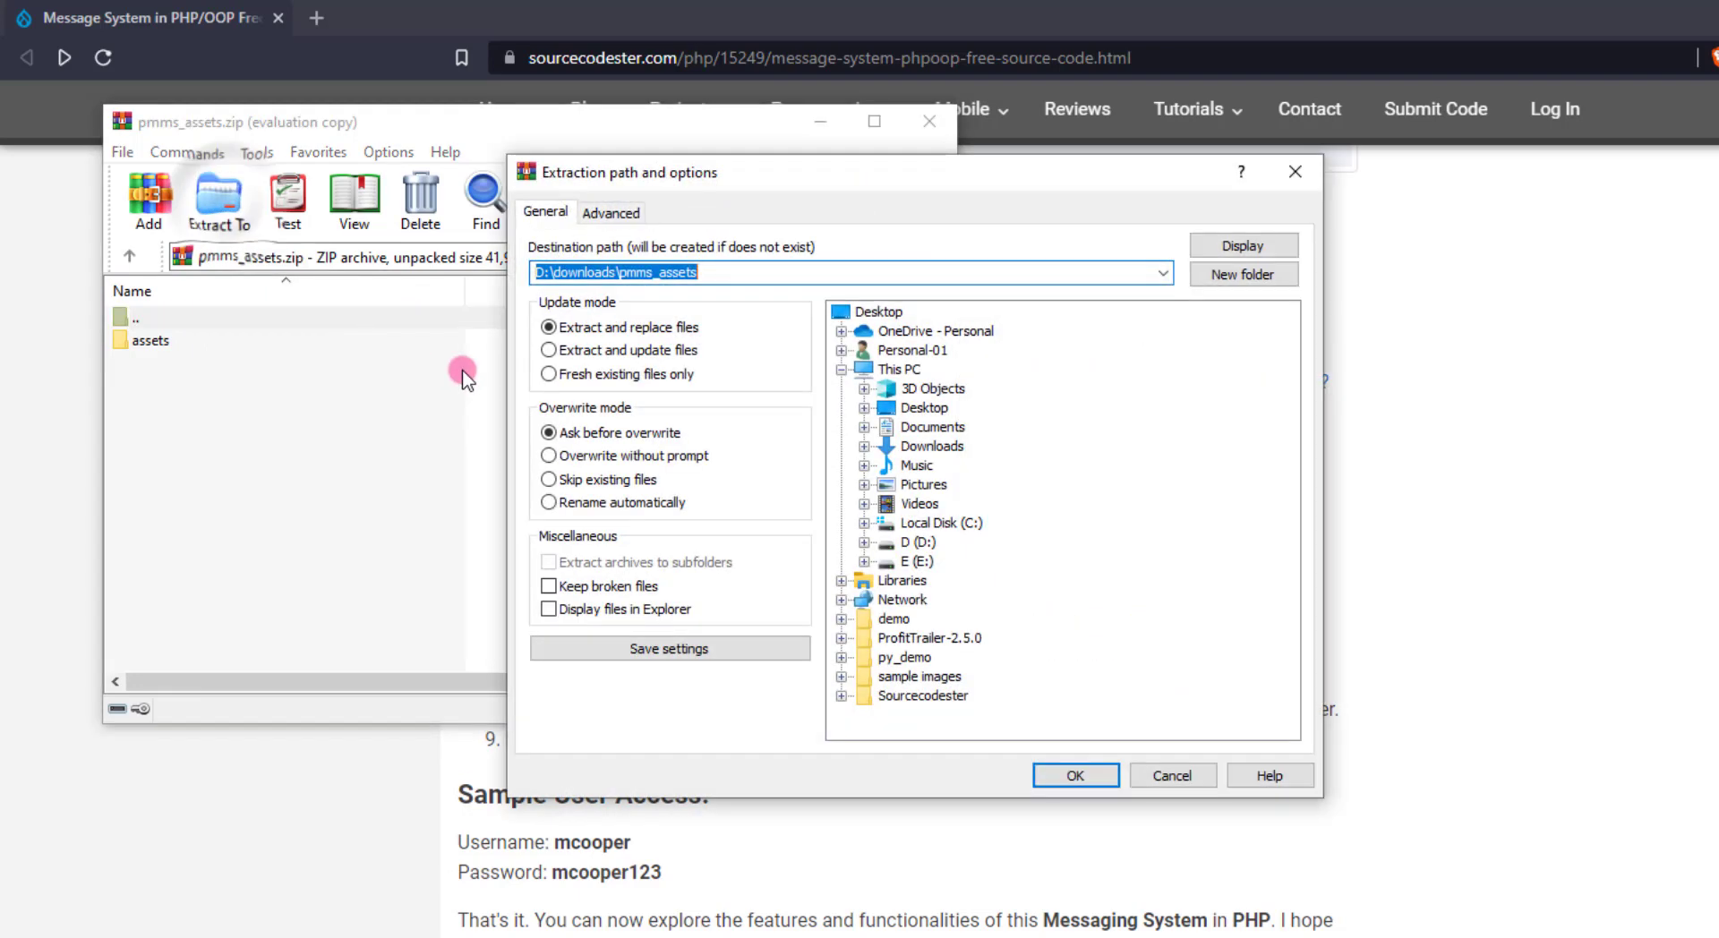
pyautogui.doubleClick(929, 523)
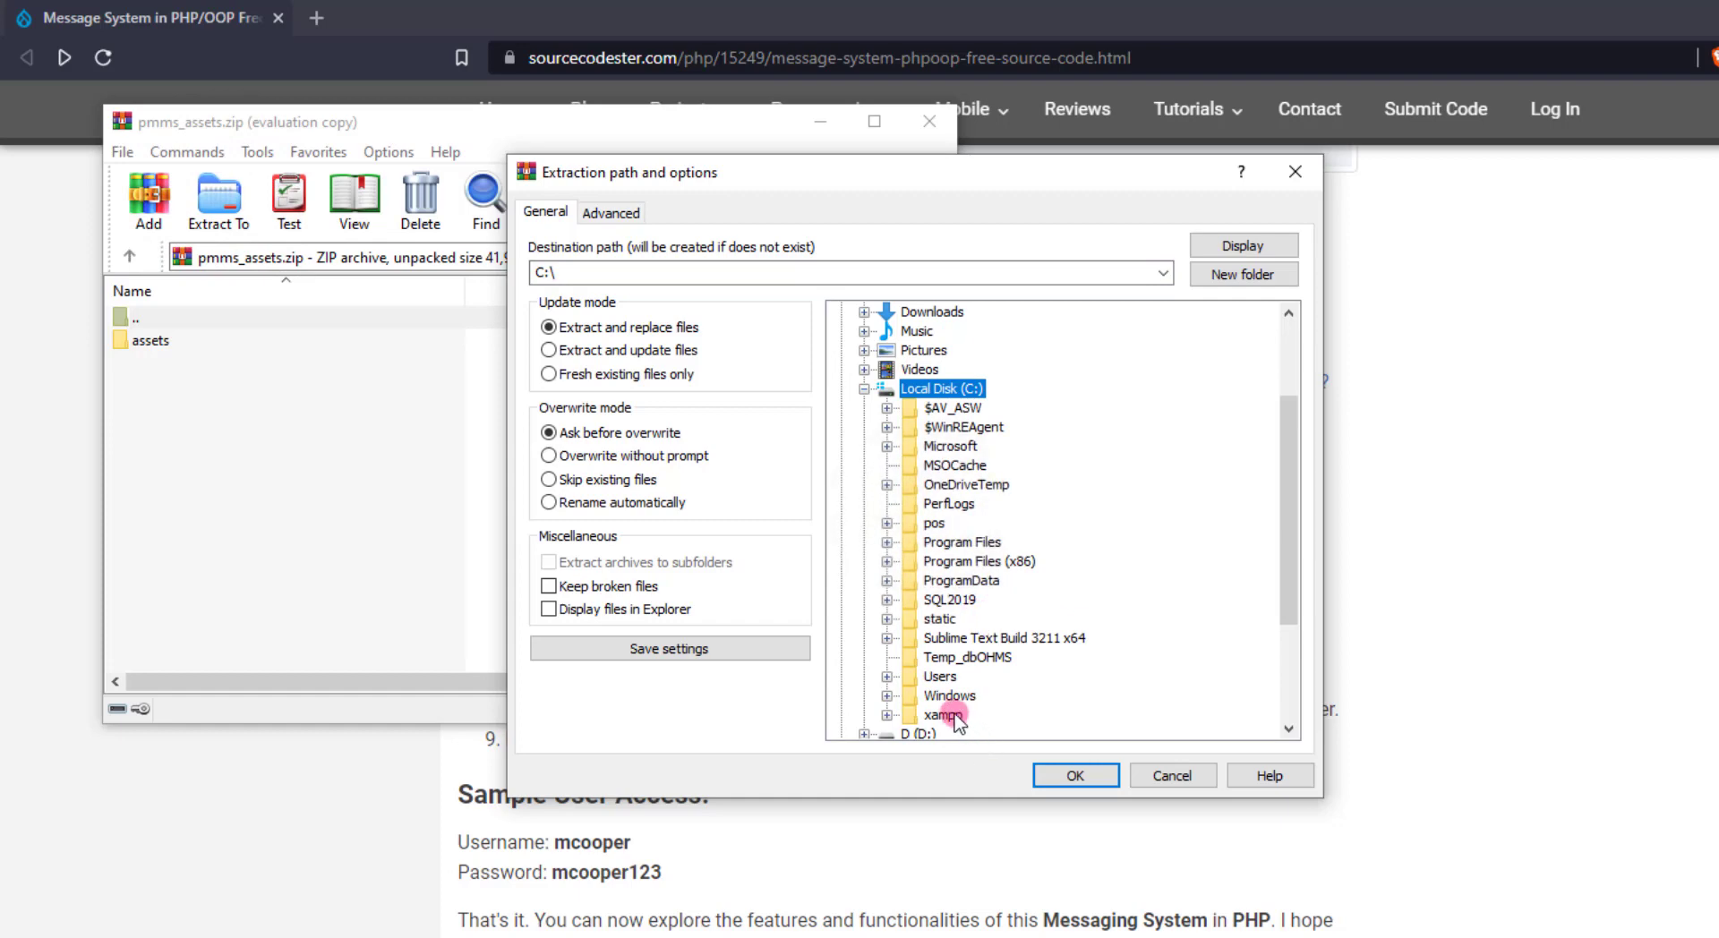
pyautogui.doubleClick(952, 717)
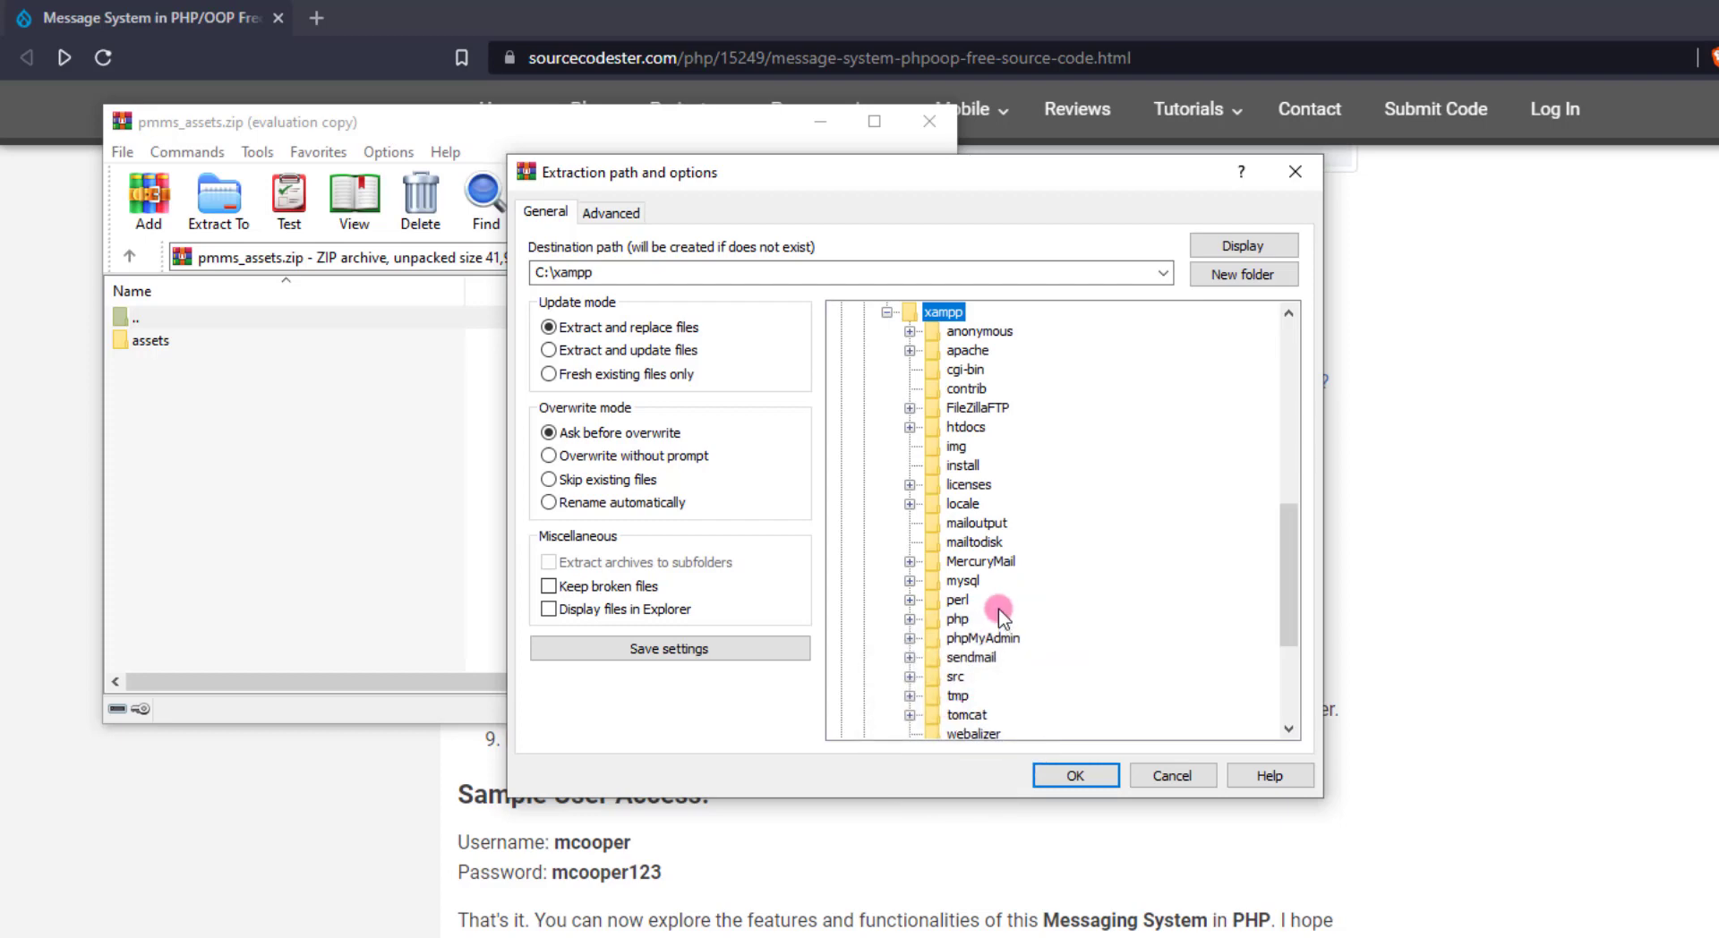
pyautogui.doubleClick(965, 427)
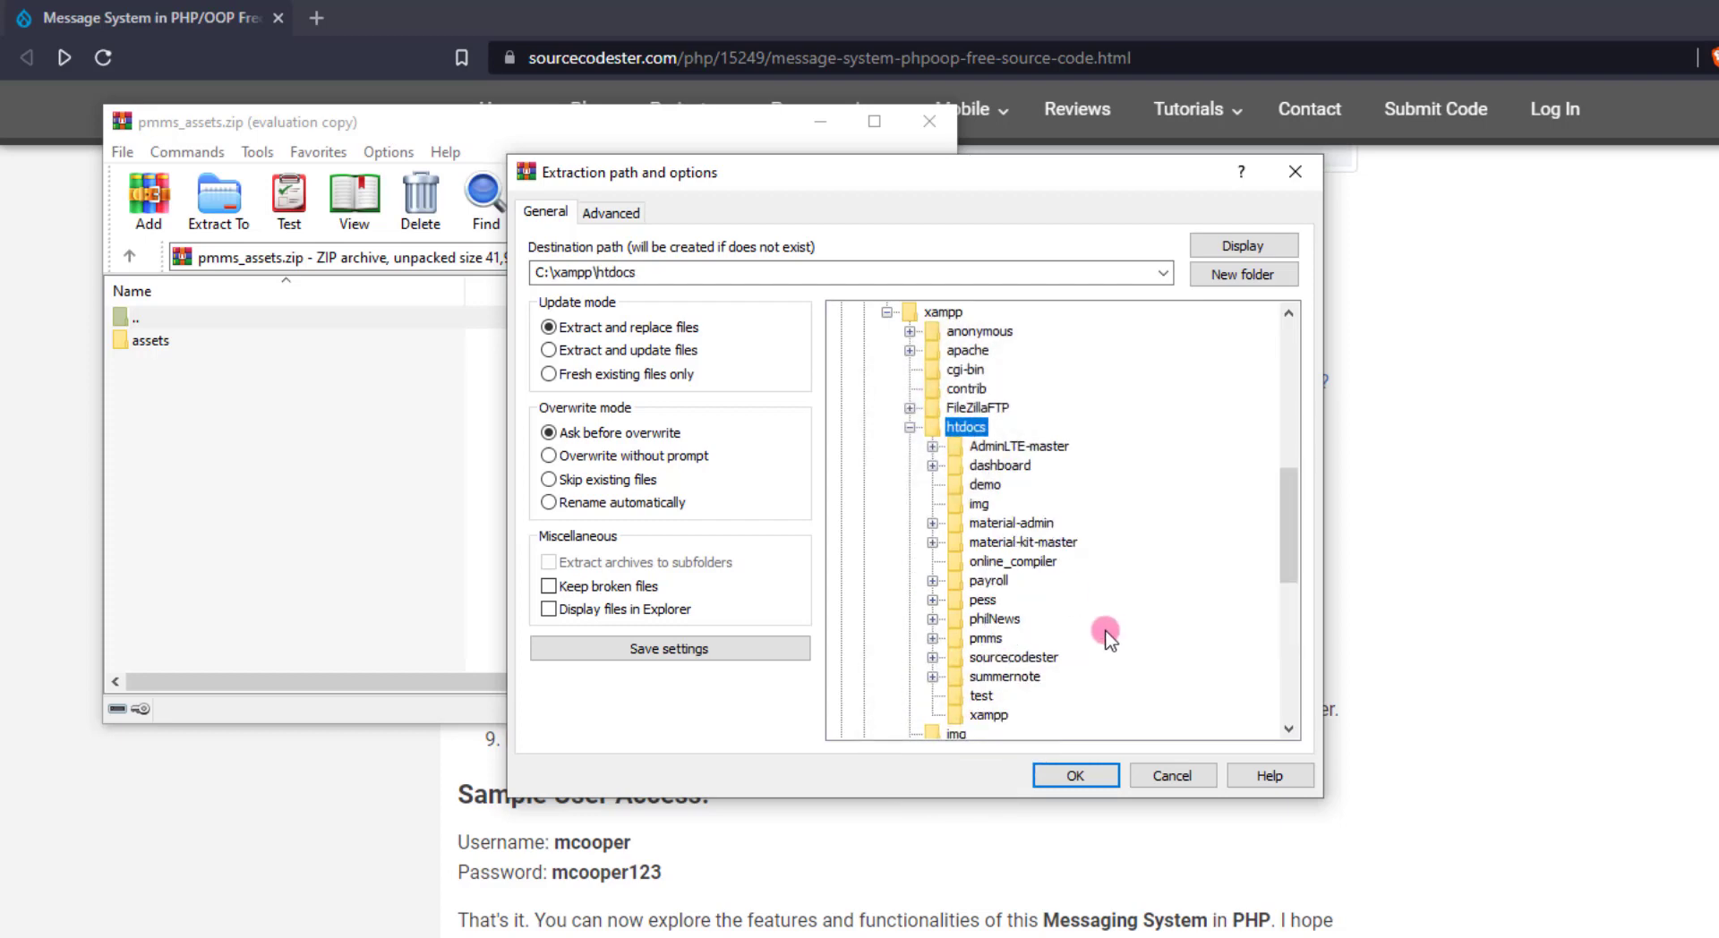
pyautogui.scroll(-2, 1075, 647)
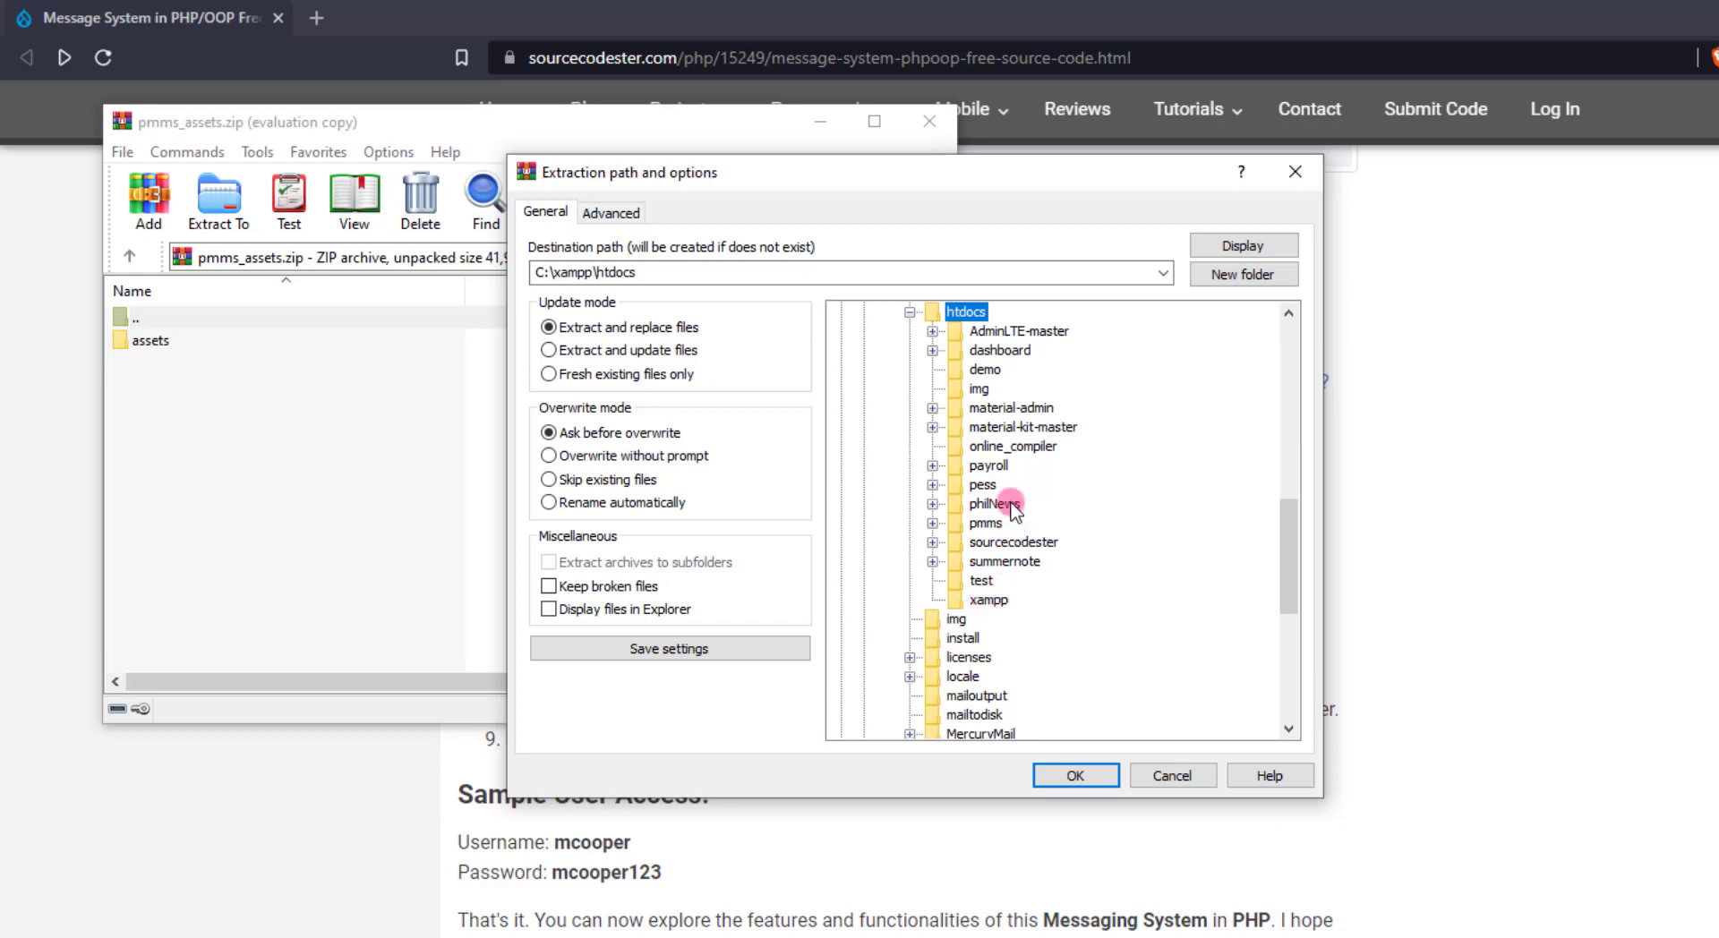
pyautogui.doubleClick(986, 524)
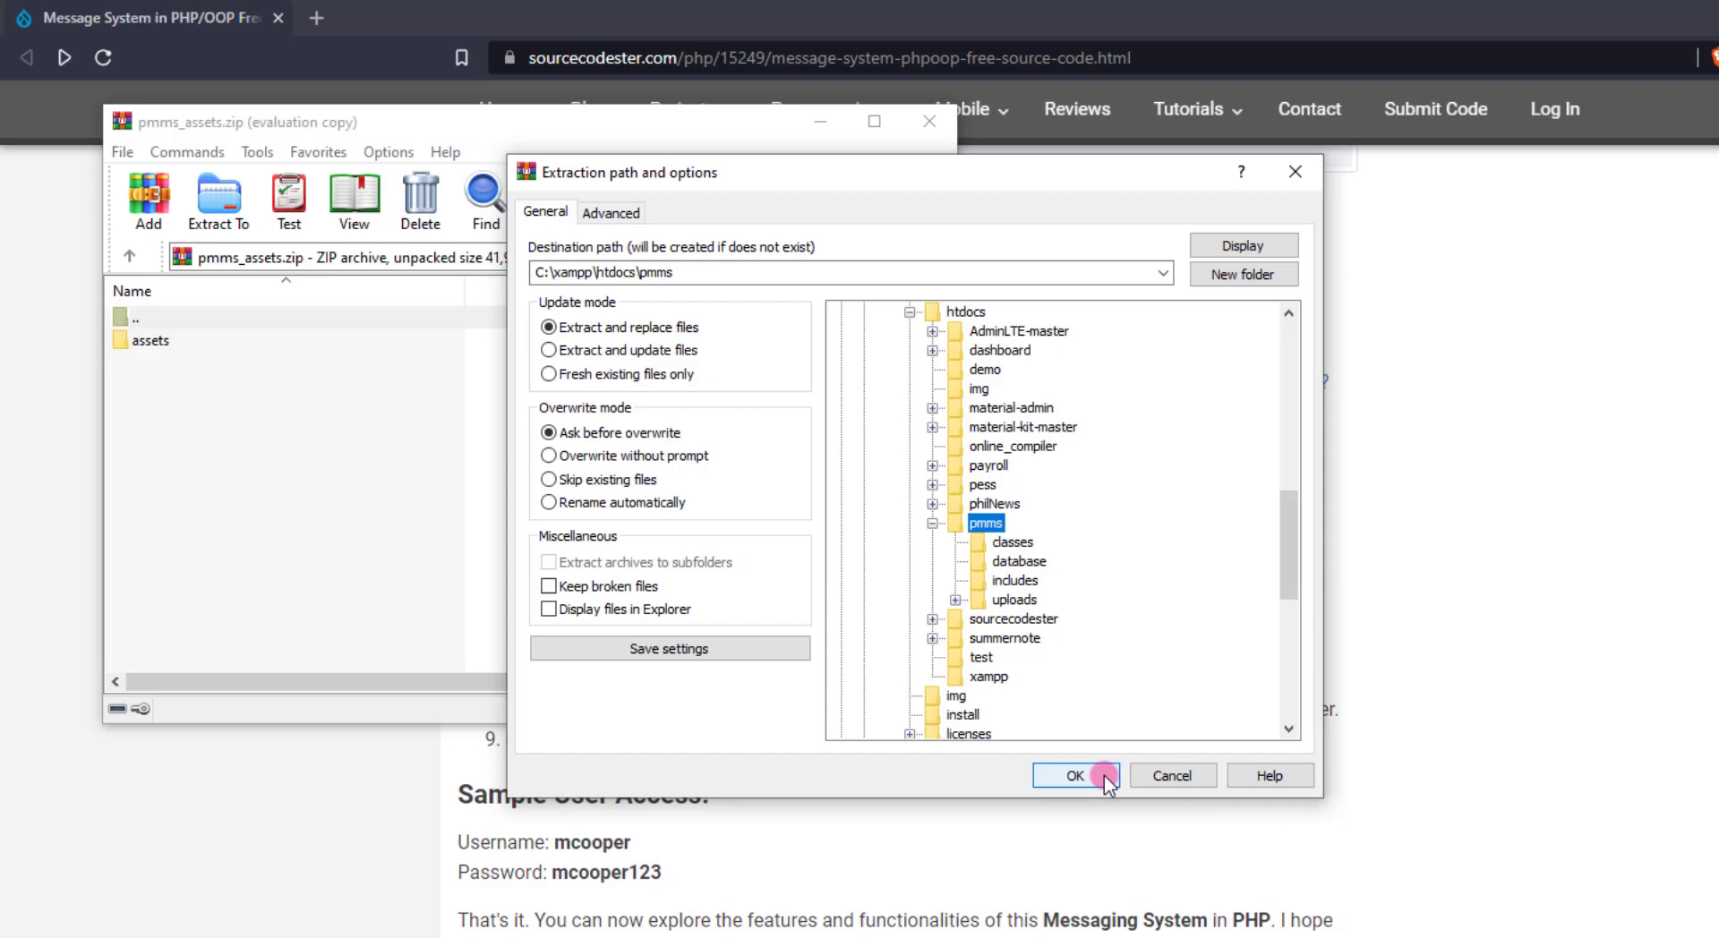
pyautogui.click(1075, 775)
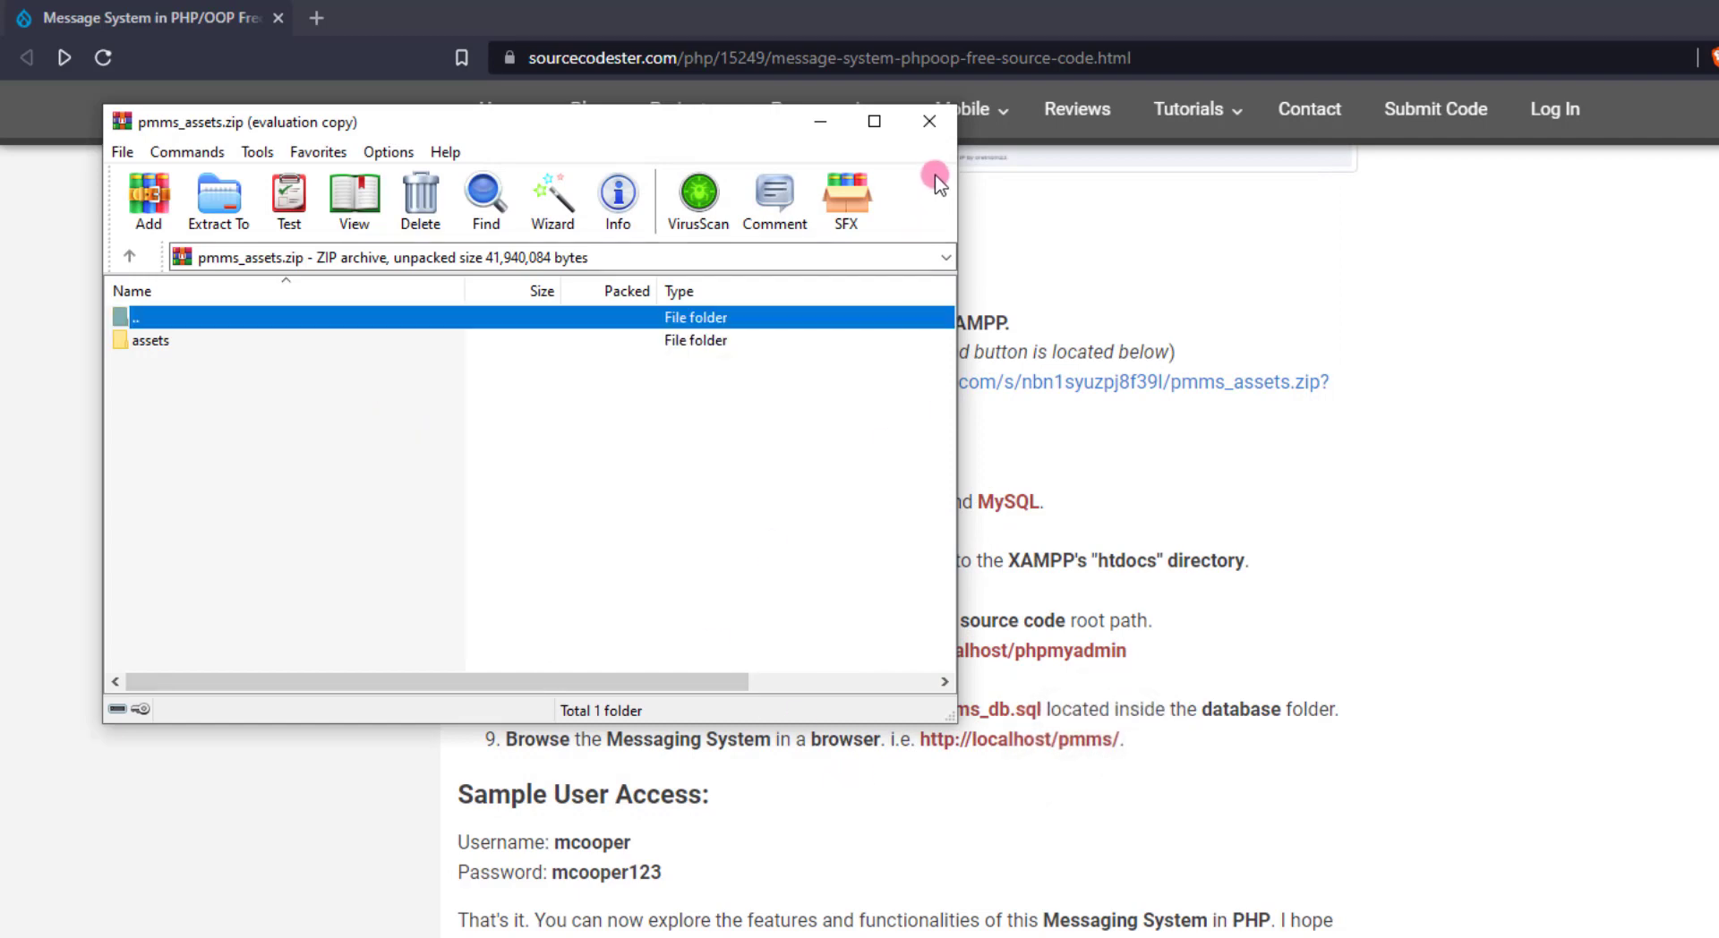
# Close the assets archive and open the localhost/phpmyadmin link in a new tab
pyautogui.click(931, 121)
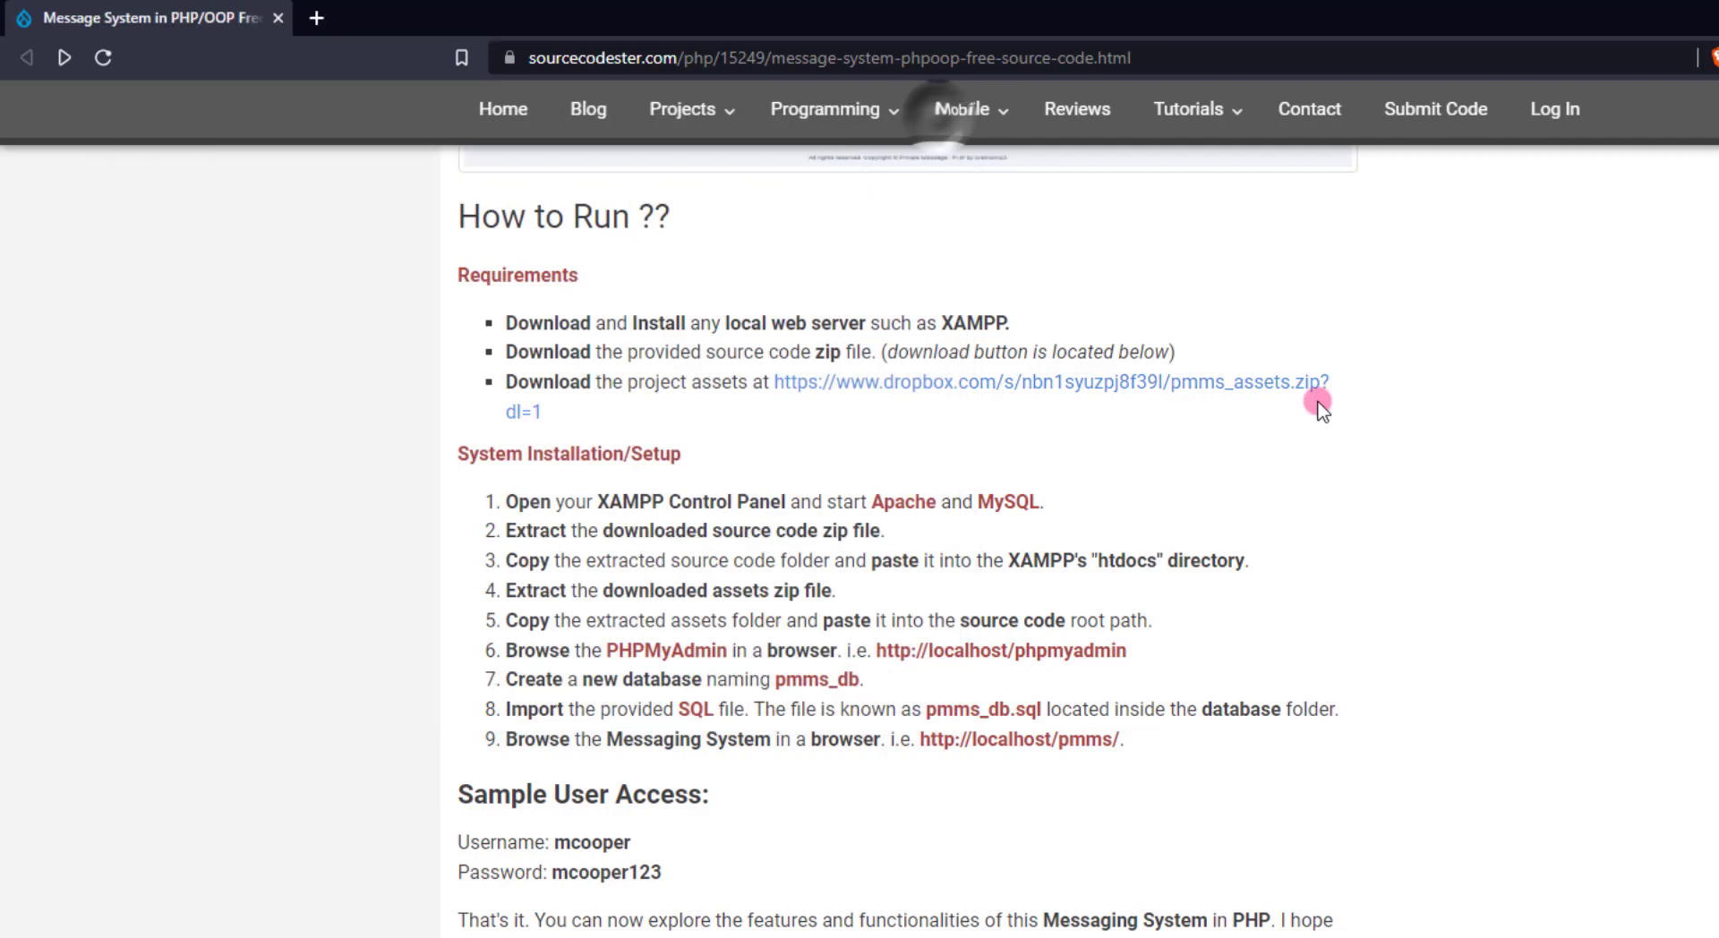
pyautogui.scroll(-1, 810, 616)
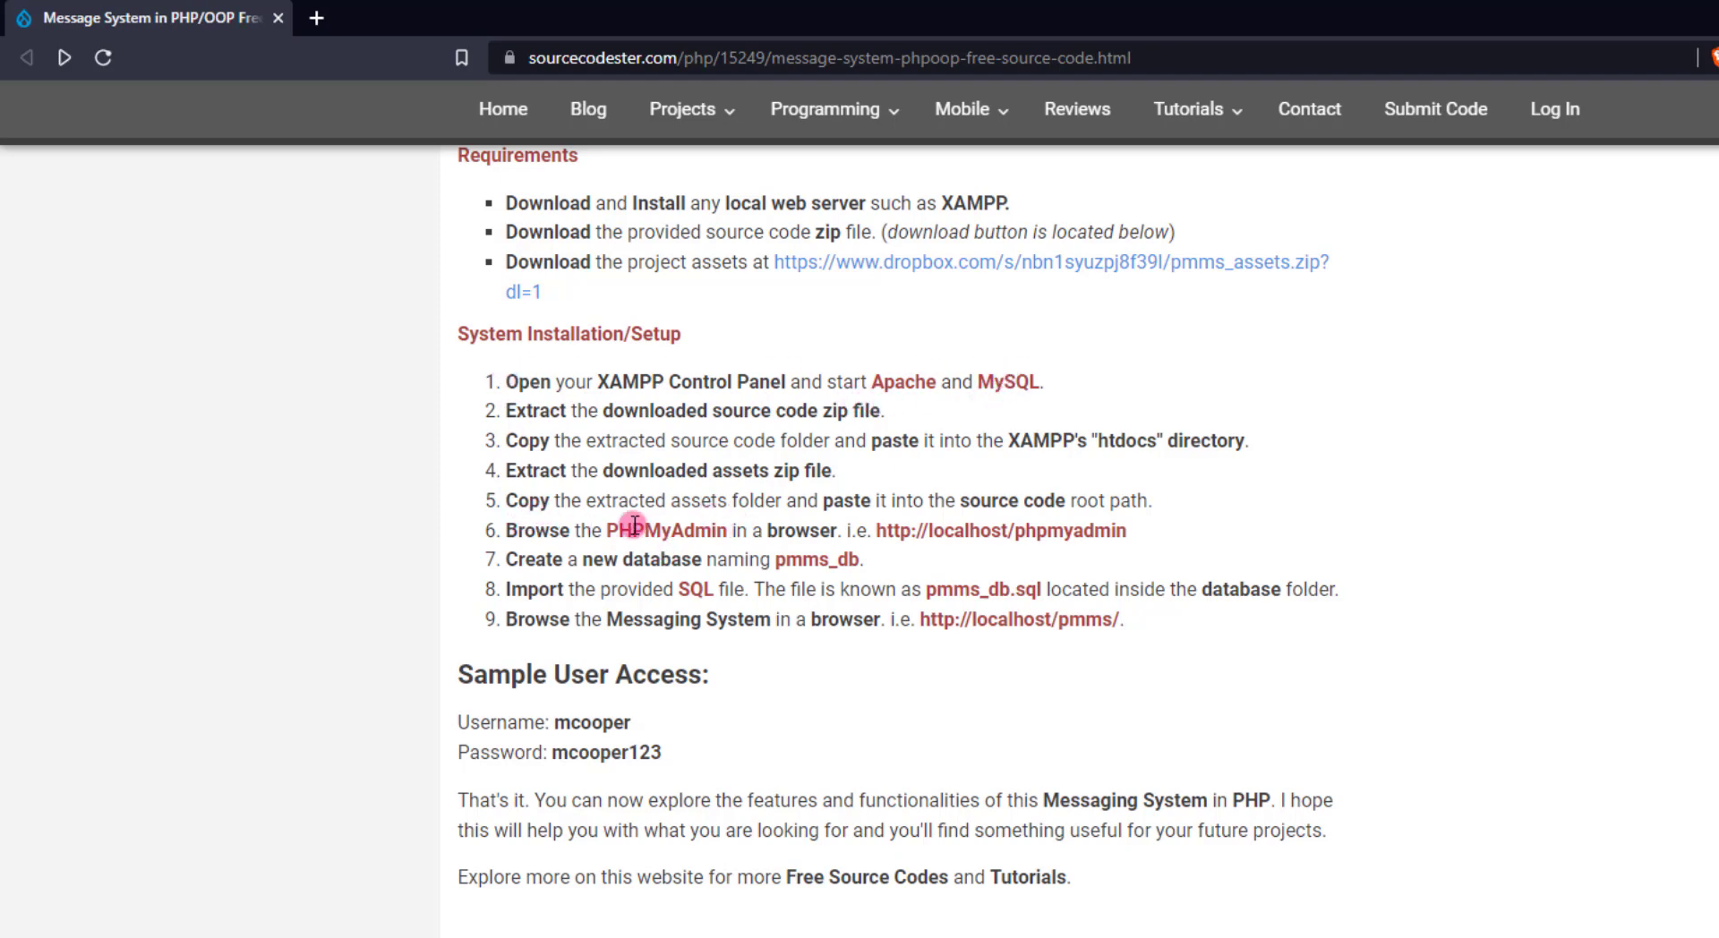
pyautogui.moveTo(883, 536); pyautogui.dragTo(1130, 532)
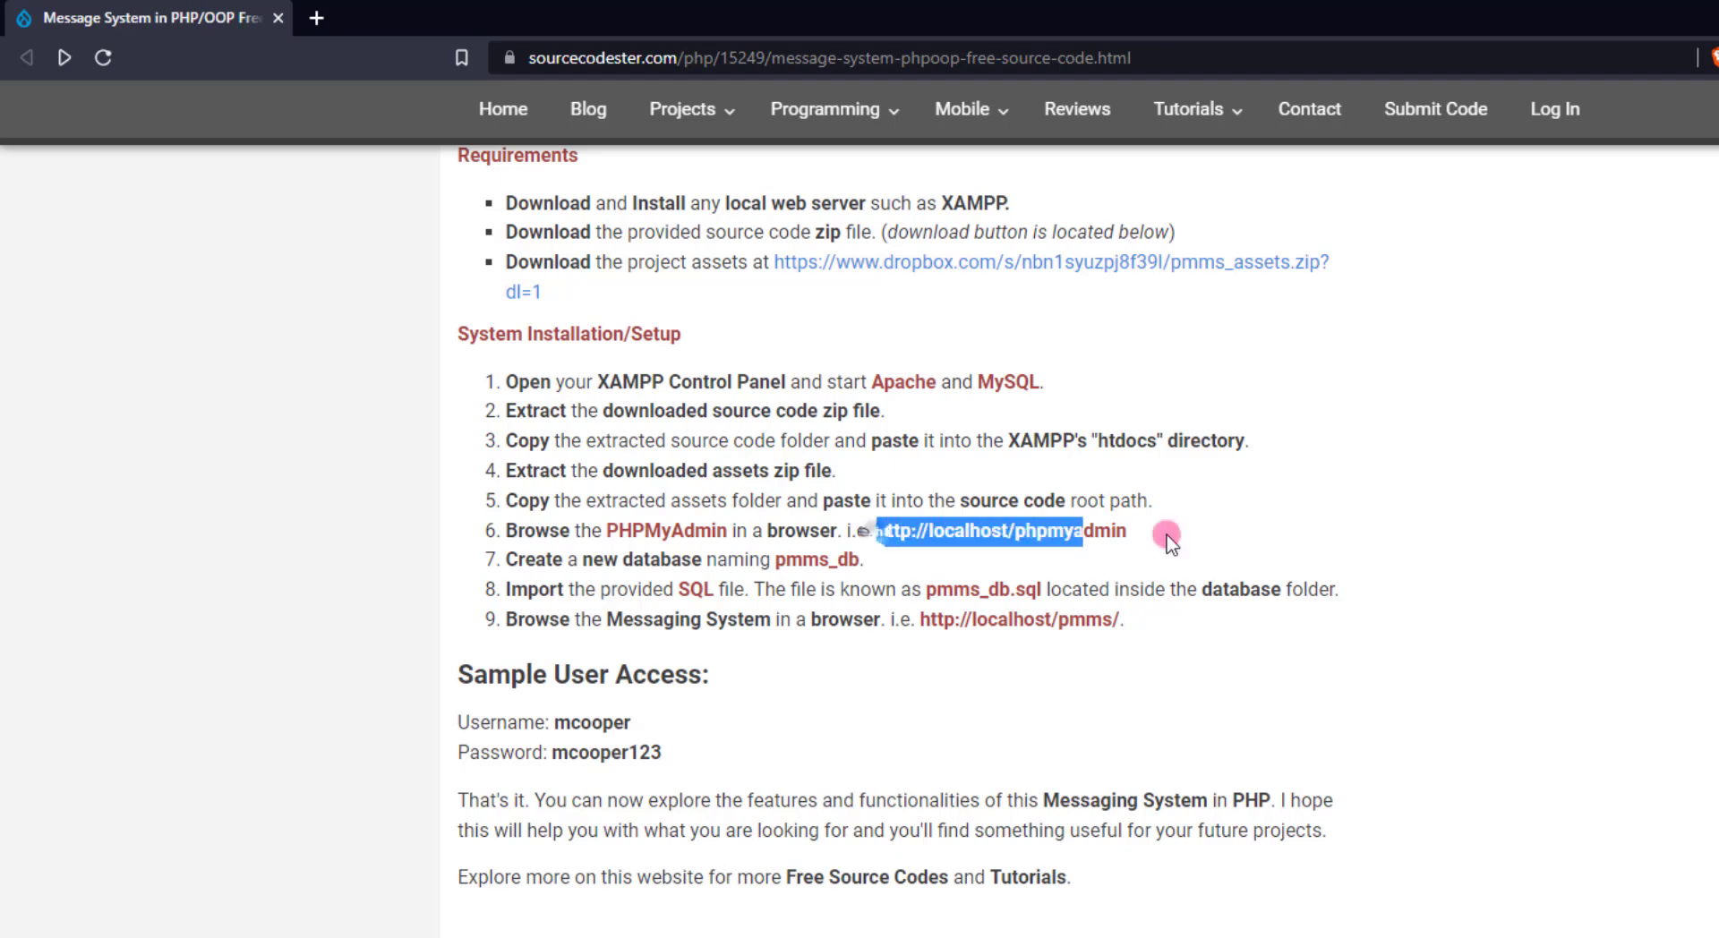
pyautogui.rightClick(1057, 532)
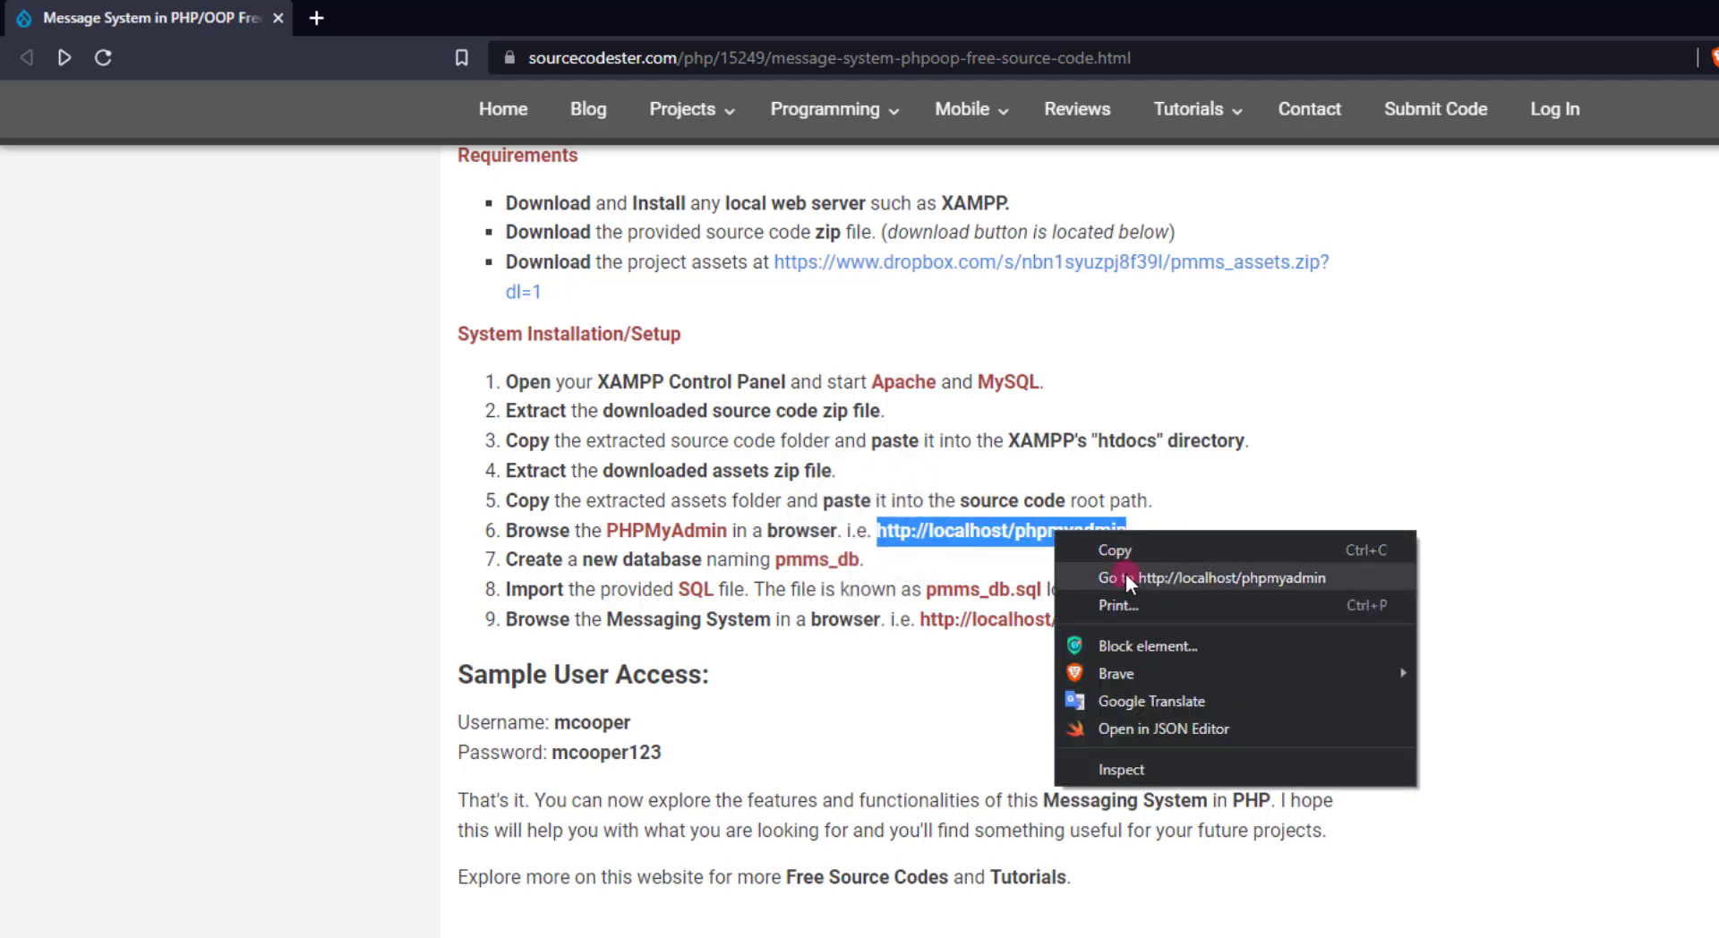
pyautogui.click(1125, 577)
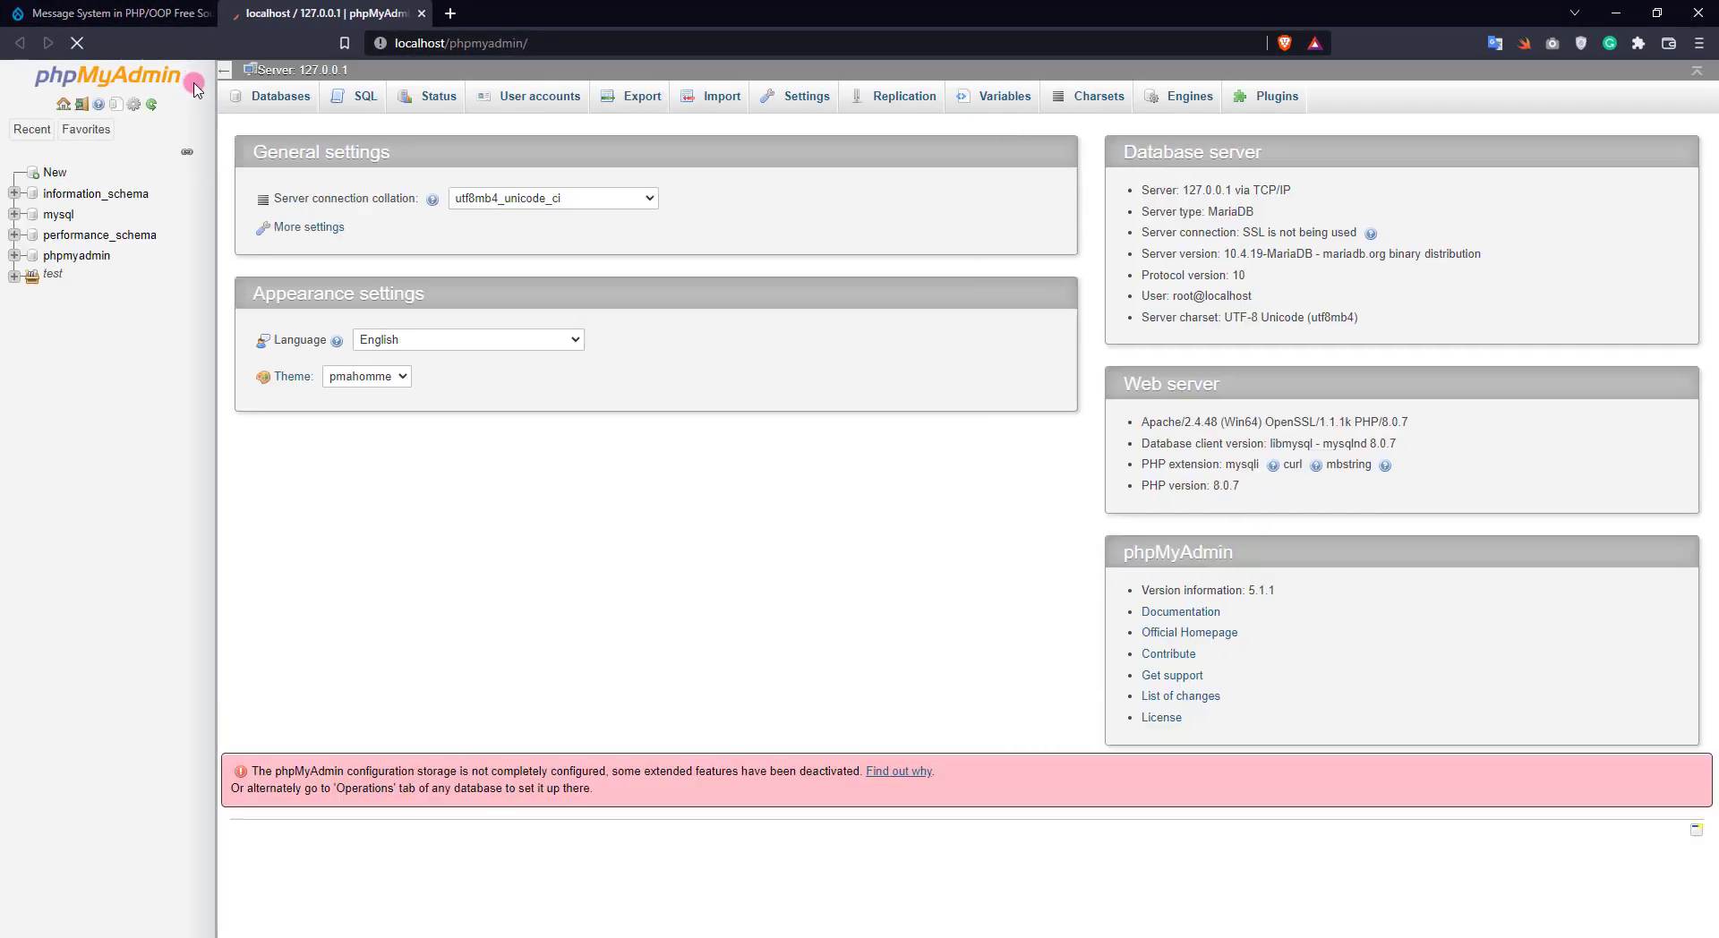
# Copy the name pmms_db from the instructions and create that database in phpMyAdmin
pyautogui.click(54, 171)
pyautogui.click(110, 6)
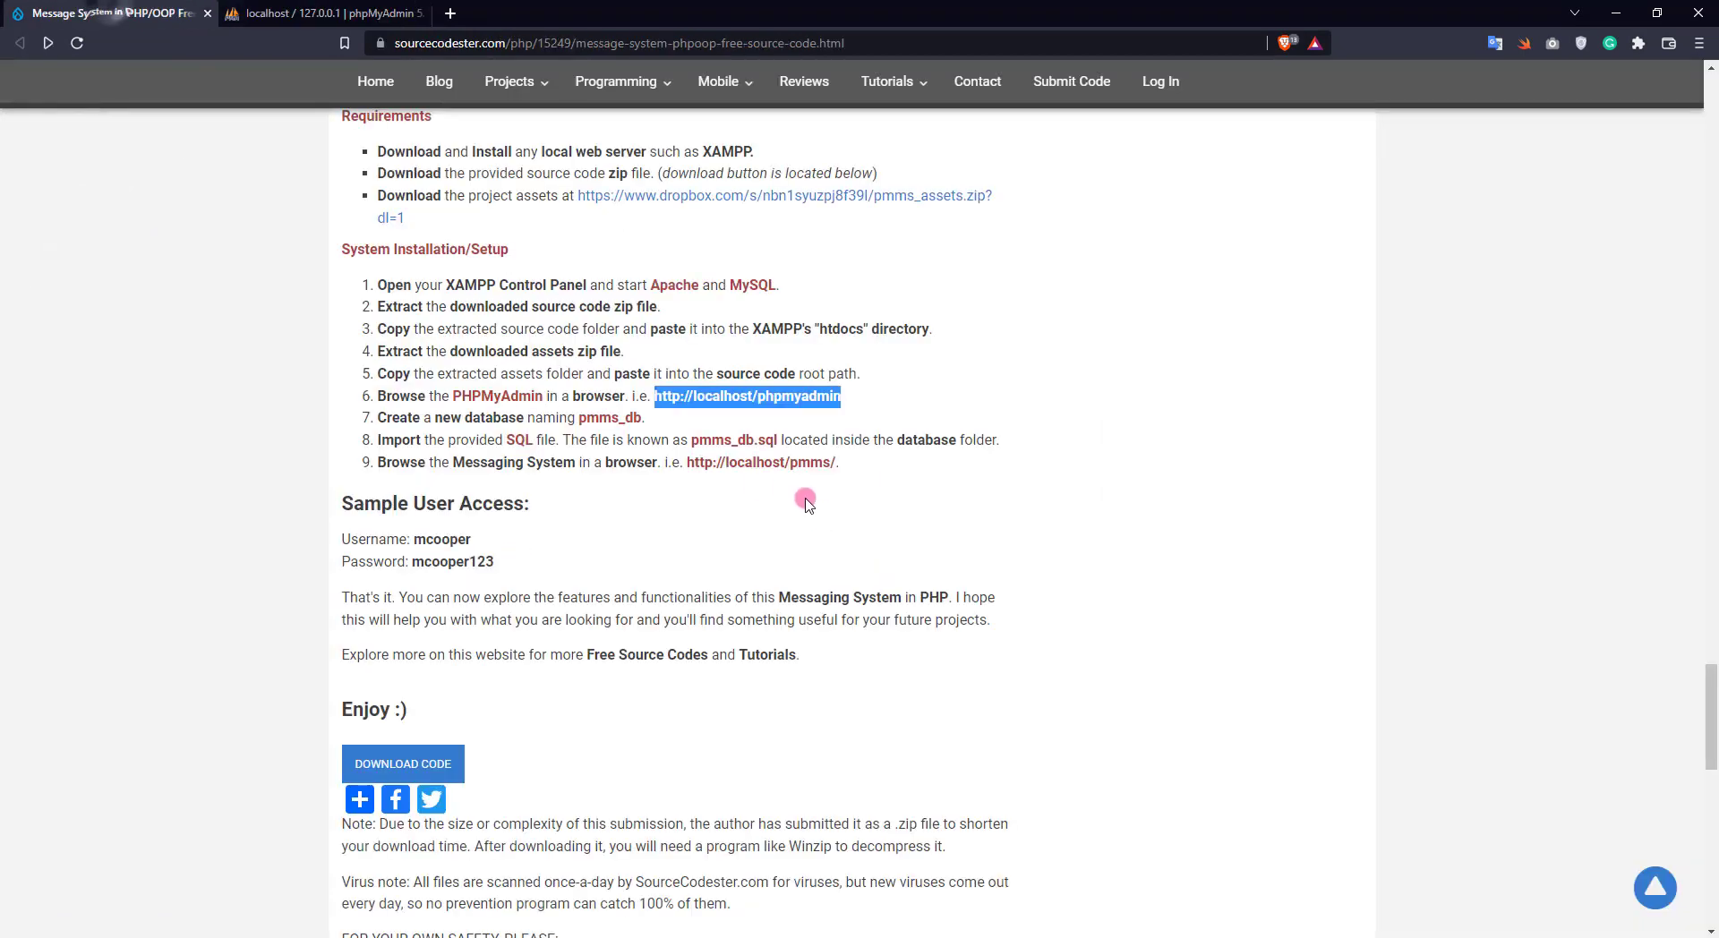
pyautogui.doubleClick(599, 418)
pyautogui.hotkey('ctrl', 'c')
pyautogui.click(327, 13)
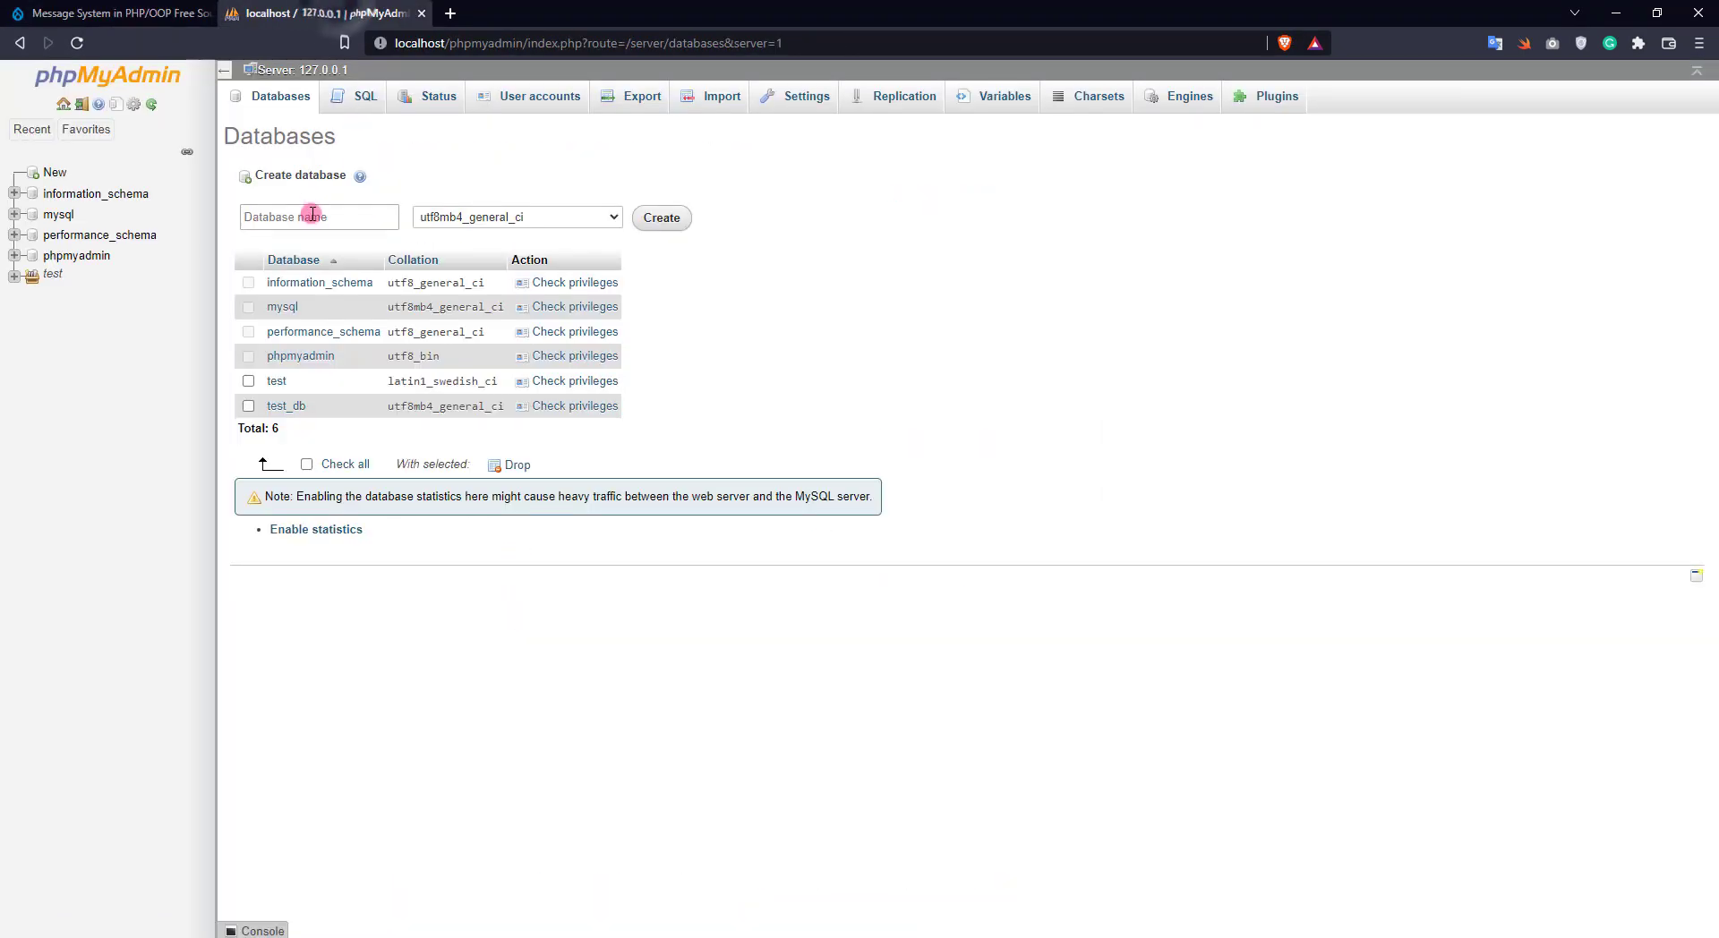
pyautogui.hotkey('ctrl', 'v')
pyautogui.click(667, 219)
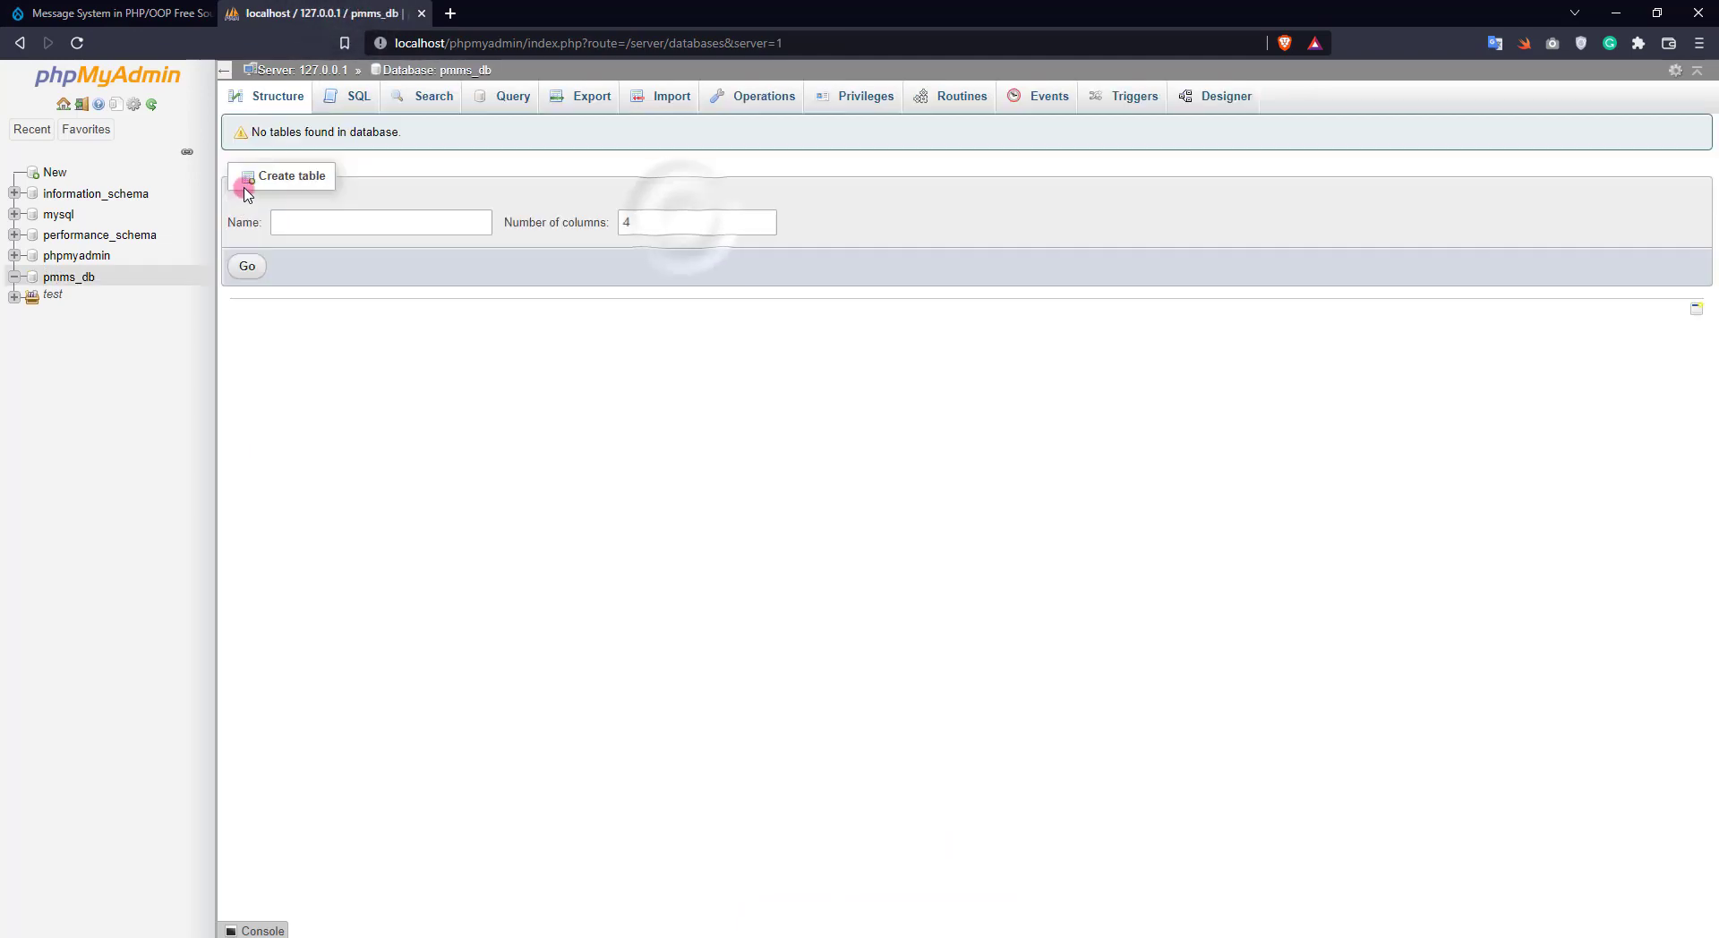
# Go back to the empty pmms_db database and bring up its Import page
pyautogui.click(106, 15)
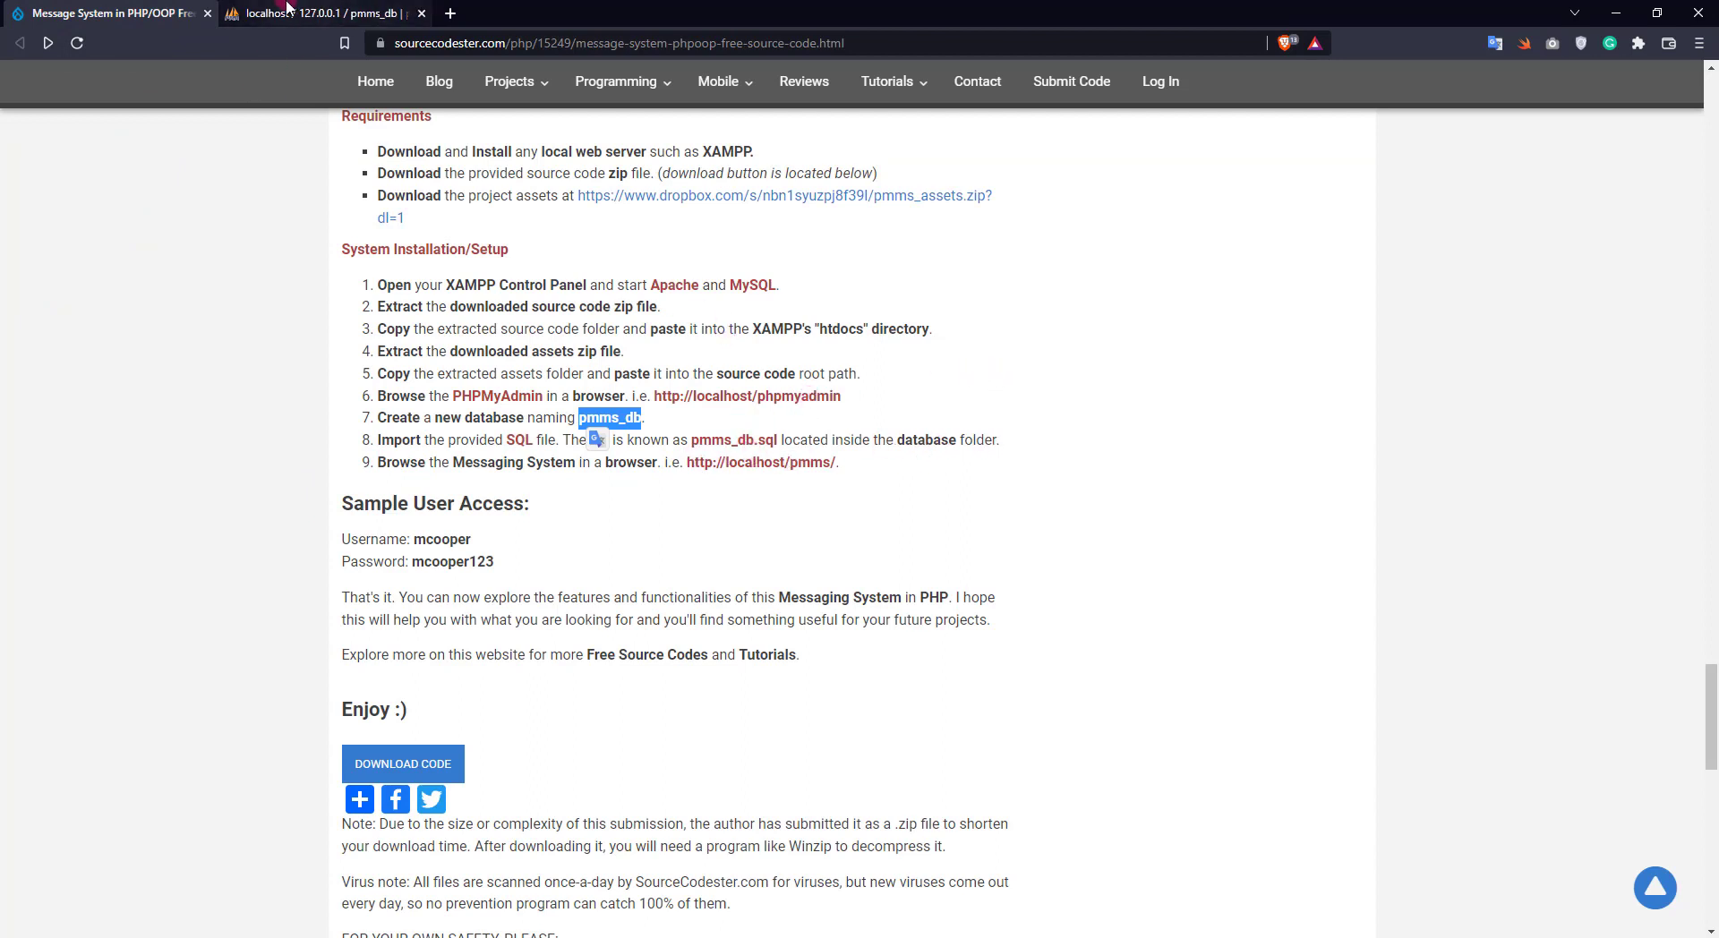
pyautogui.click(289, 11)
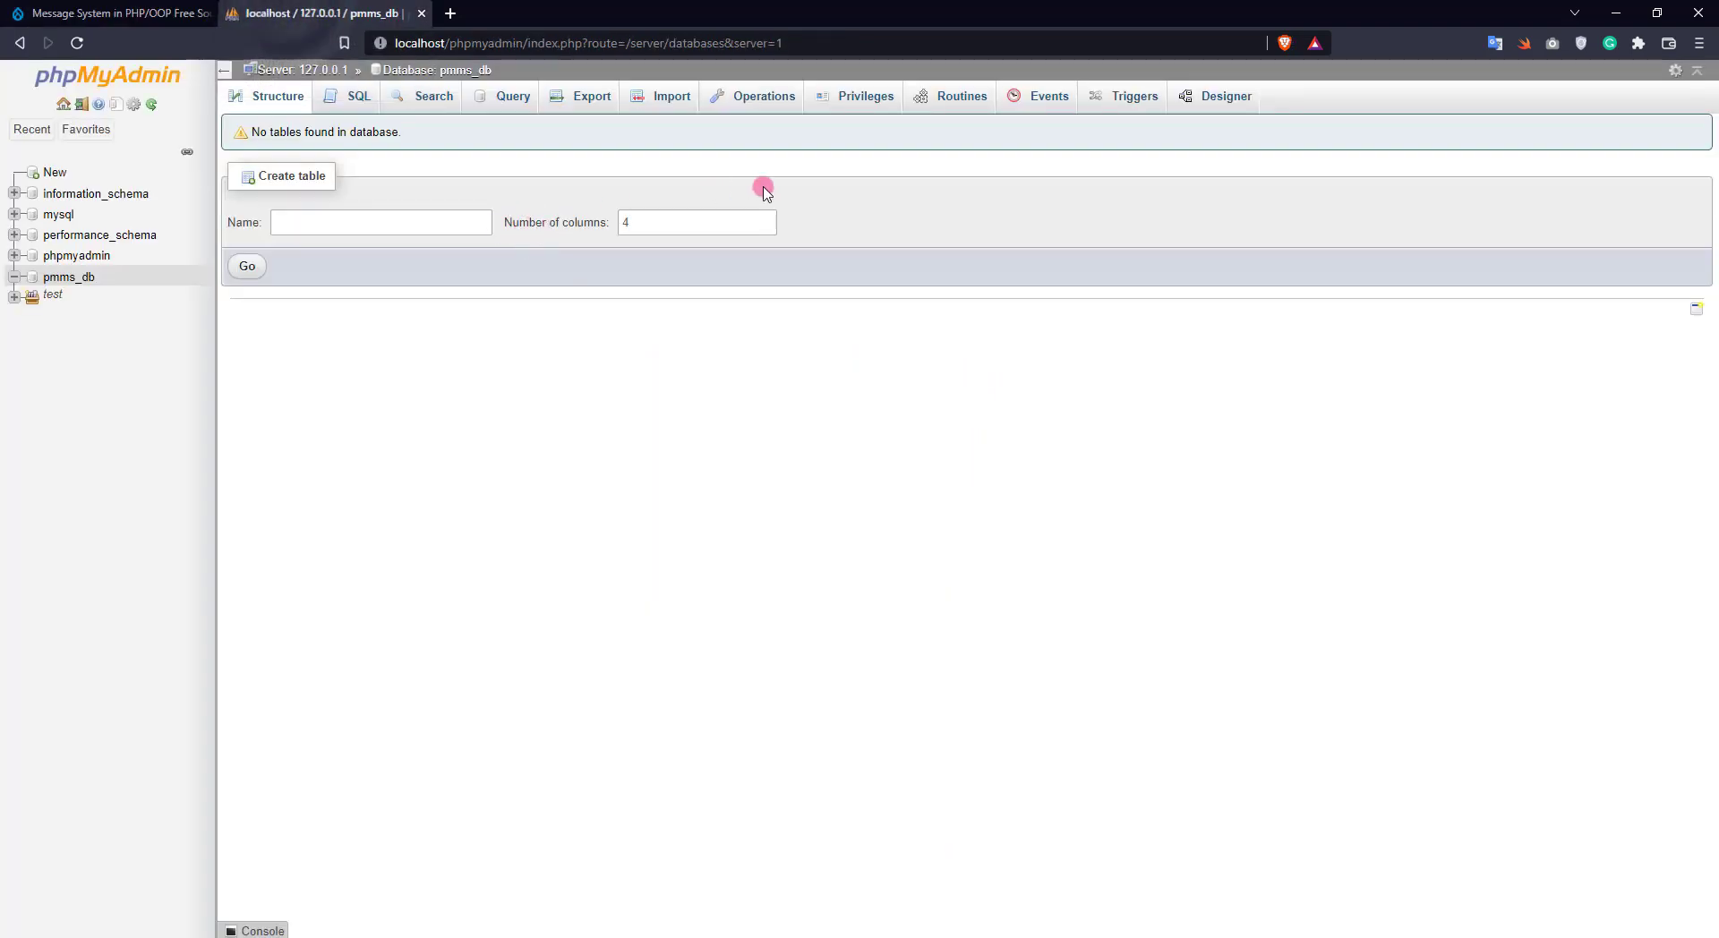
pyautogui.click(650, 103)
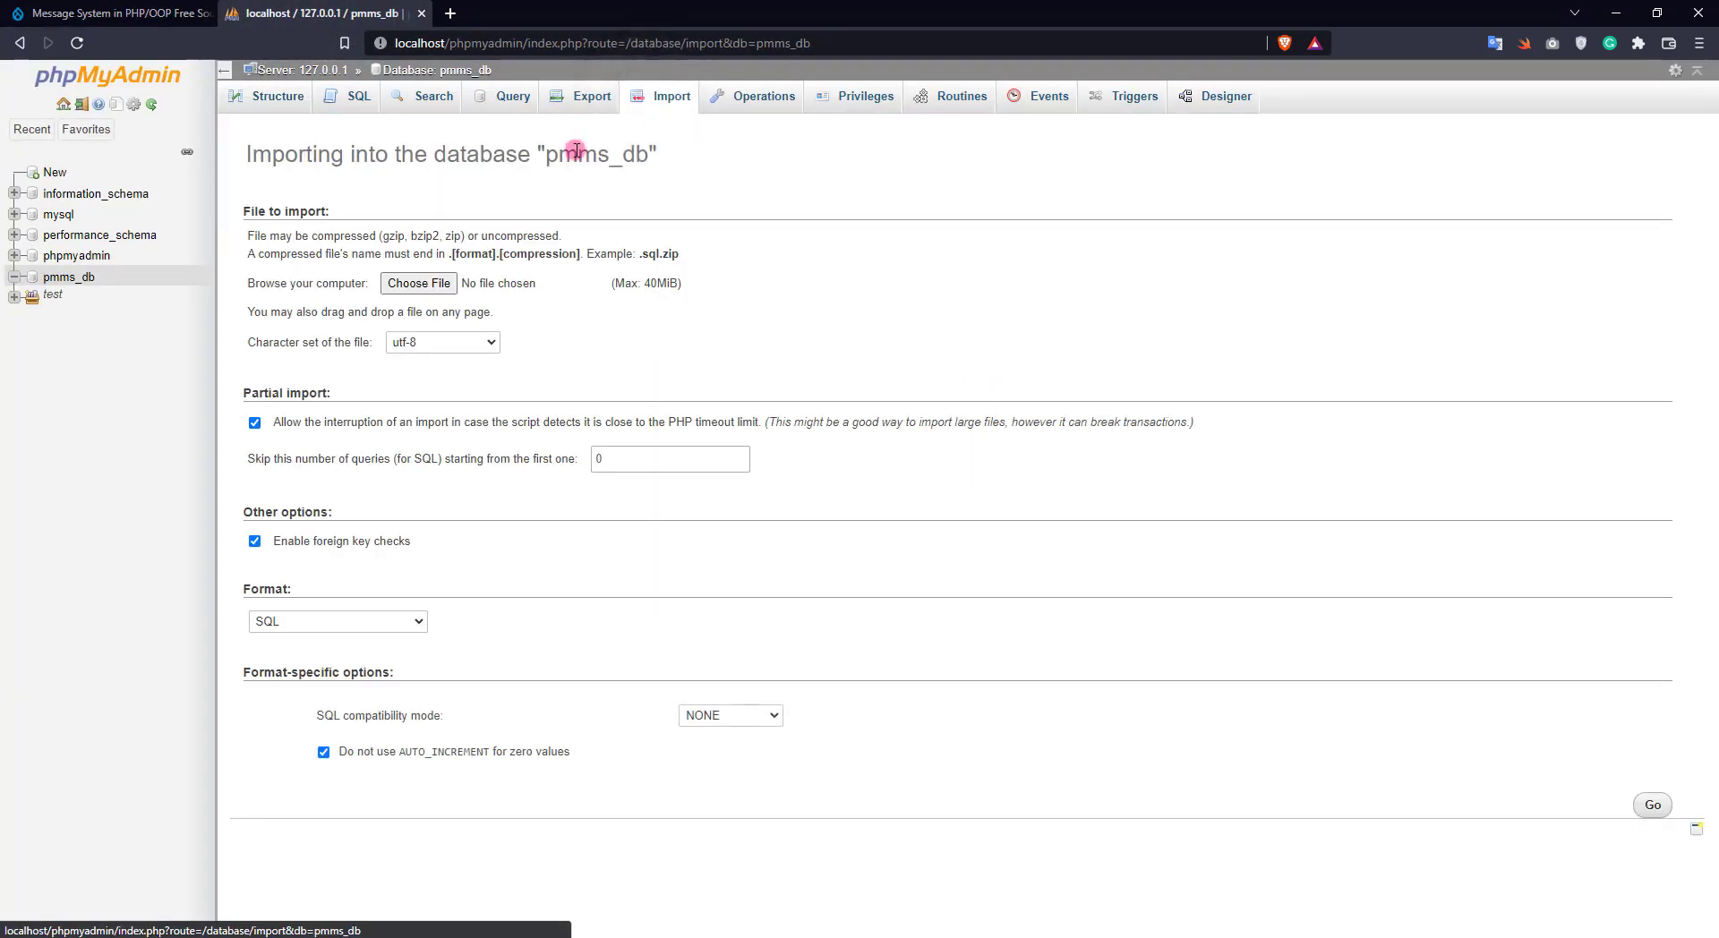
# Import pmms_db (1).sql from C:\xampp\htdocs\pmms\database into pmms_db
pyautogui.click(408, 285)
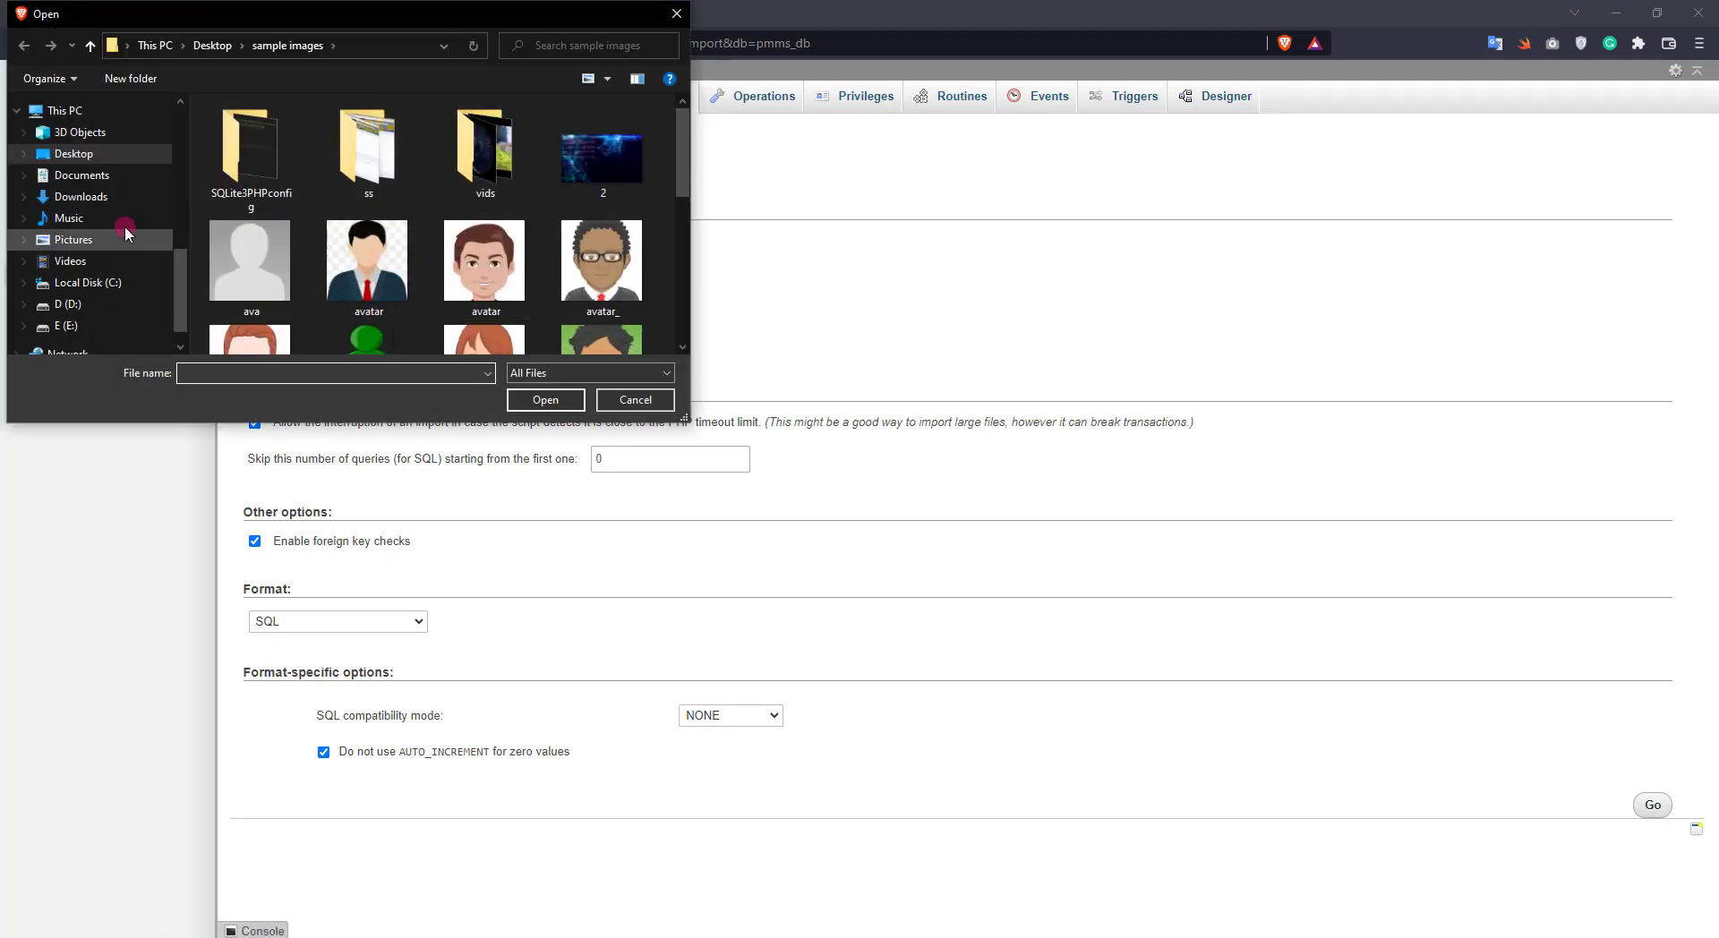
pyautogui.scroll(3, 124, 224)
pyautogui.scroll(3, 121, 223)
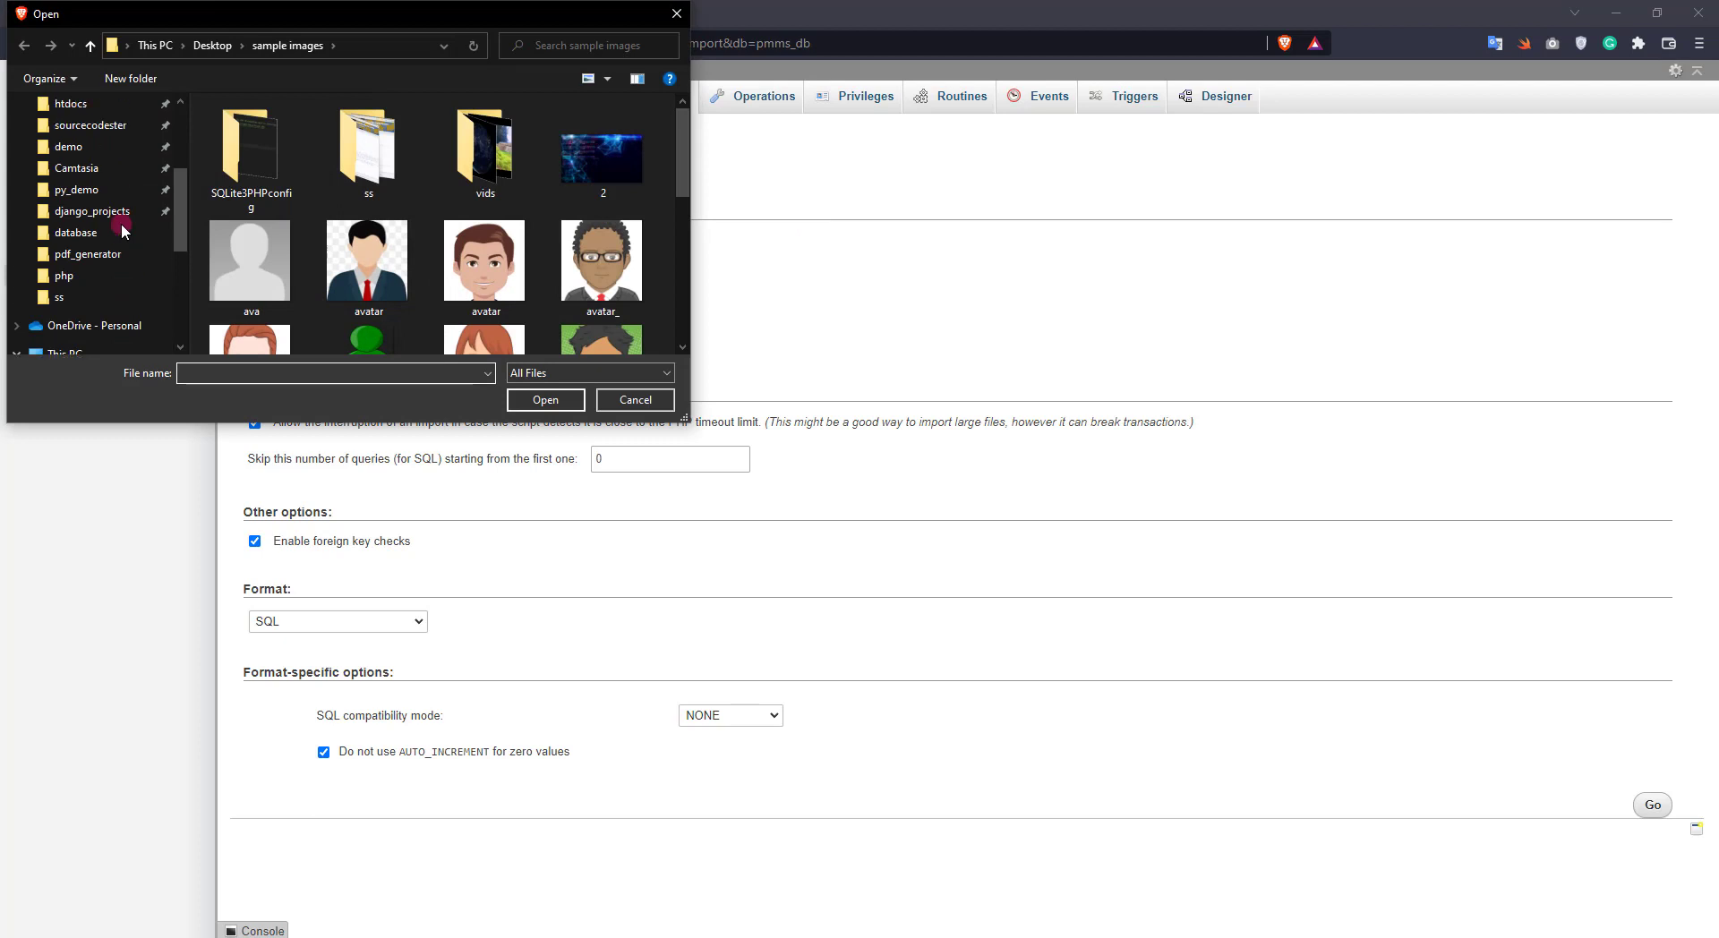
pyautogui.click(81, 170)
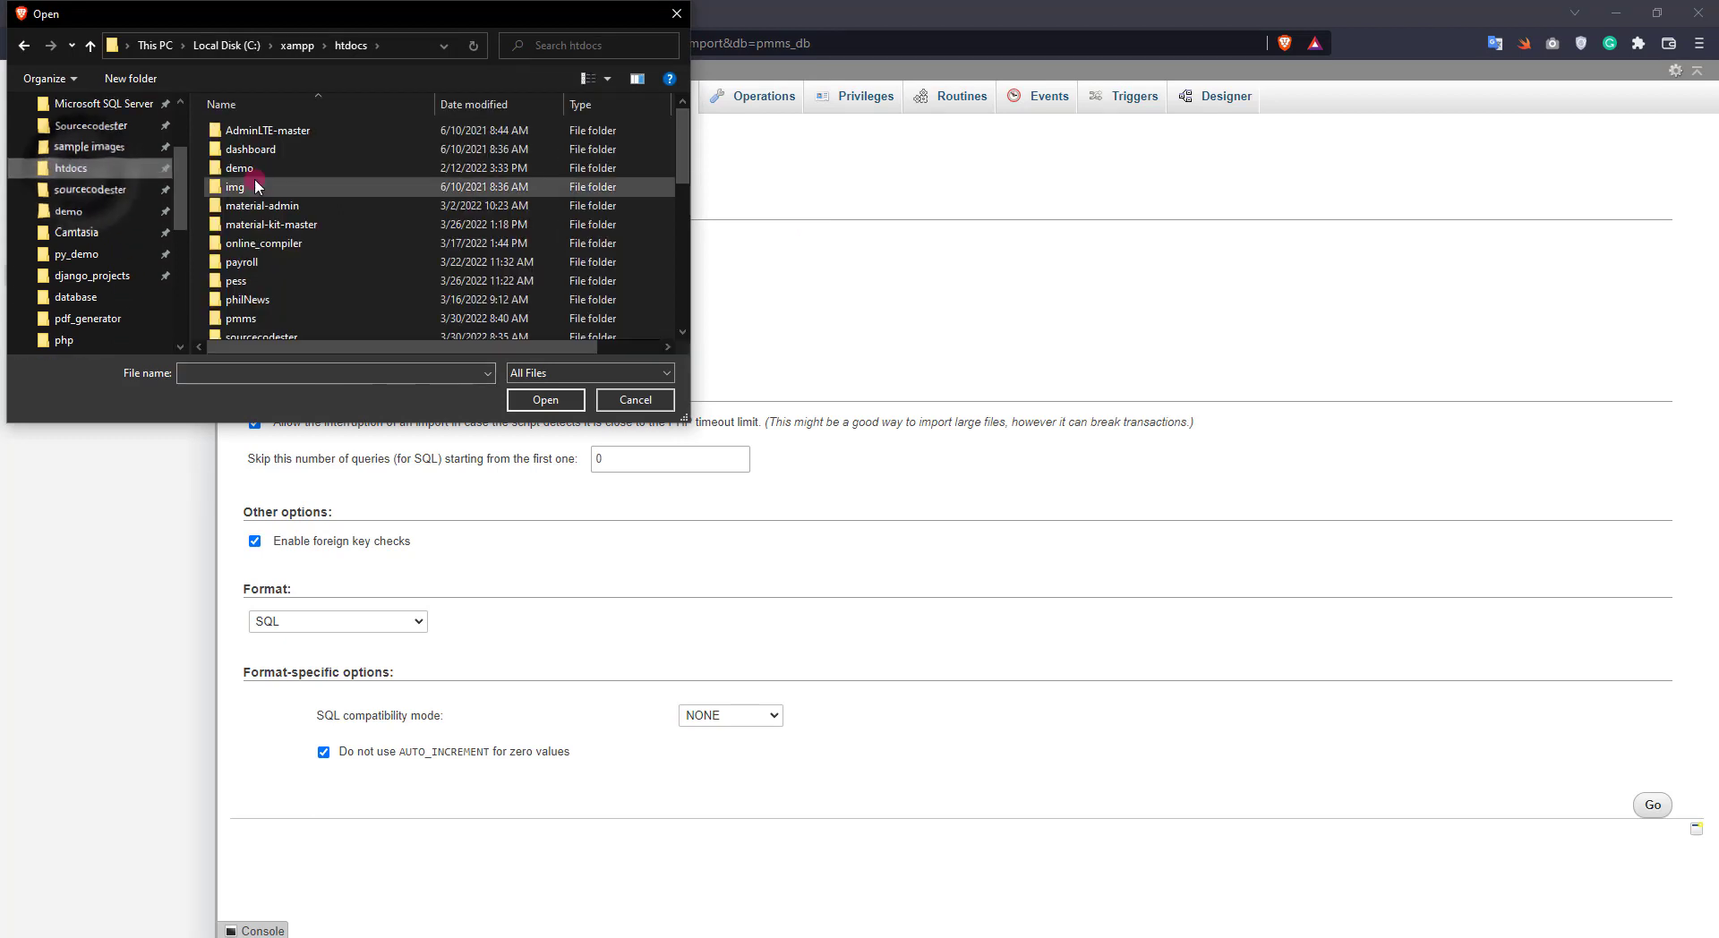
pyautogui.doubleClick(264, 318)
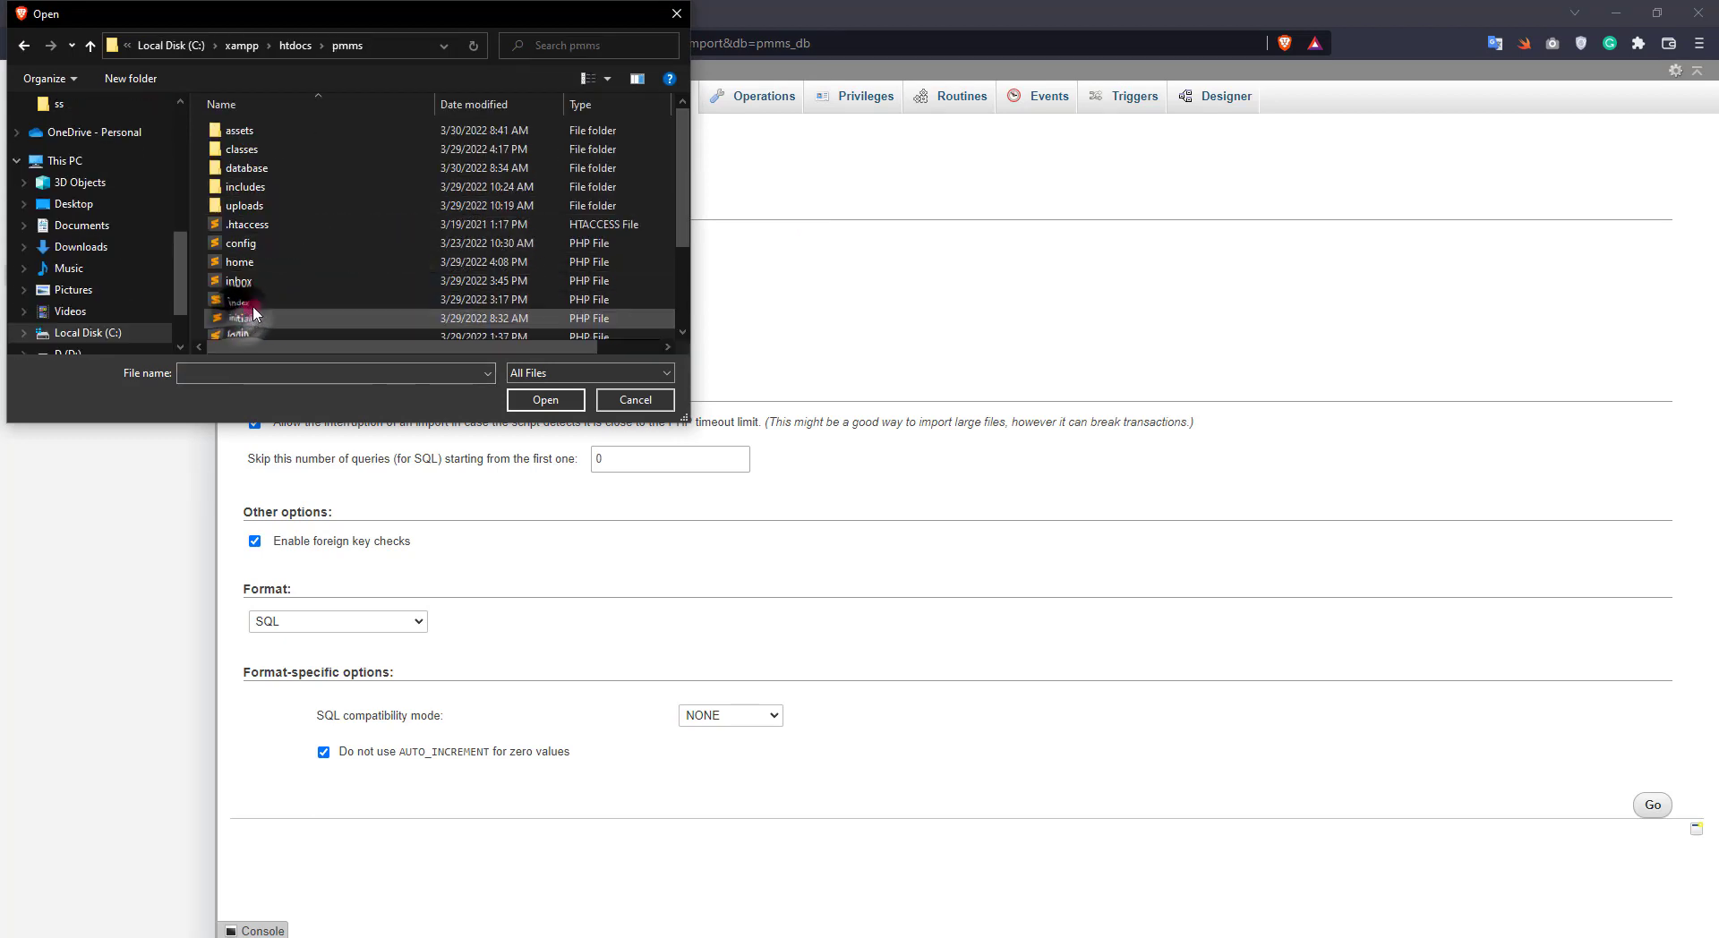
pyautogui.doubleClick(262, 168)
pyautogui.click(266, 130)
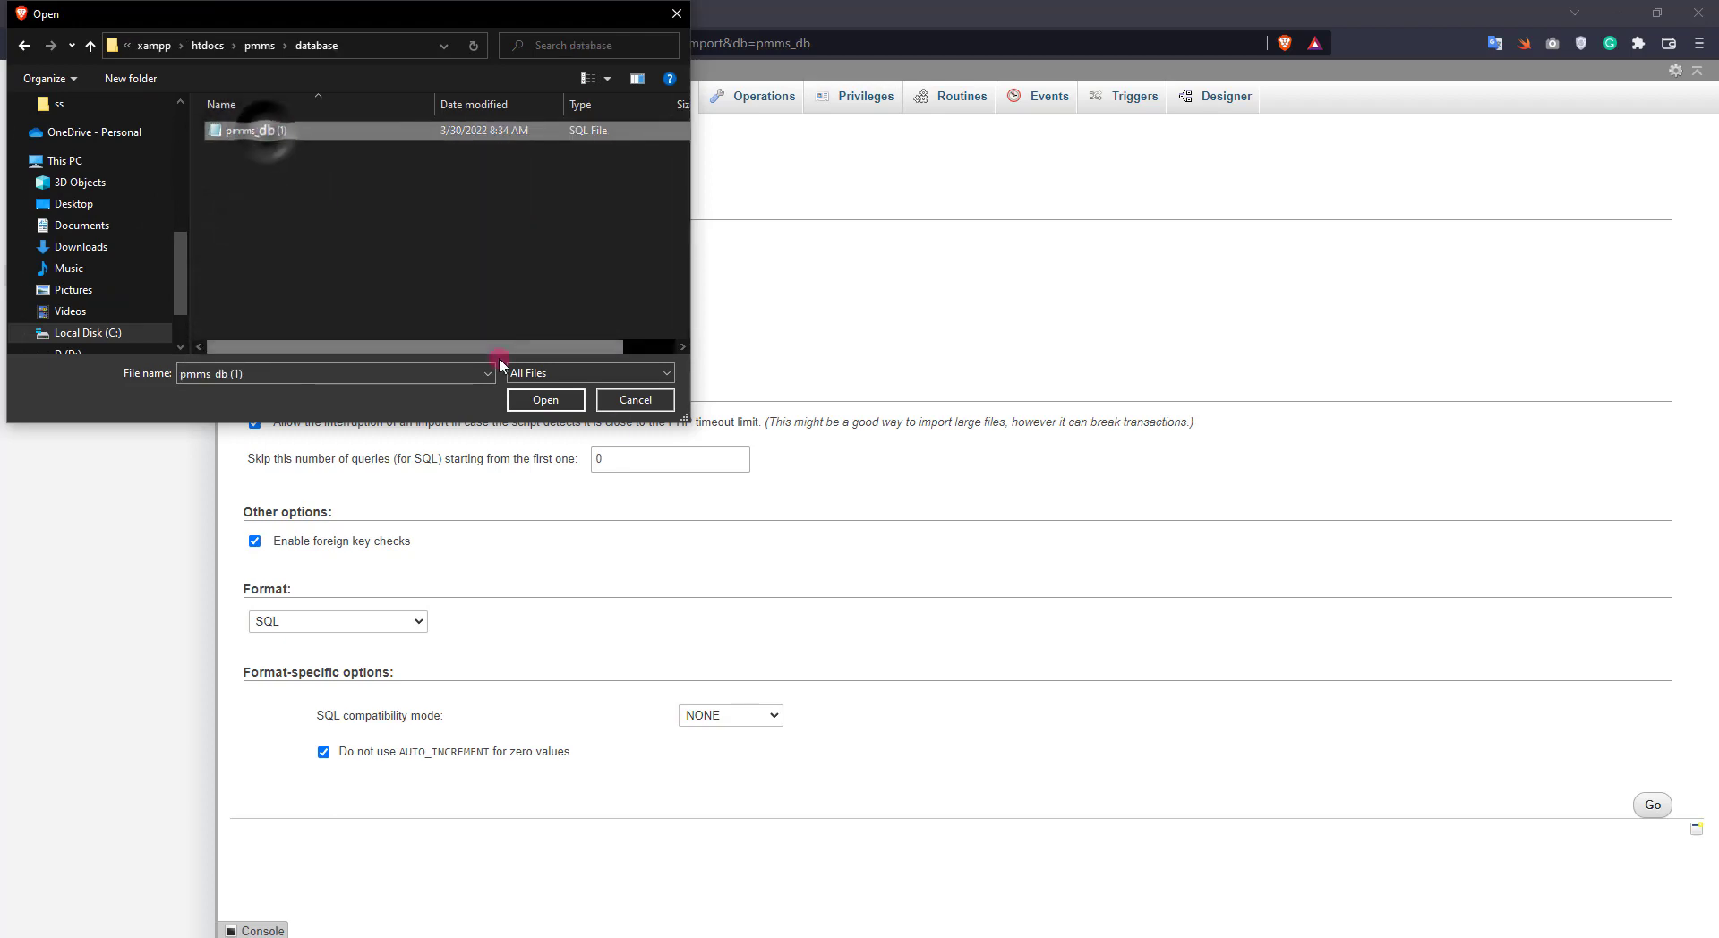
pyautogui.click(545, 399)
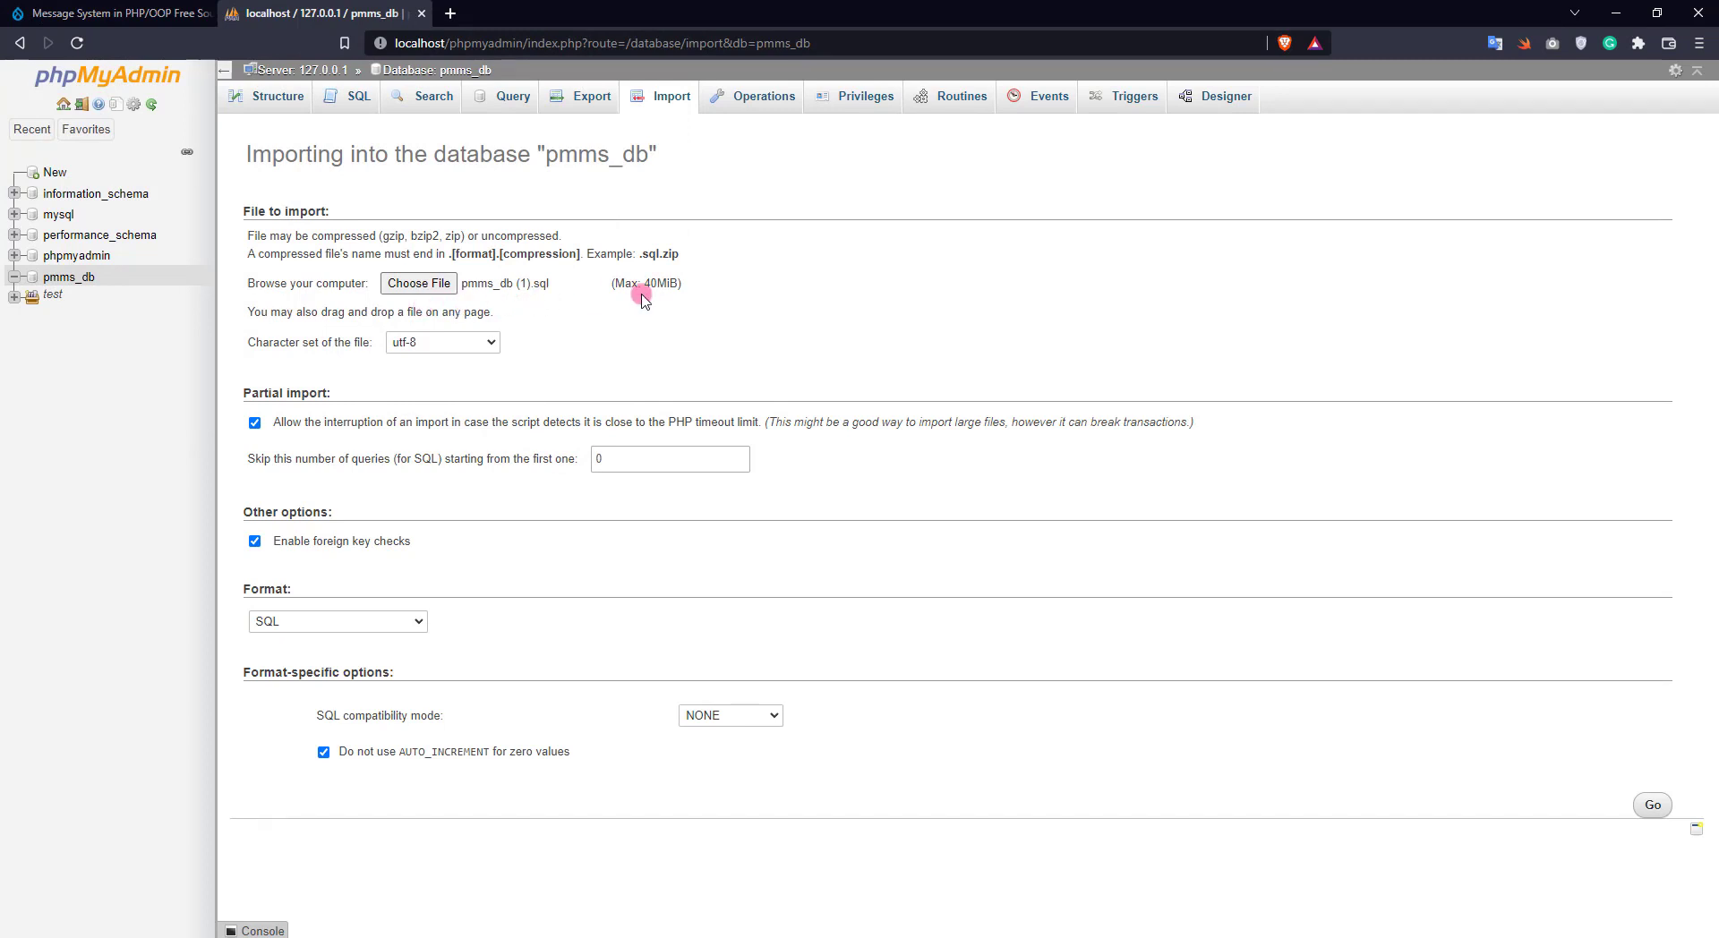
pyautogui.click(1653, 806)
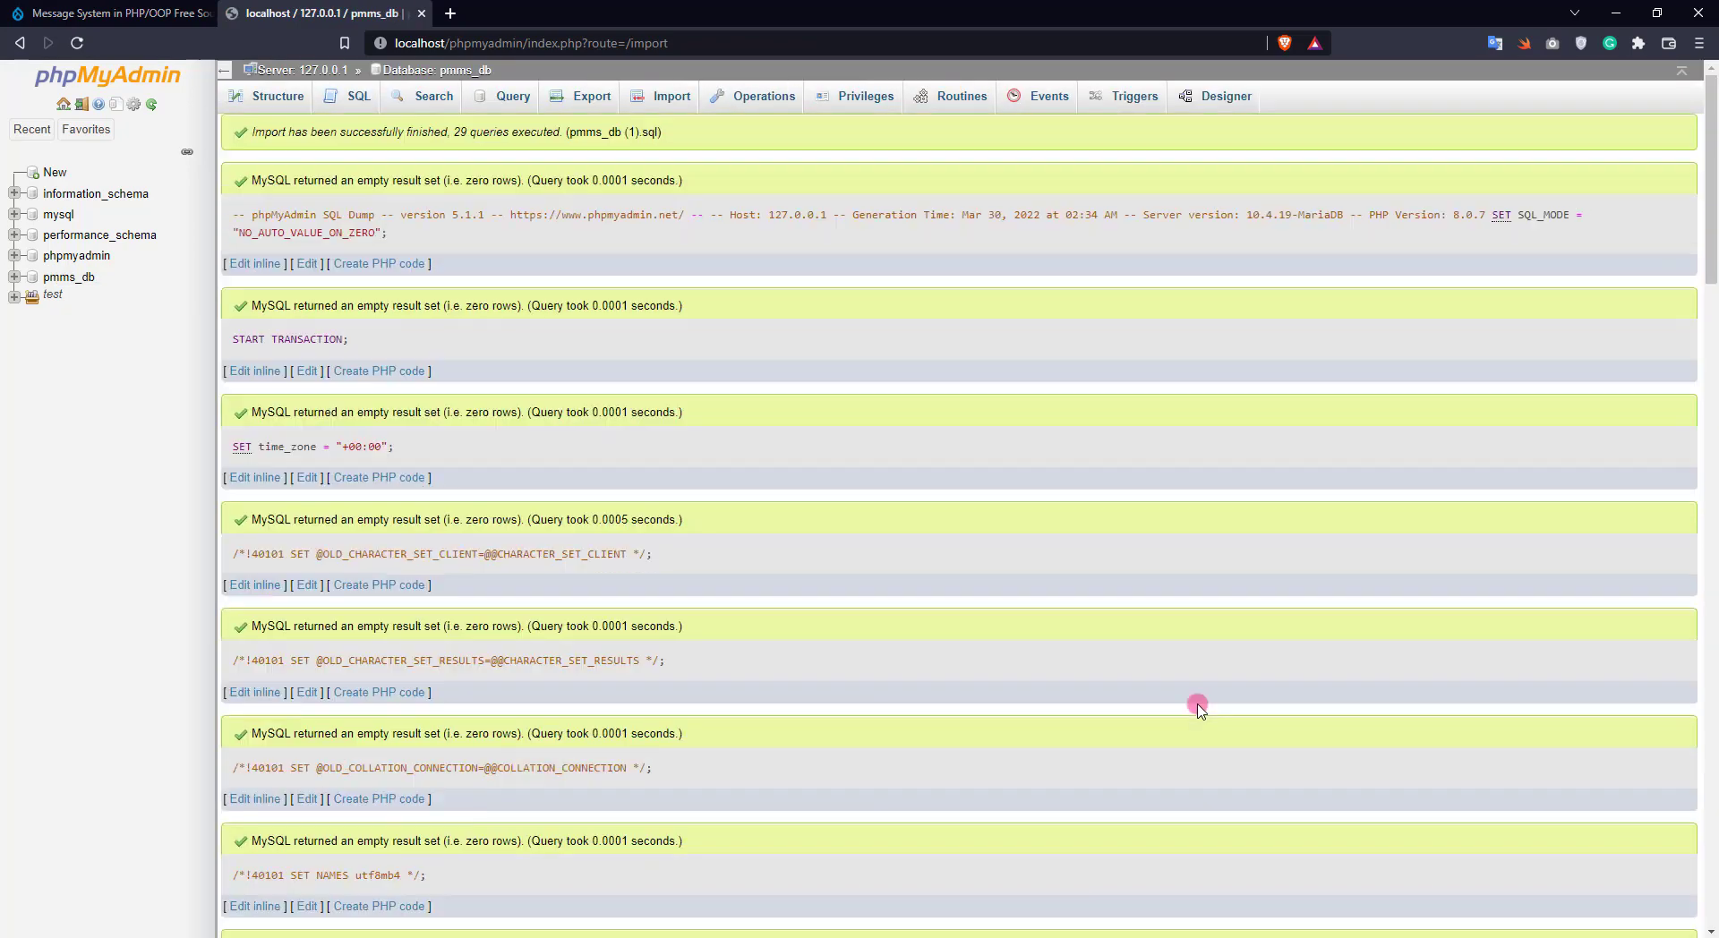
# Check pmms_db's four imported tables, then bring up the localhost/pmms link options in the instructions
pyautogui.click(67, 277)
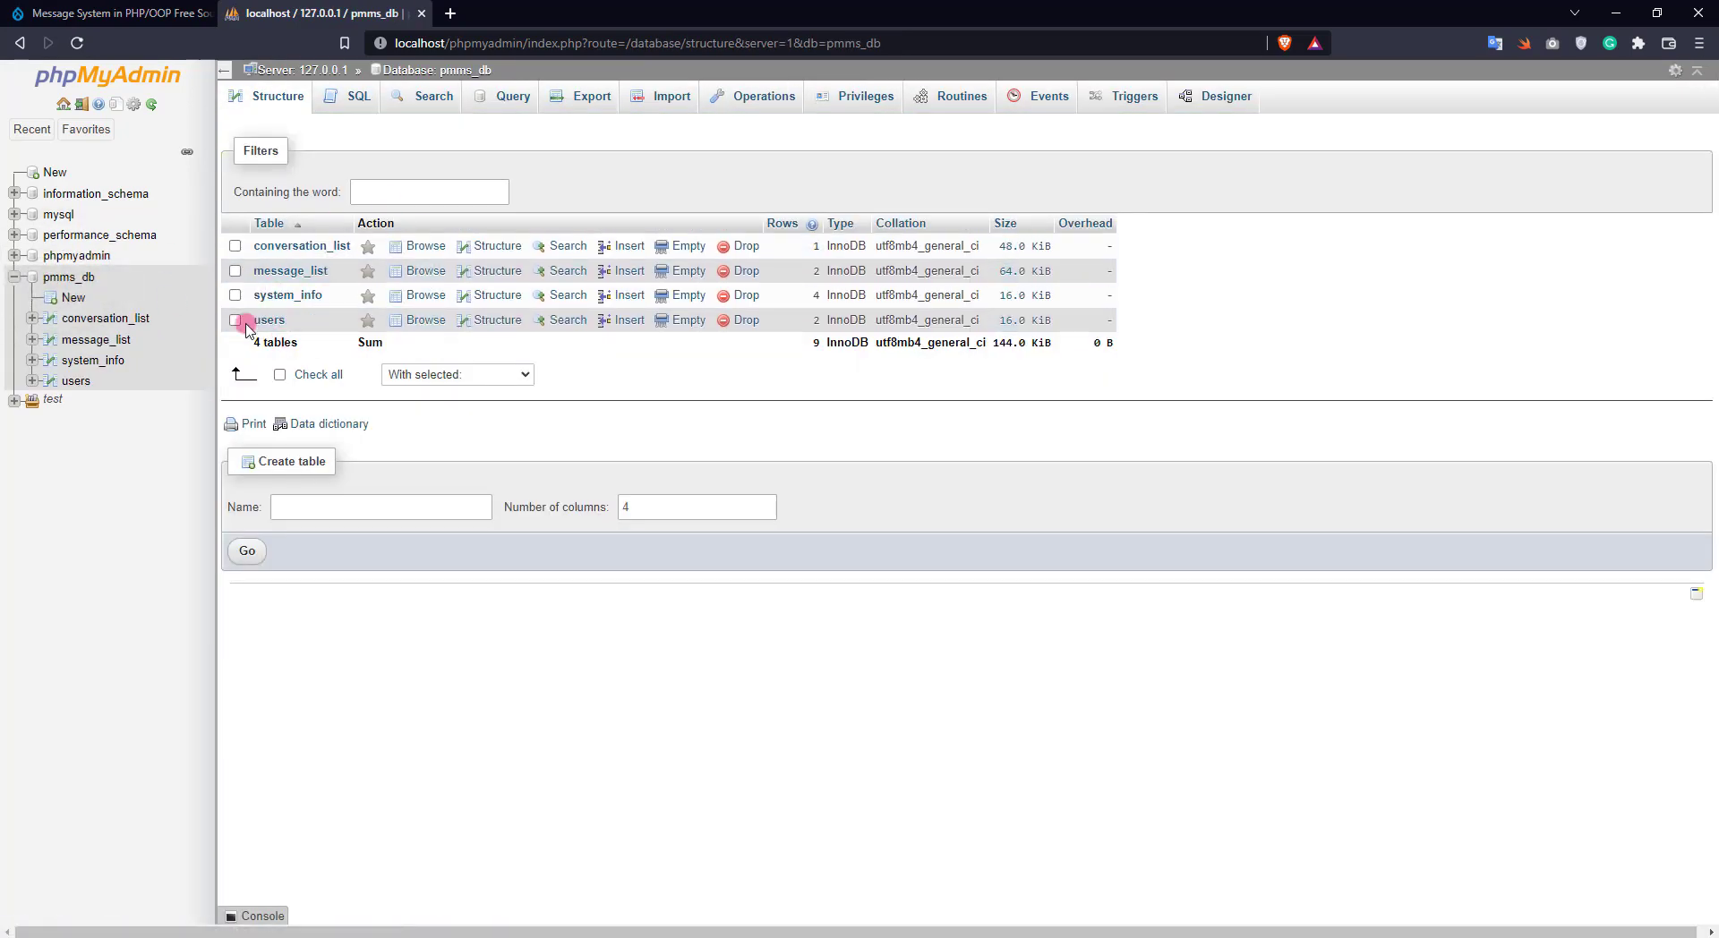
pyautogui.hotkey('ctrl', 'Tab')
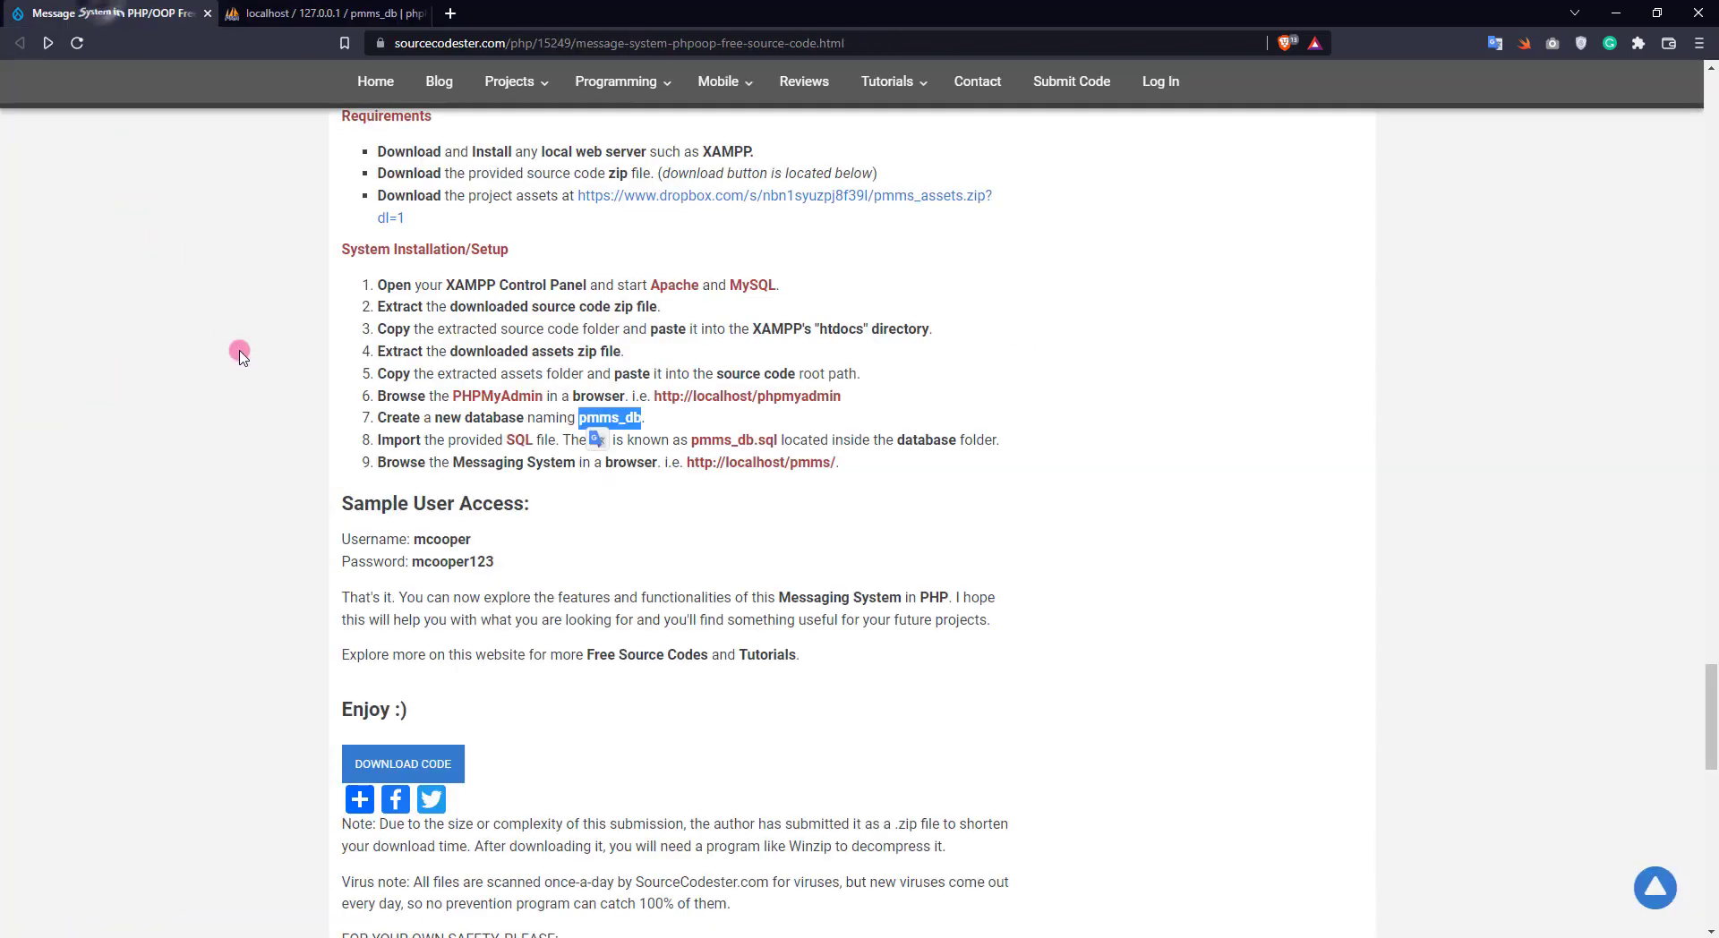
pyautogui.click(848, 484)
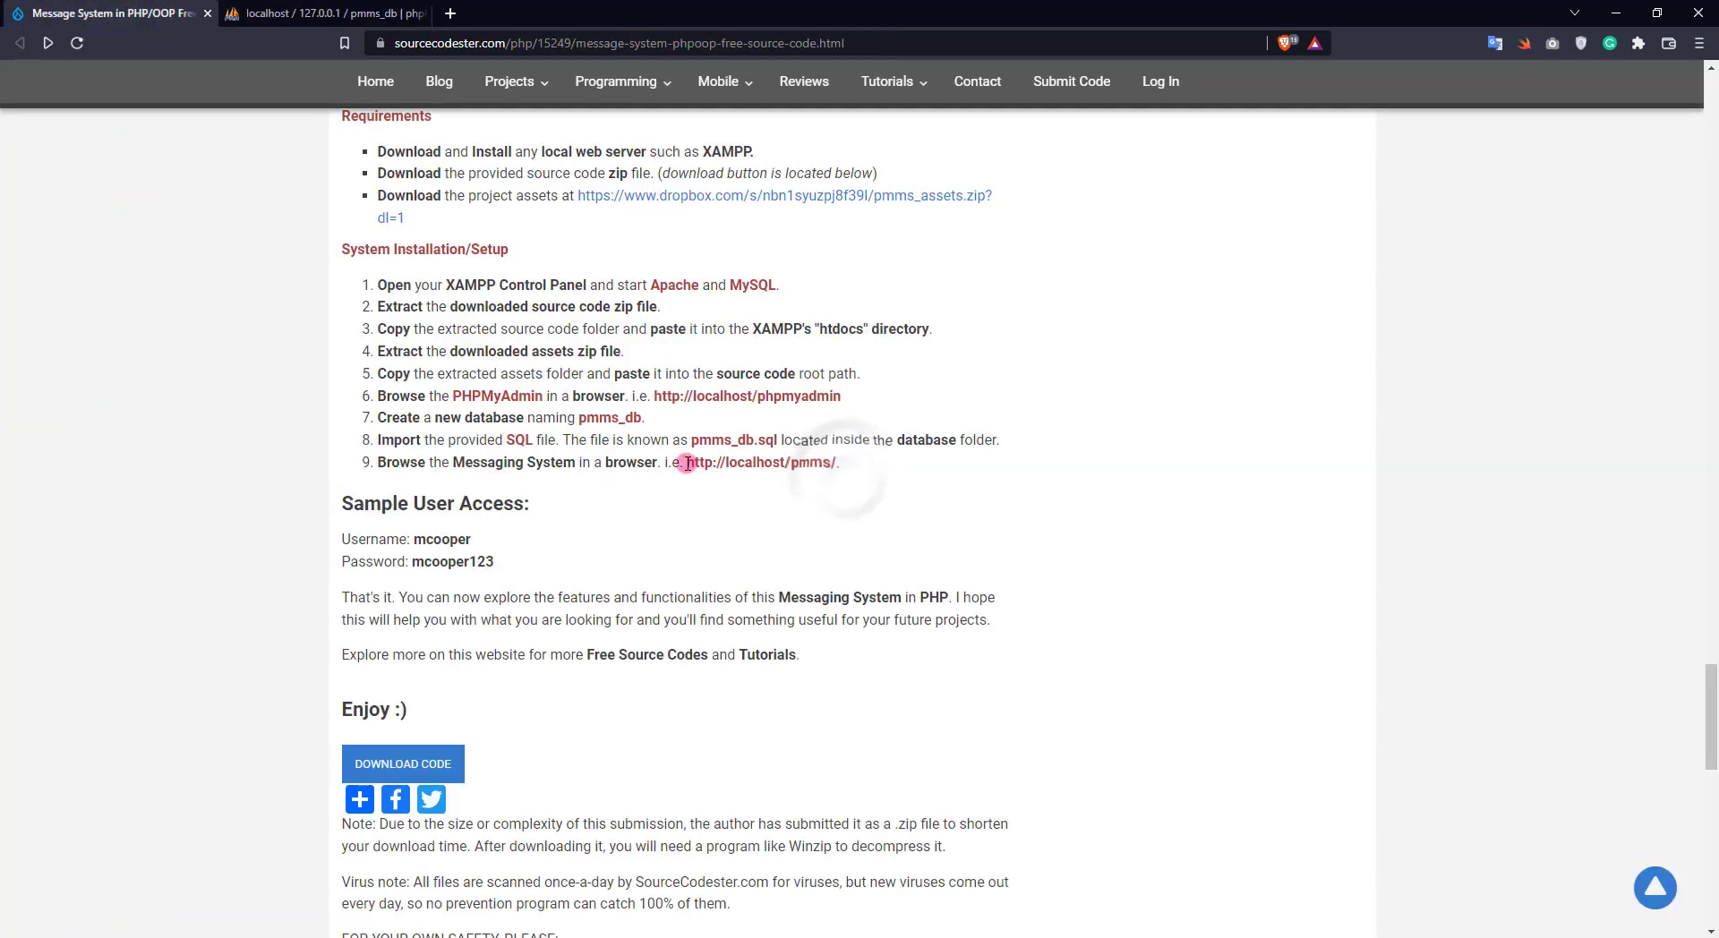
pyautogui.moveTo(688, 462); pyautogui.dragTo(842, 463)
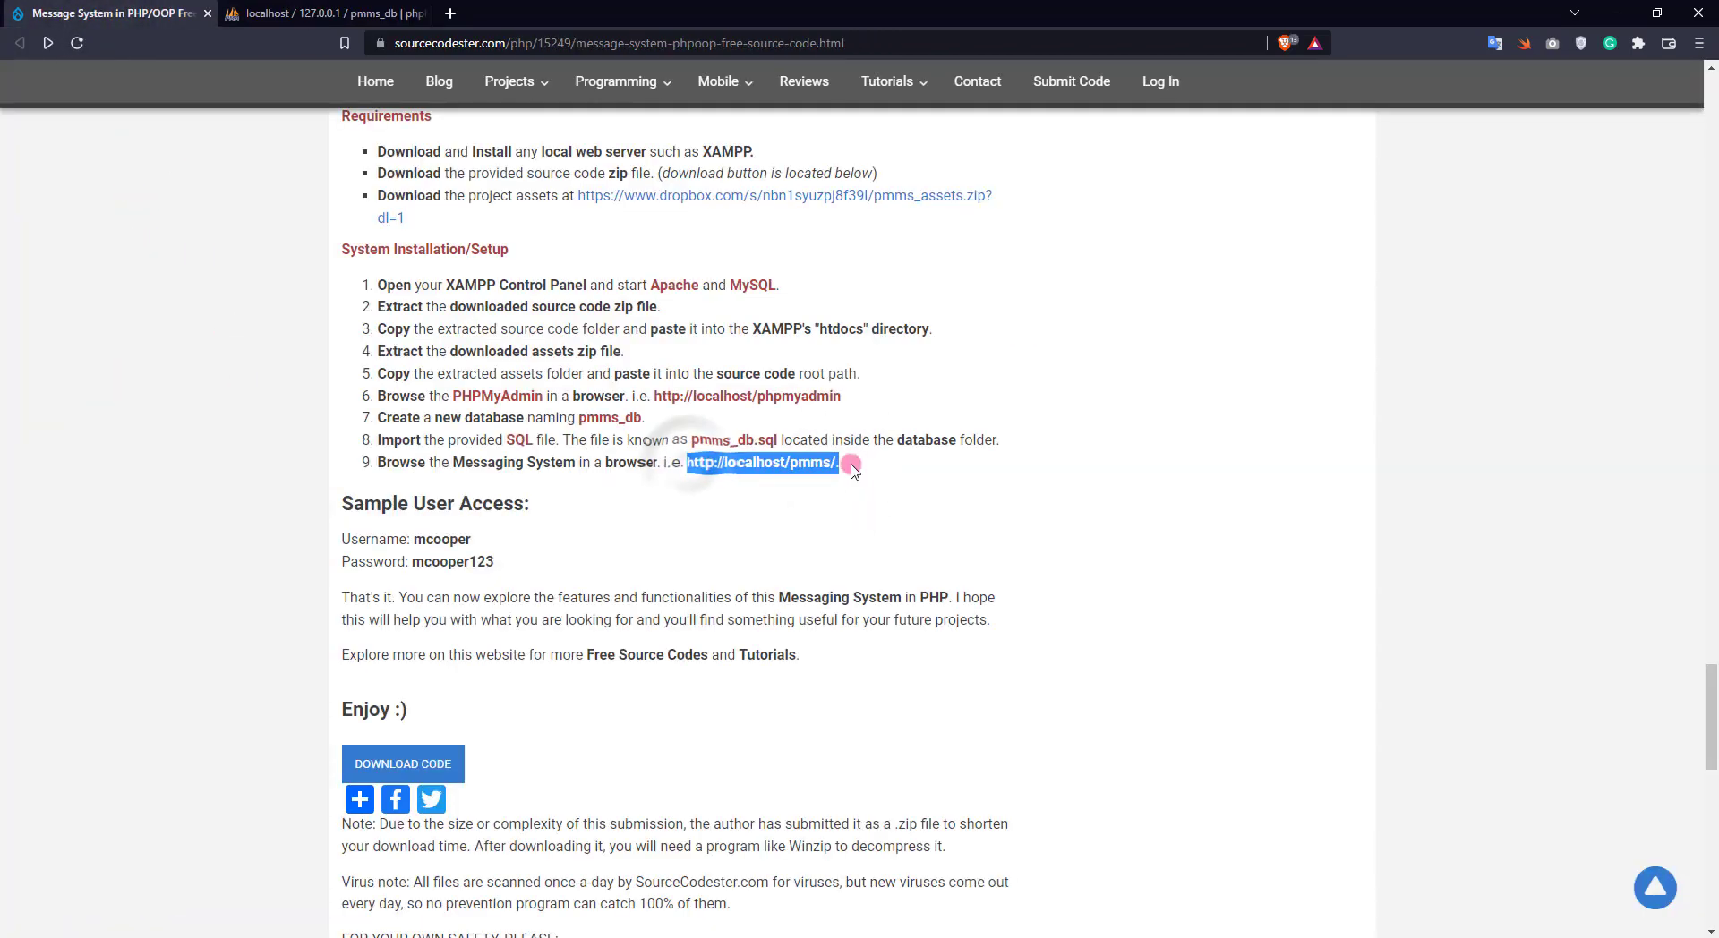
pyautogui.scroll(2, 841, 462)
pyautogui.rightClick(767, 644)
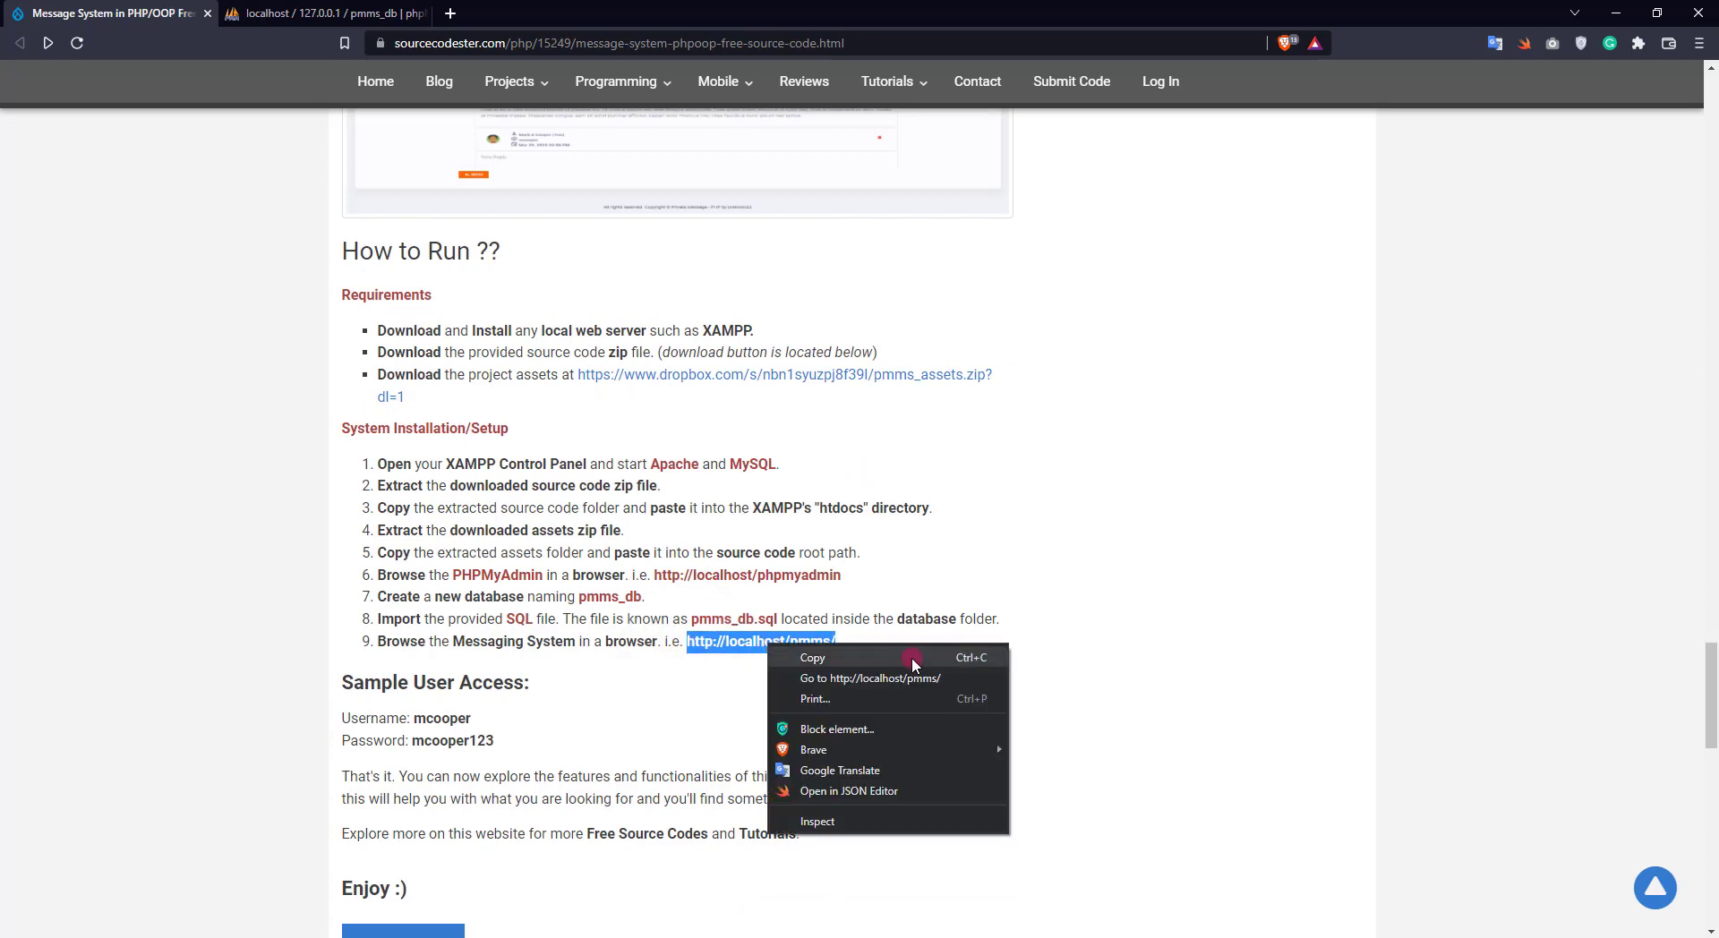
# Open localhost/pmms in a new tab and go to the Create New Account form
pyautogui.click(881, 679)
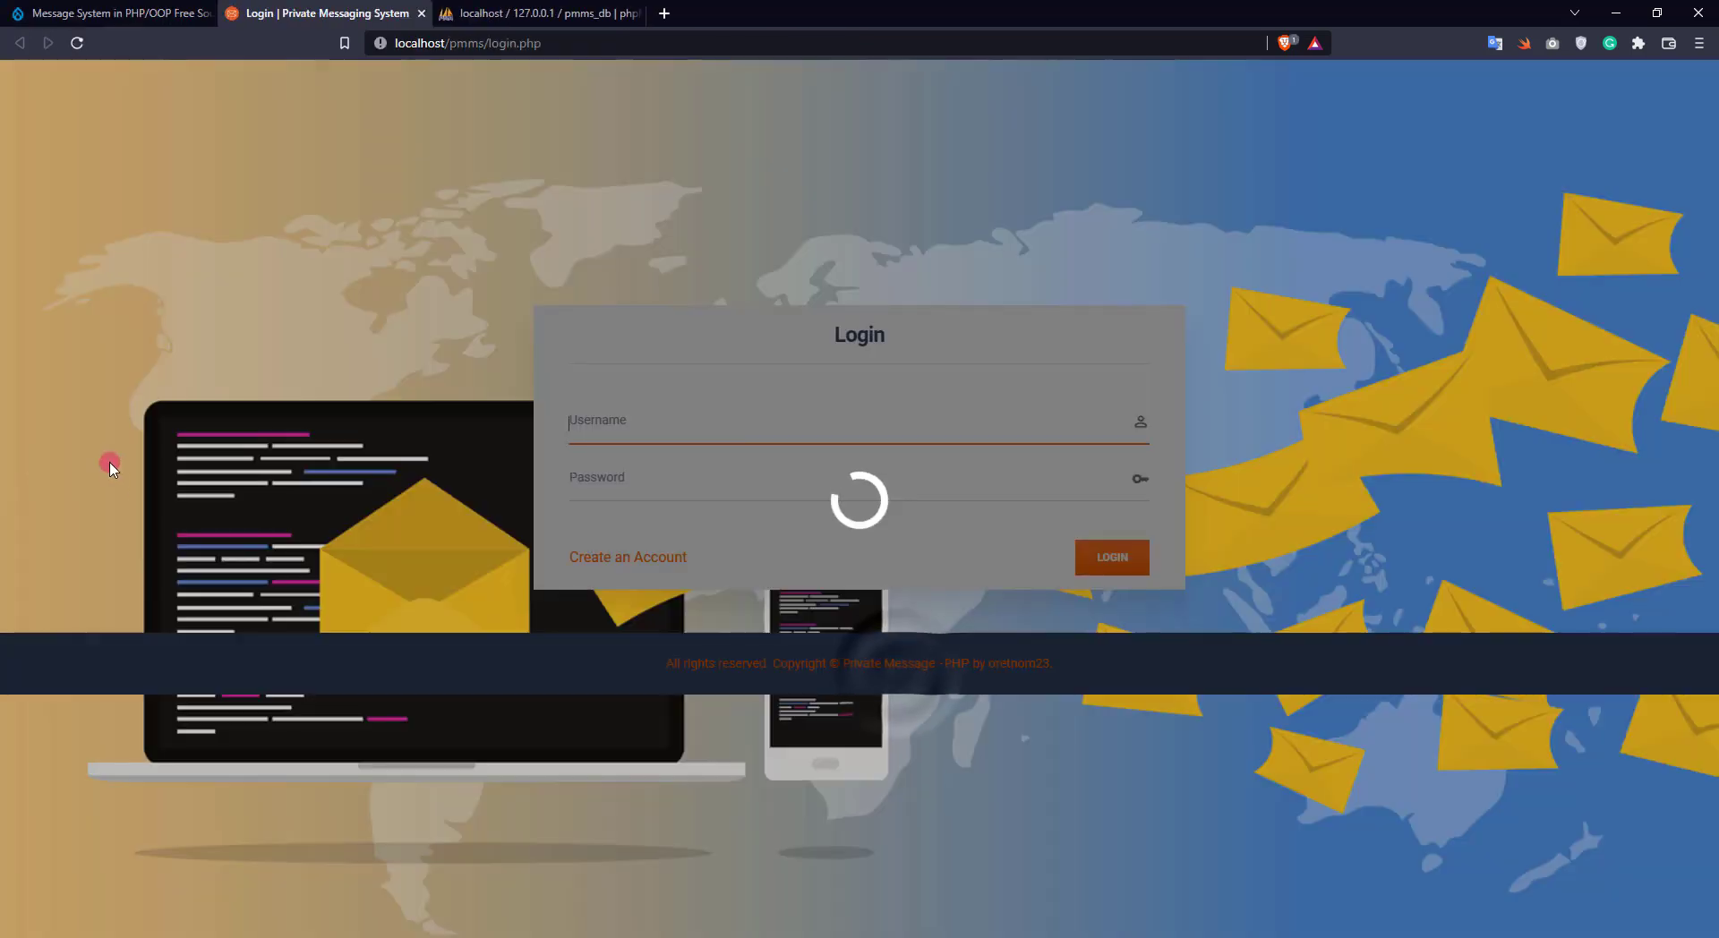
pyautogui.moveTo(312, 4); pyautogui.dragTo(528, 11)
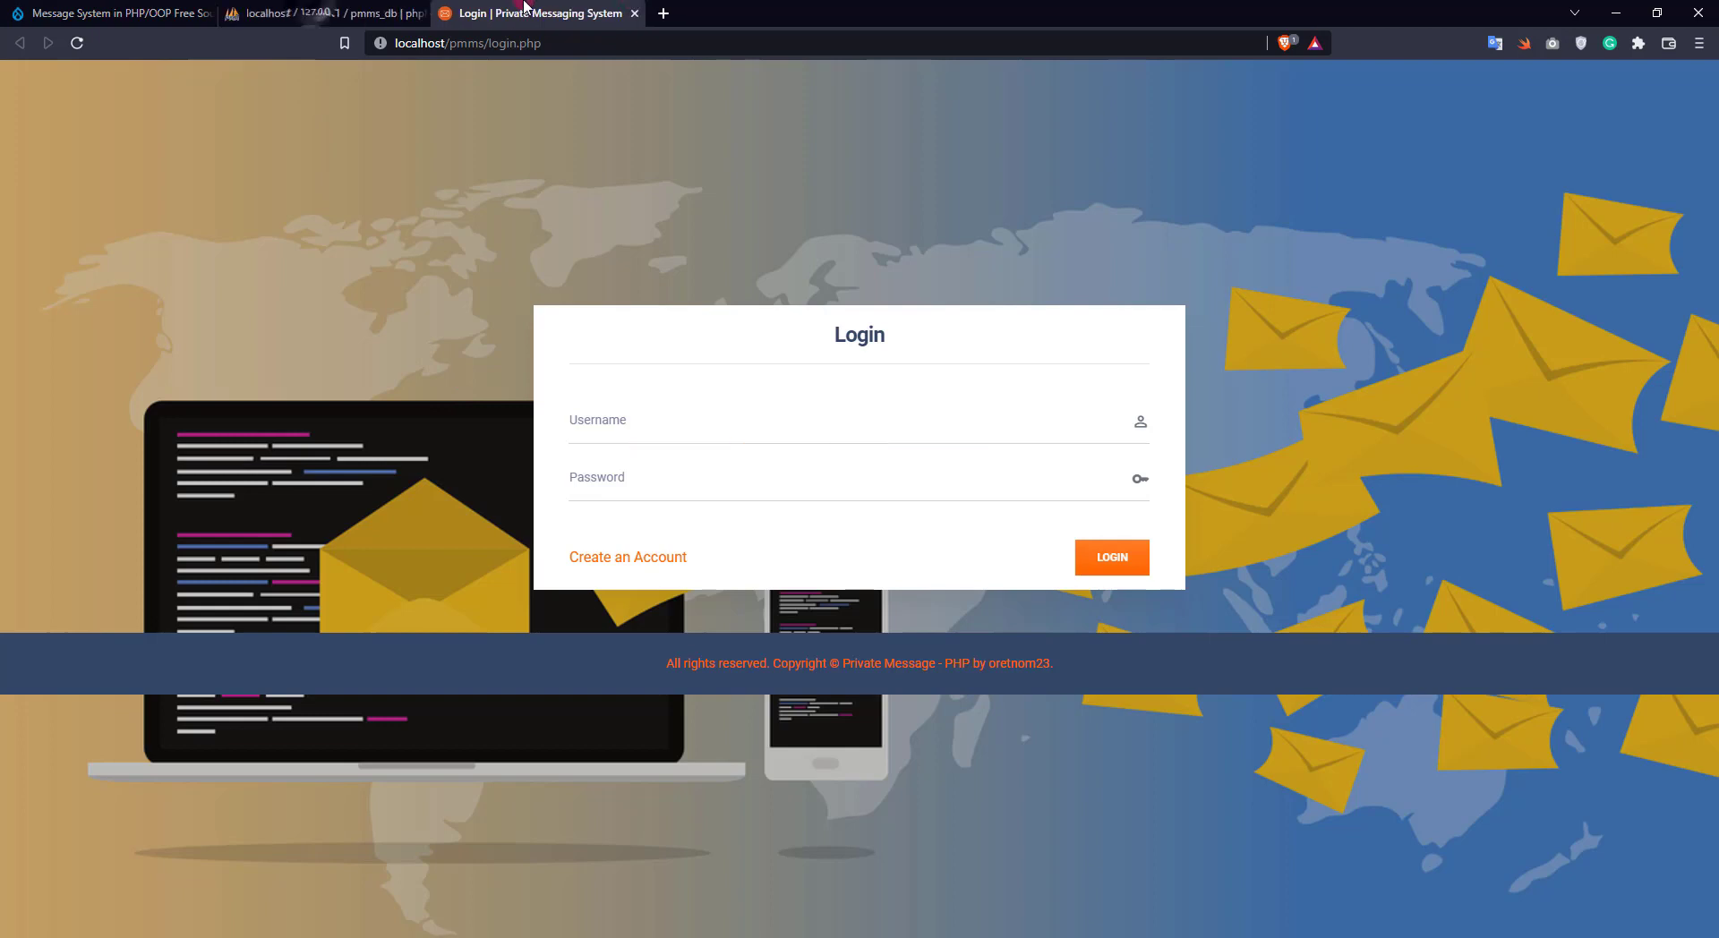
pyautogui.click(577, 394)
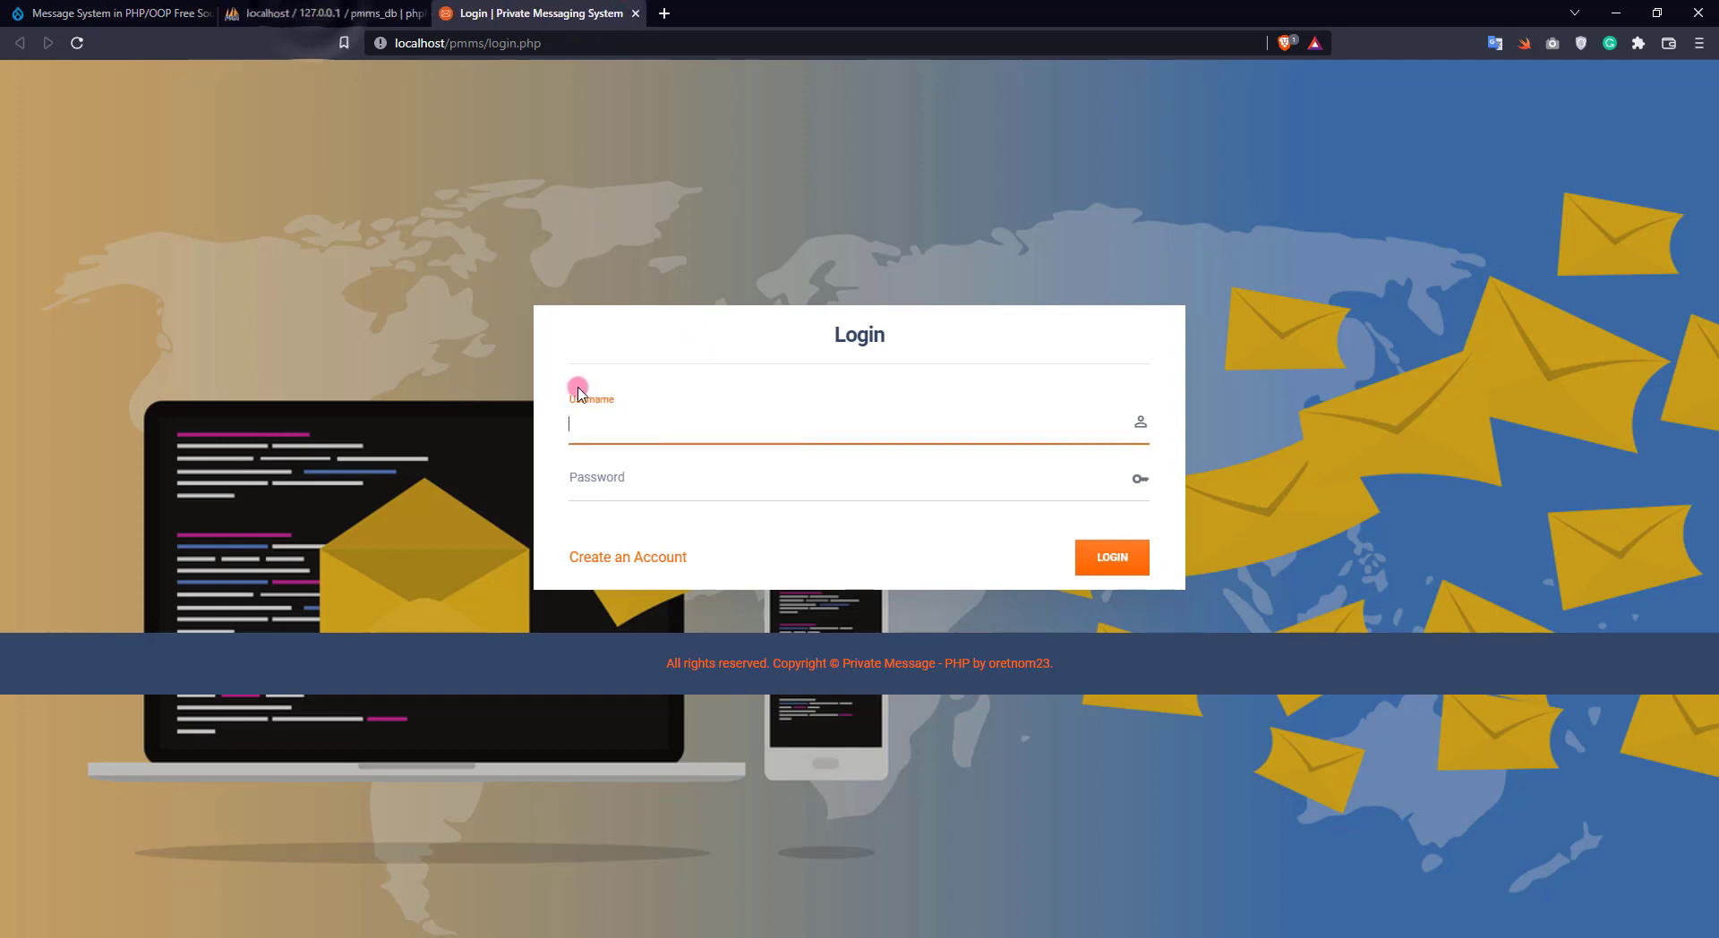
pyautogui.click(622, 557)
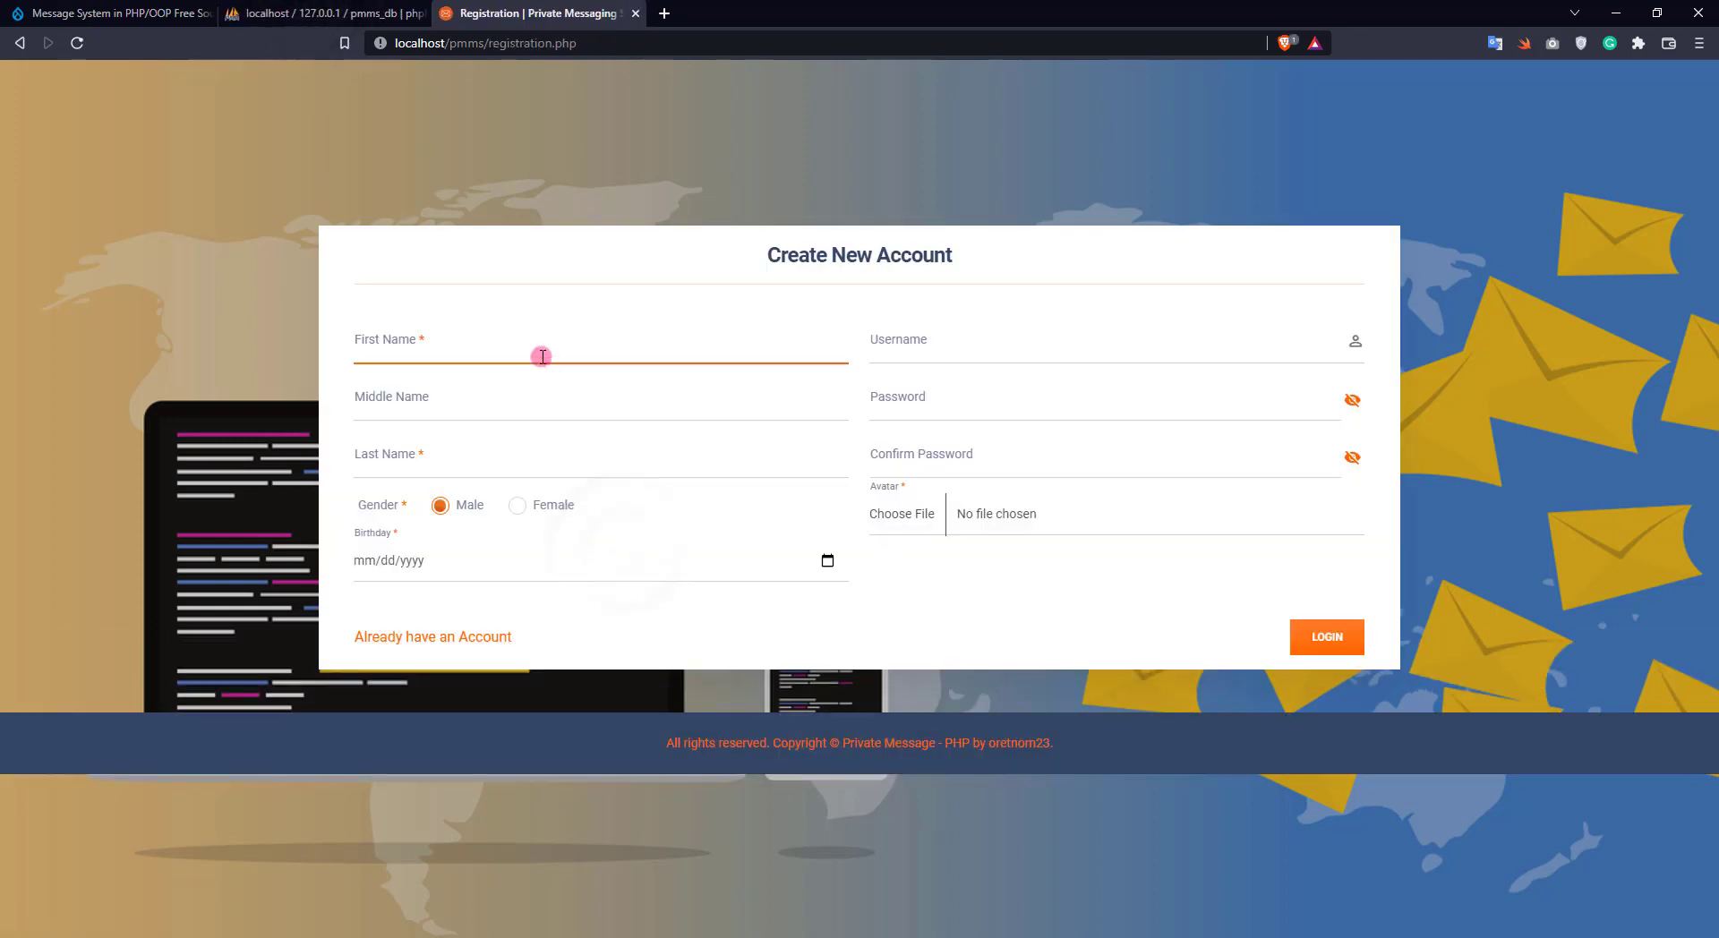
# Enter the user's first and last name, keep Male gender, and fill in the birthday
pyautogui.write('John')
pyautogui.press('Tab')
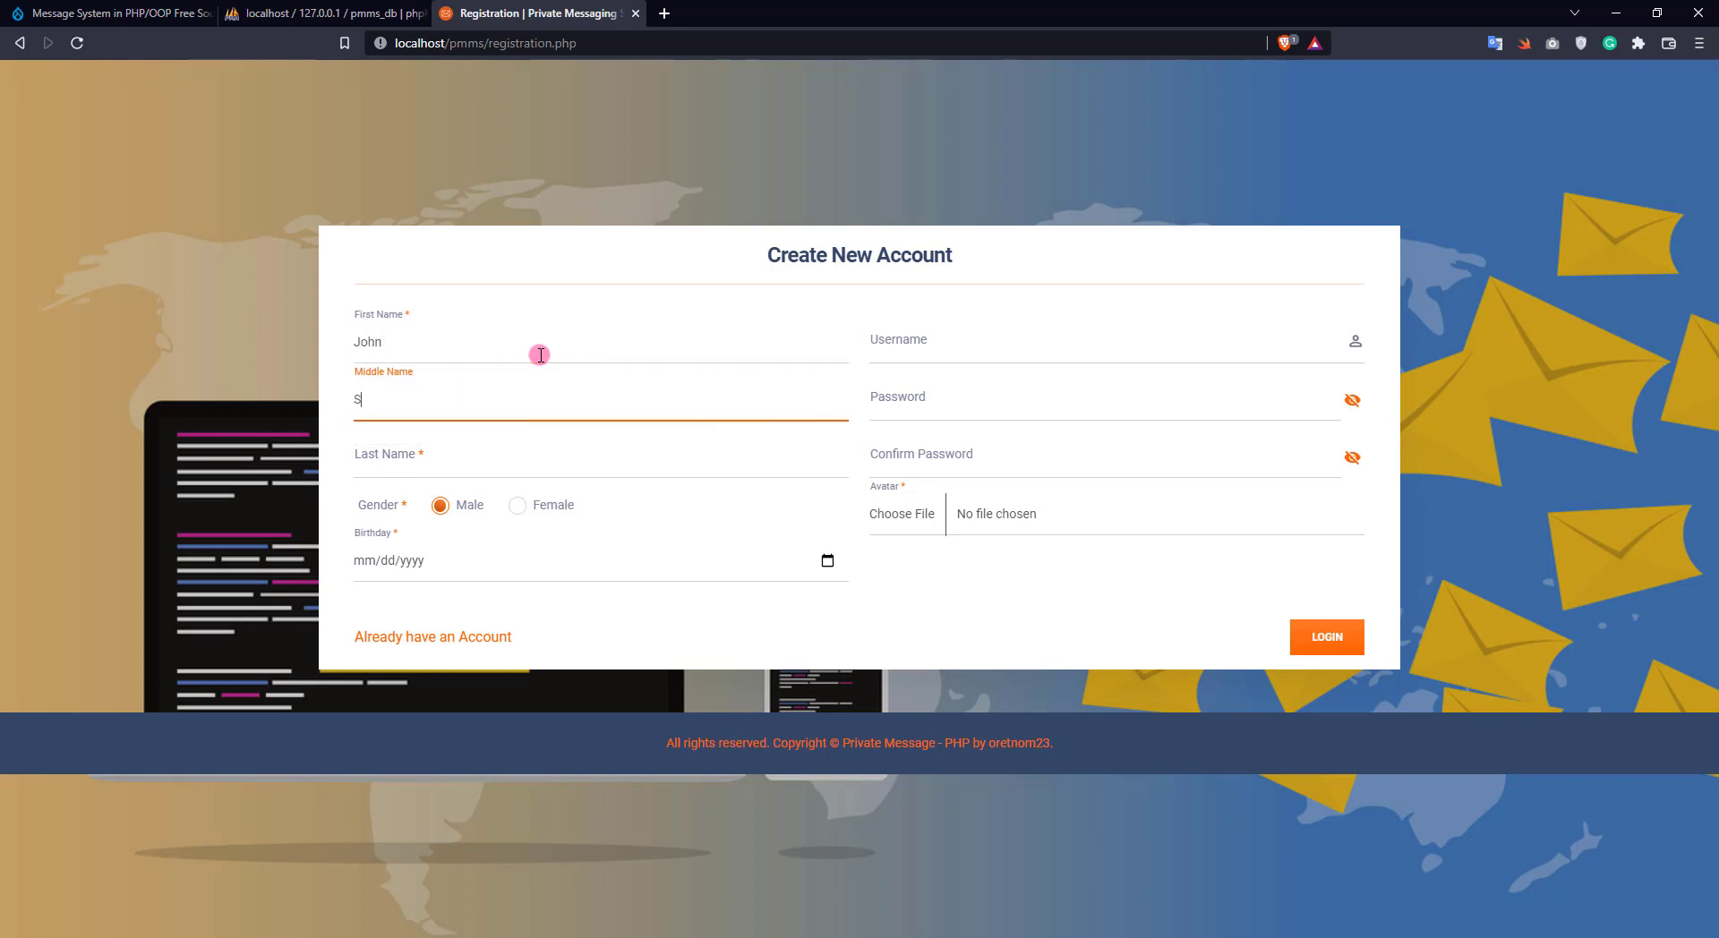
pyautogui.press('Tab')
pyautogui.write('Smith')
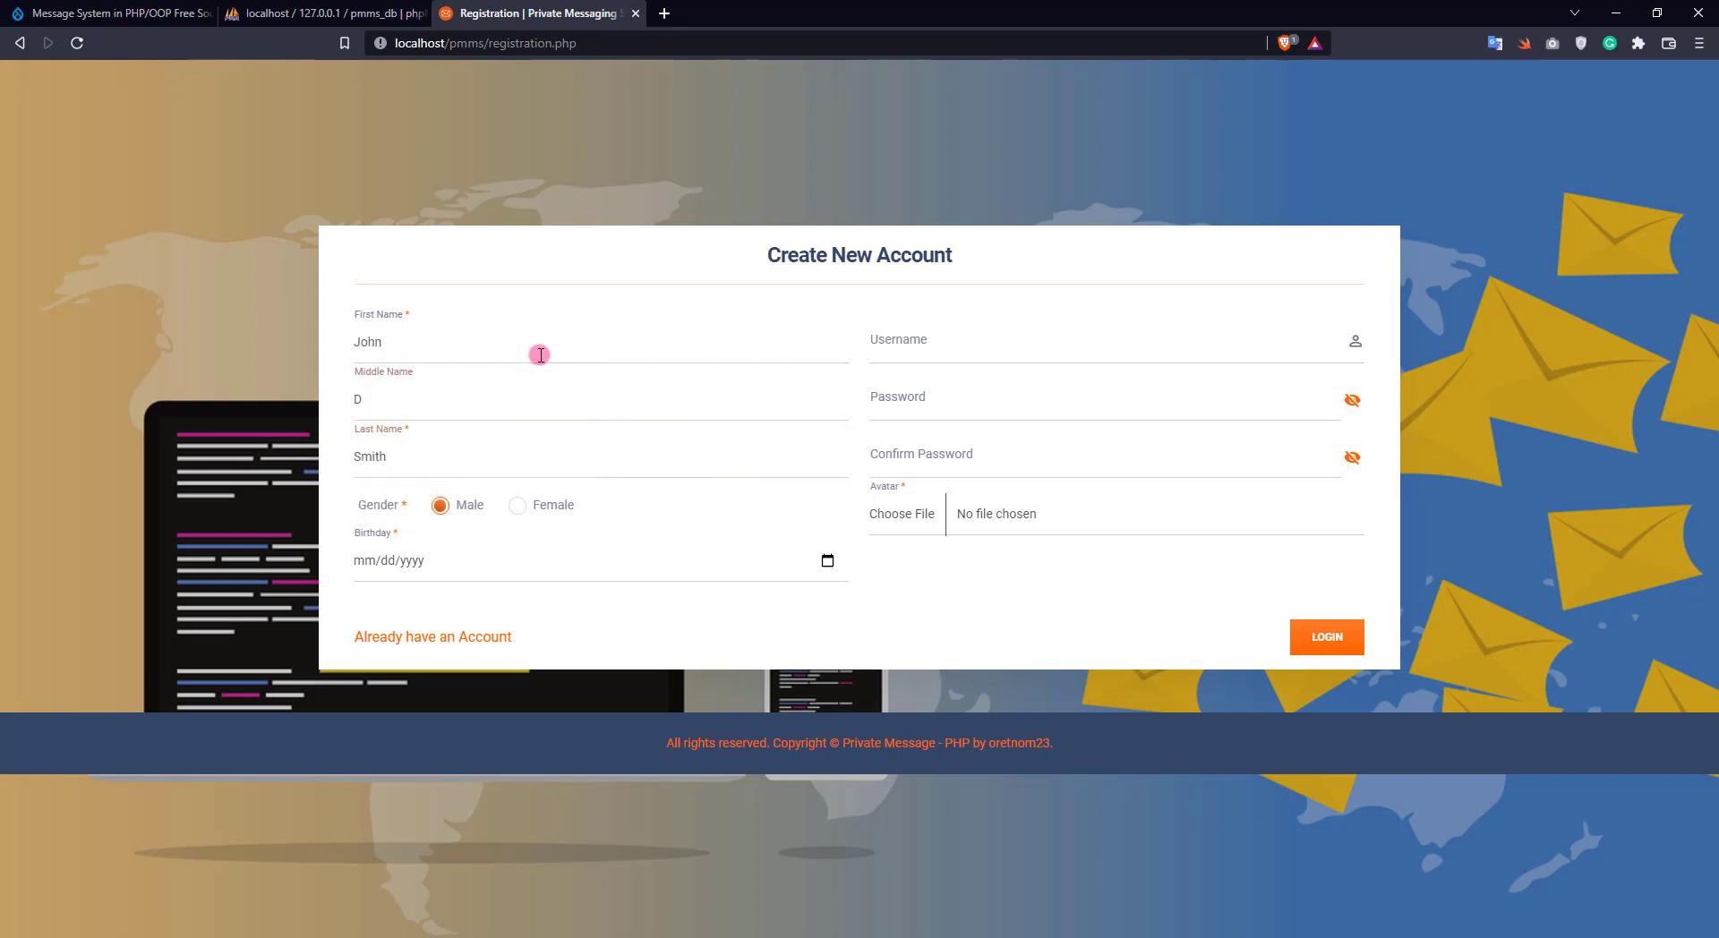
pyautogui.click(448, 505)
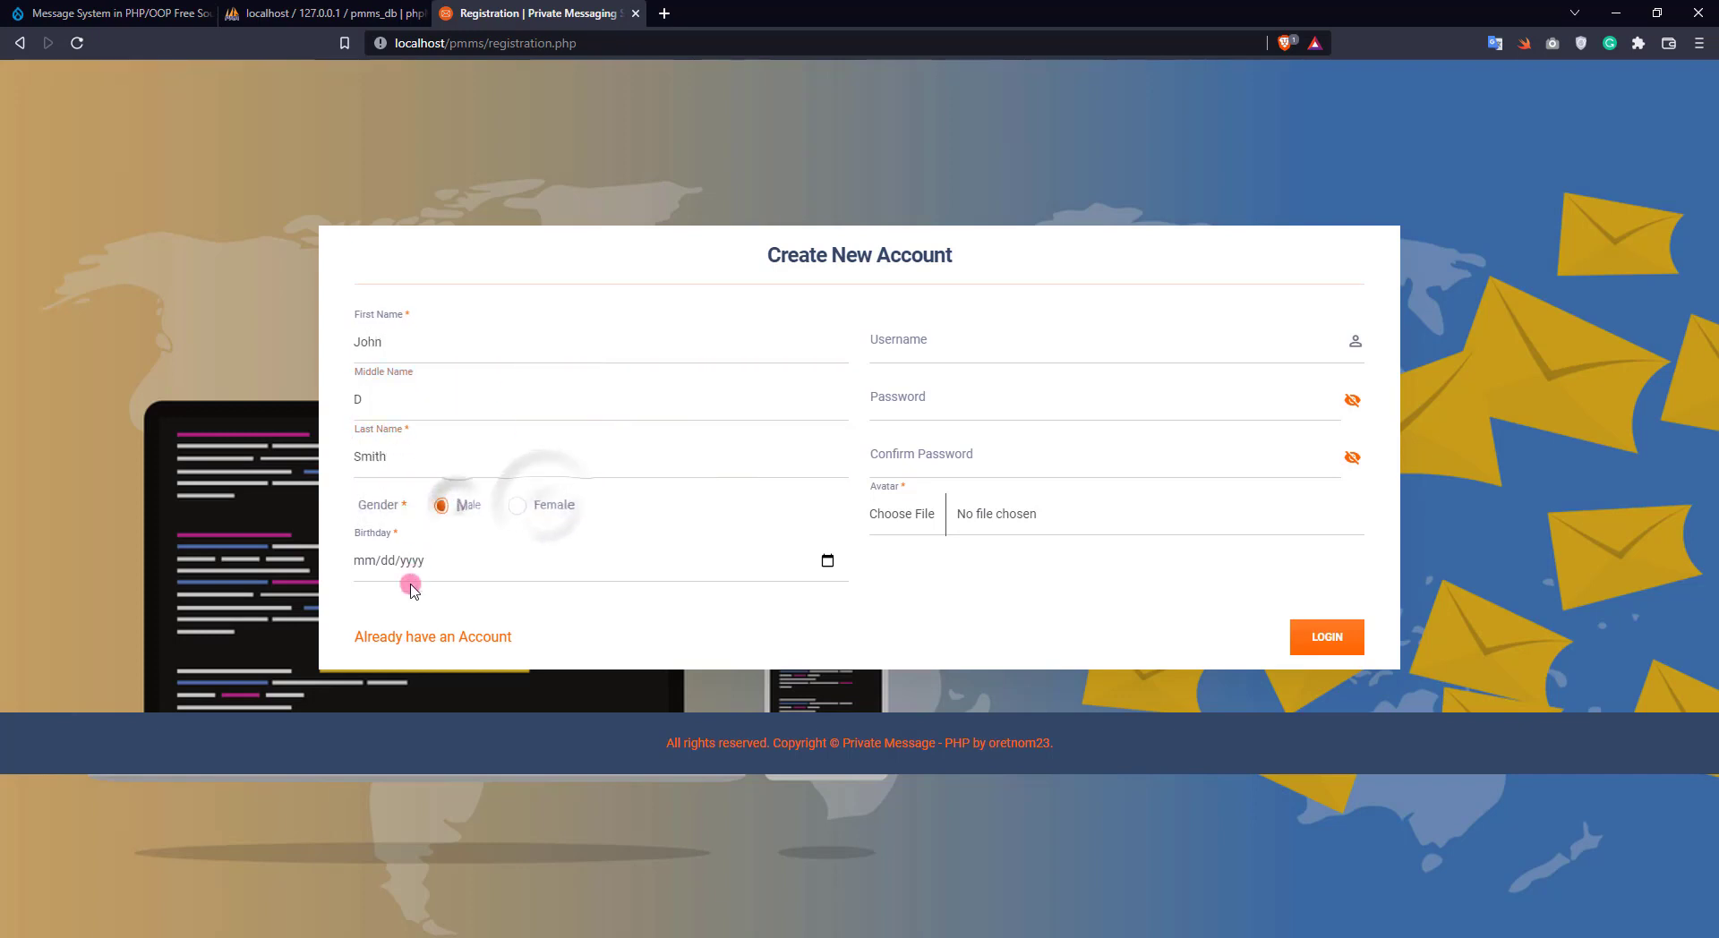
pyautogui.click(363, 564)
pyautogui.write('0623')
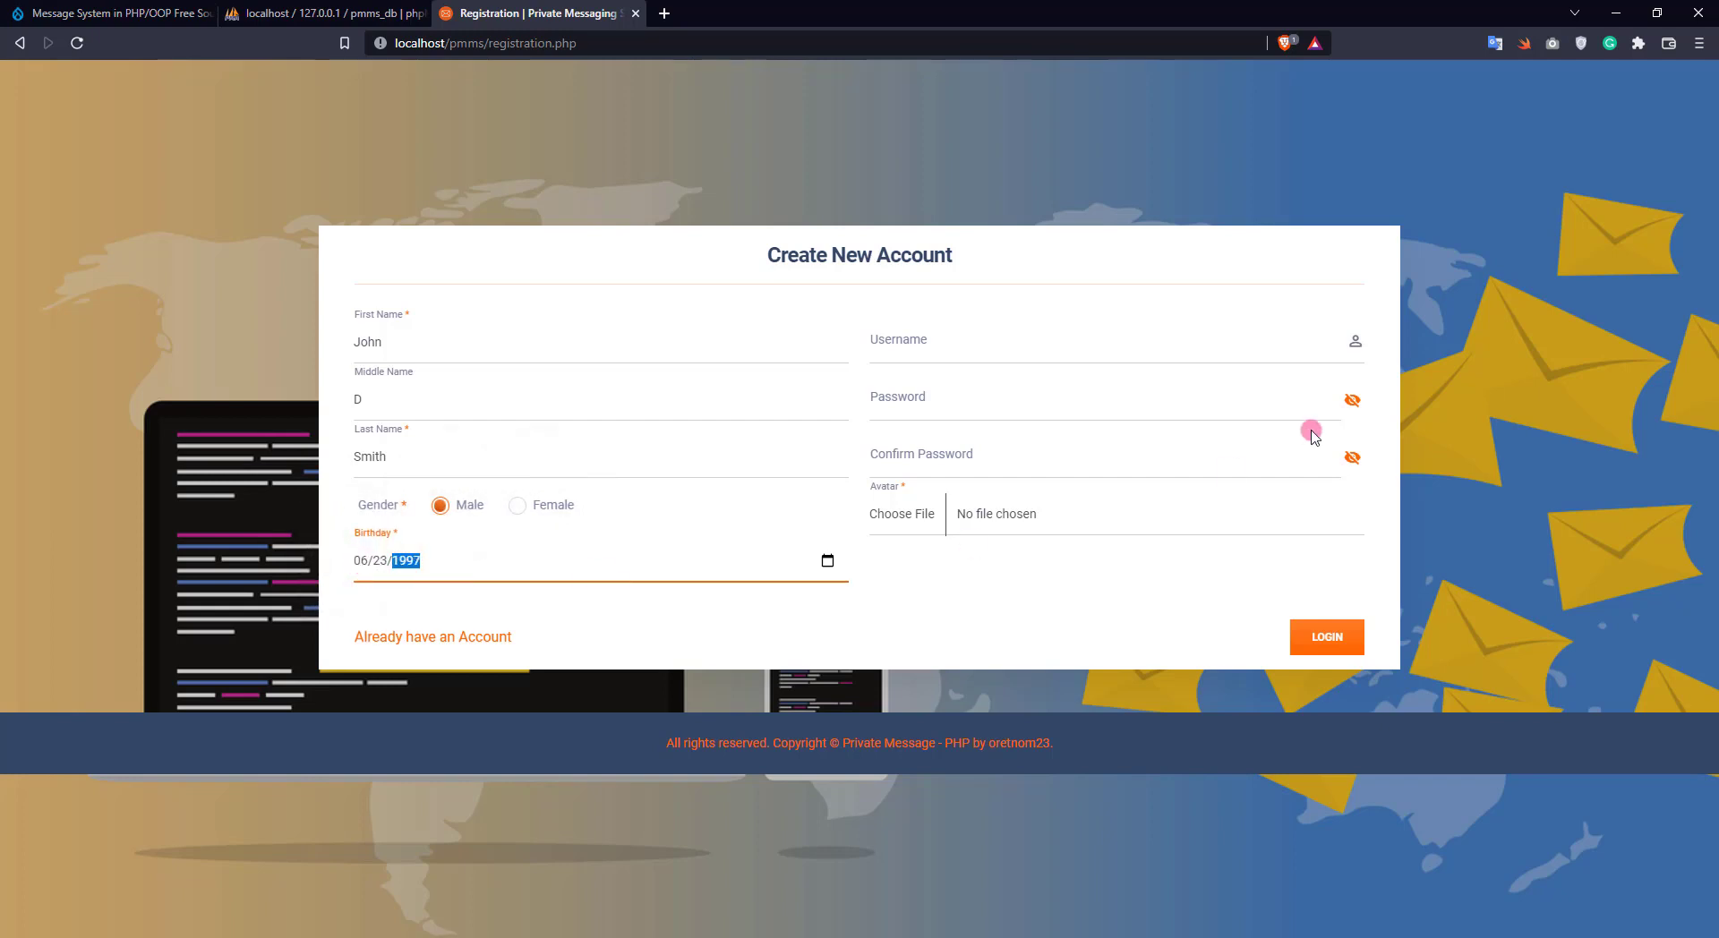
# Fill the username from the saved suggestion and enter the account password
pyautogui.click(958, 349)
pyautogui.click(931, 384)
pyautogui.click(942, 401)
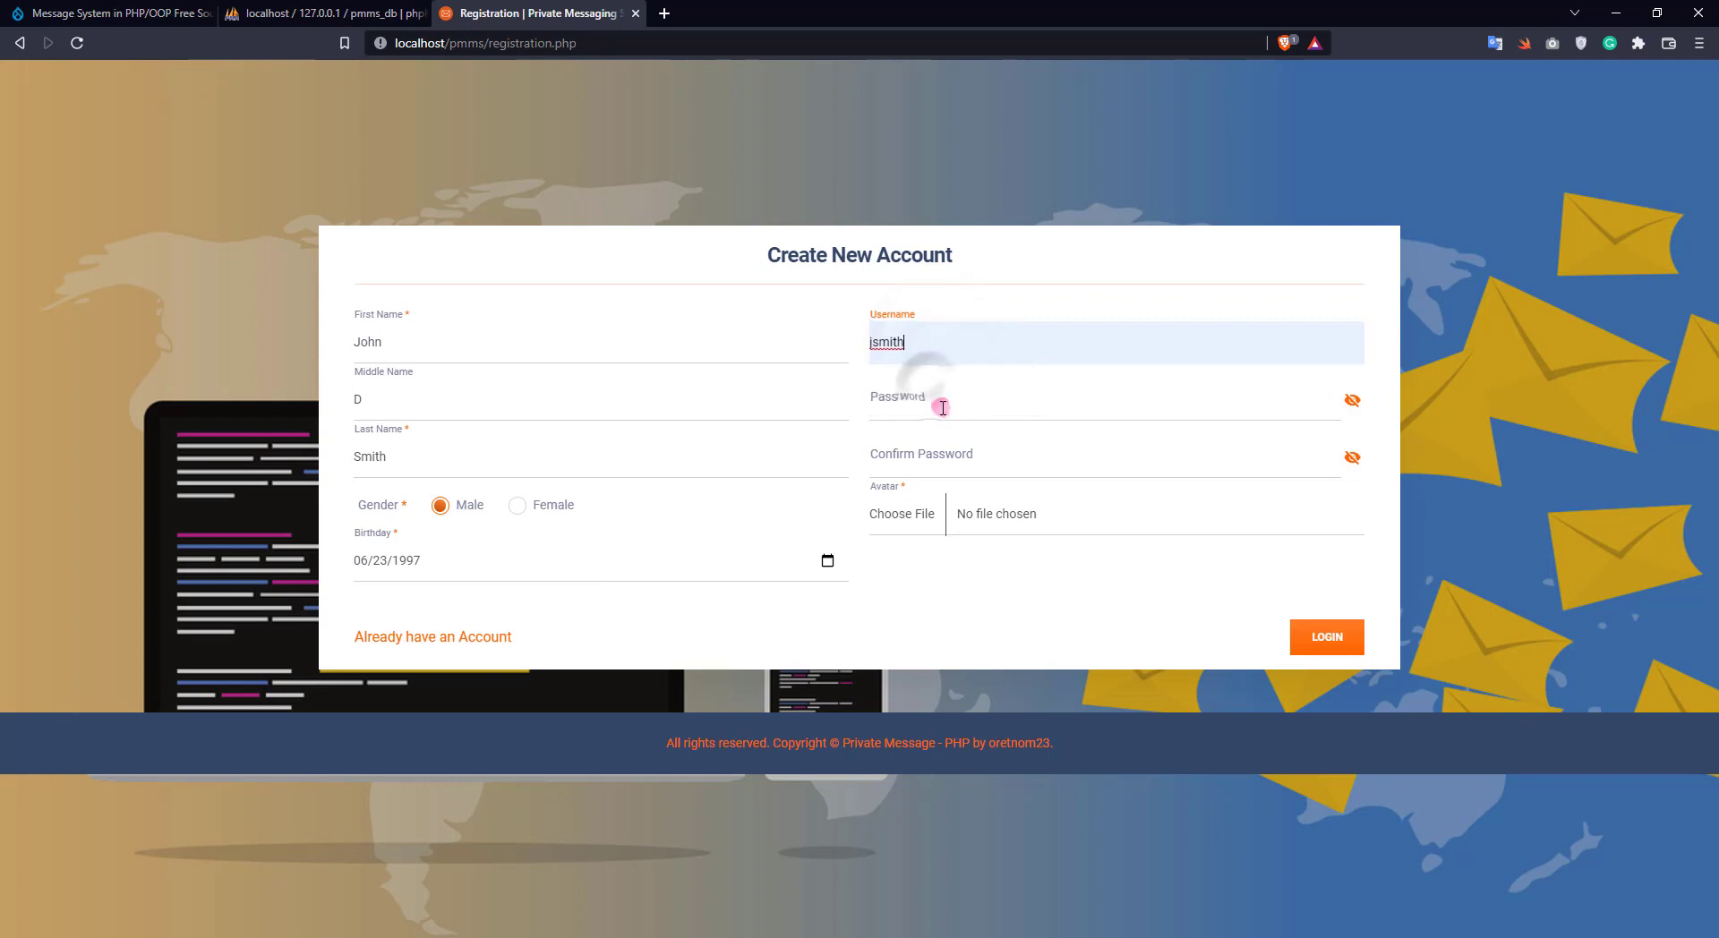
pyautogui.write('12345')
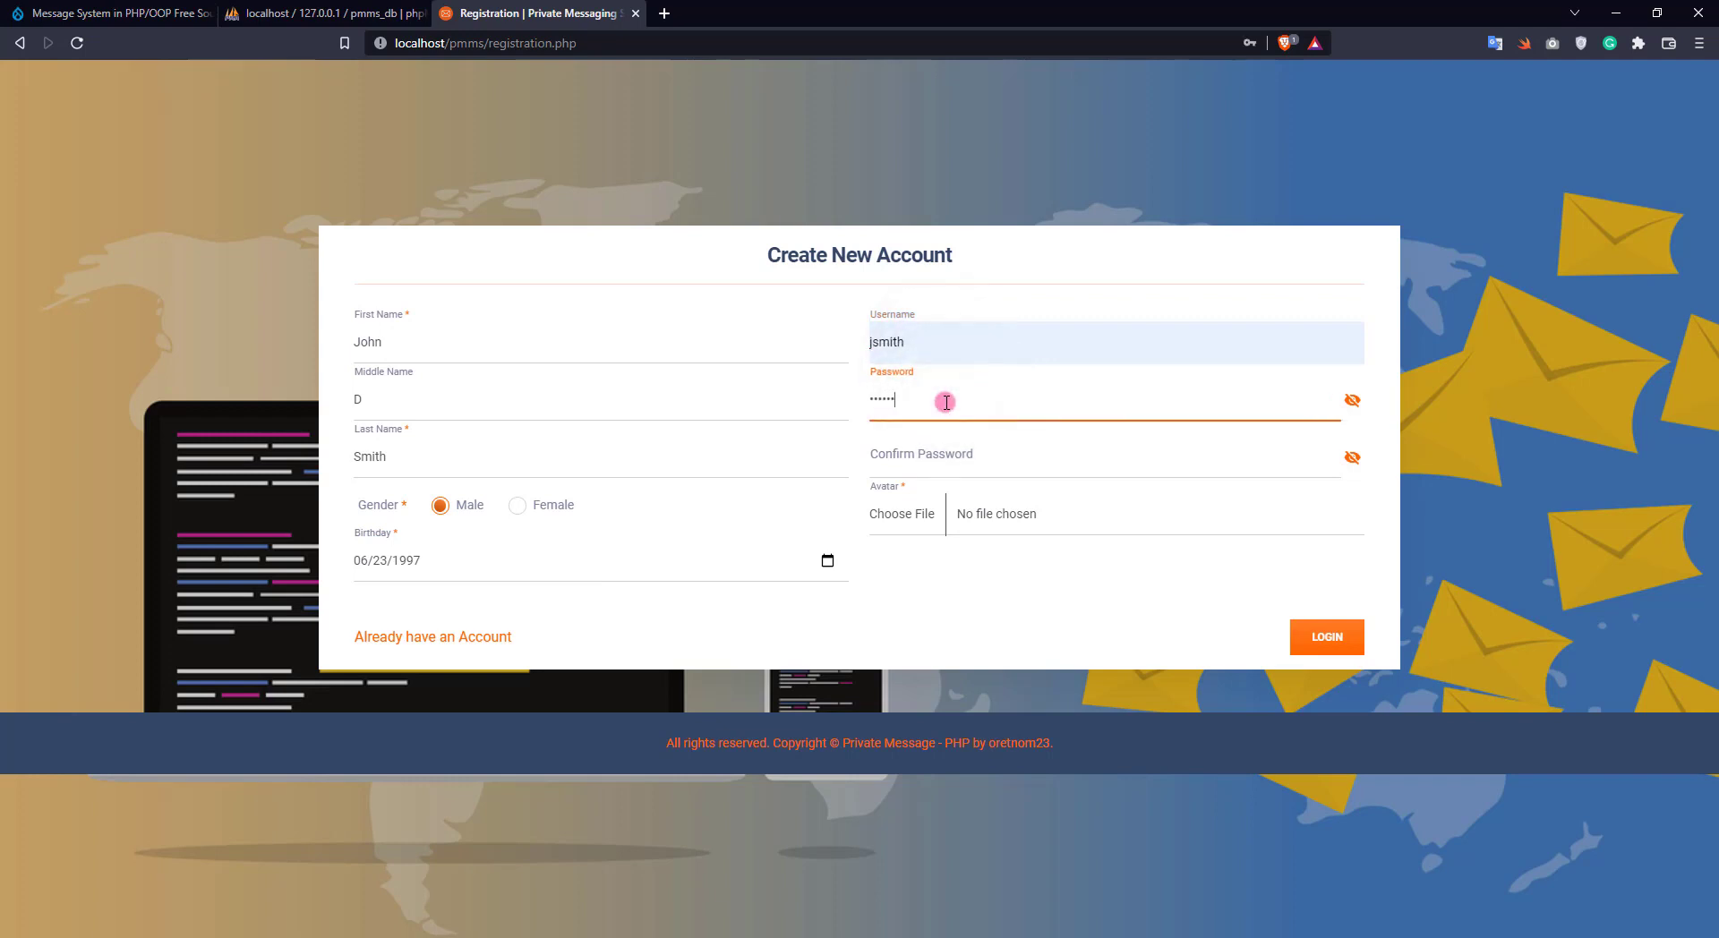
pyautogui.press('Tab')
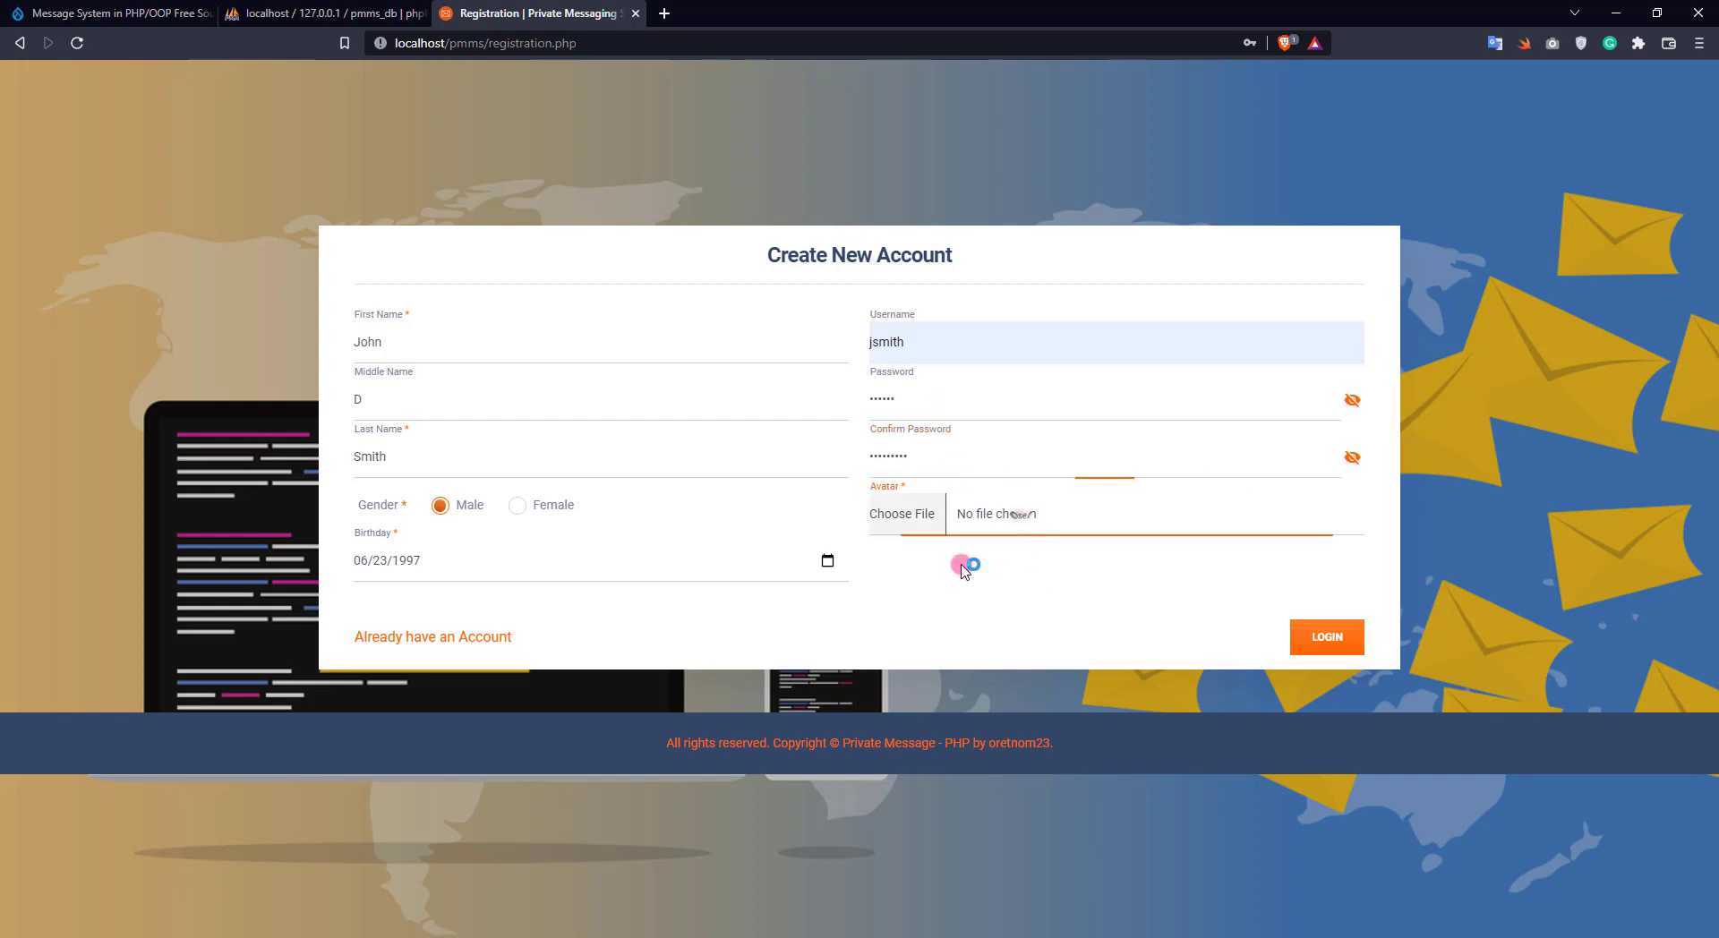
# Attach avatar5.png from the sample images folder as the avatar
pyautogui.click(931, 527)
pyautogui.scroll(4, 110, 222)
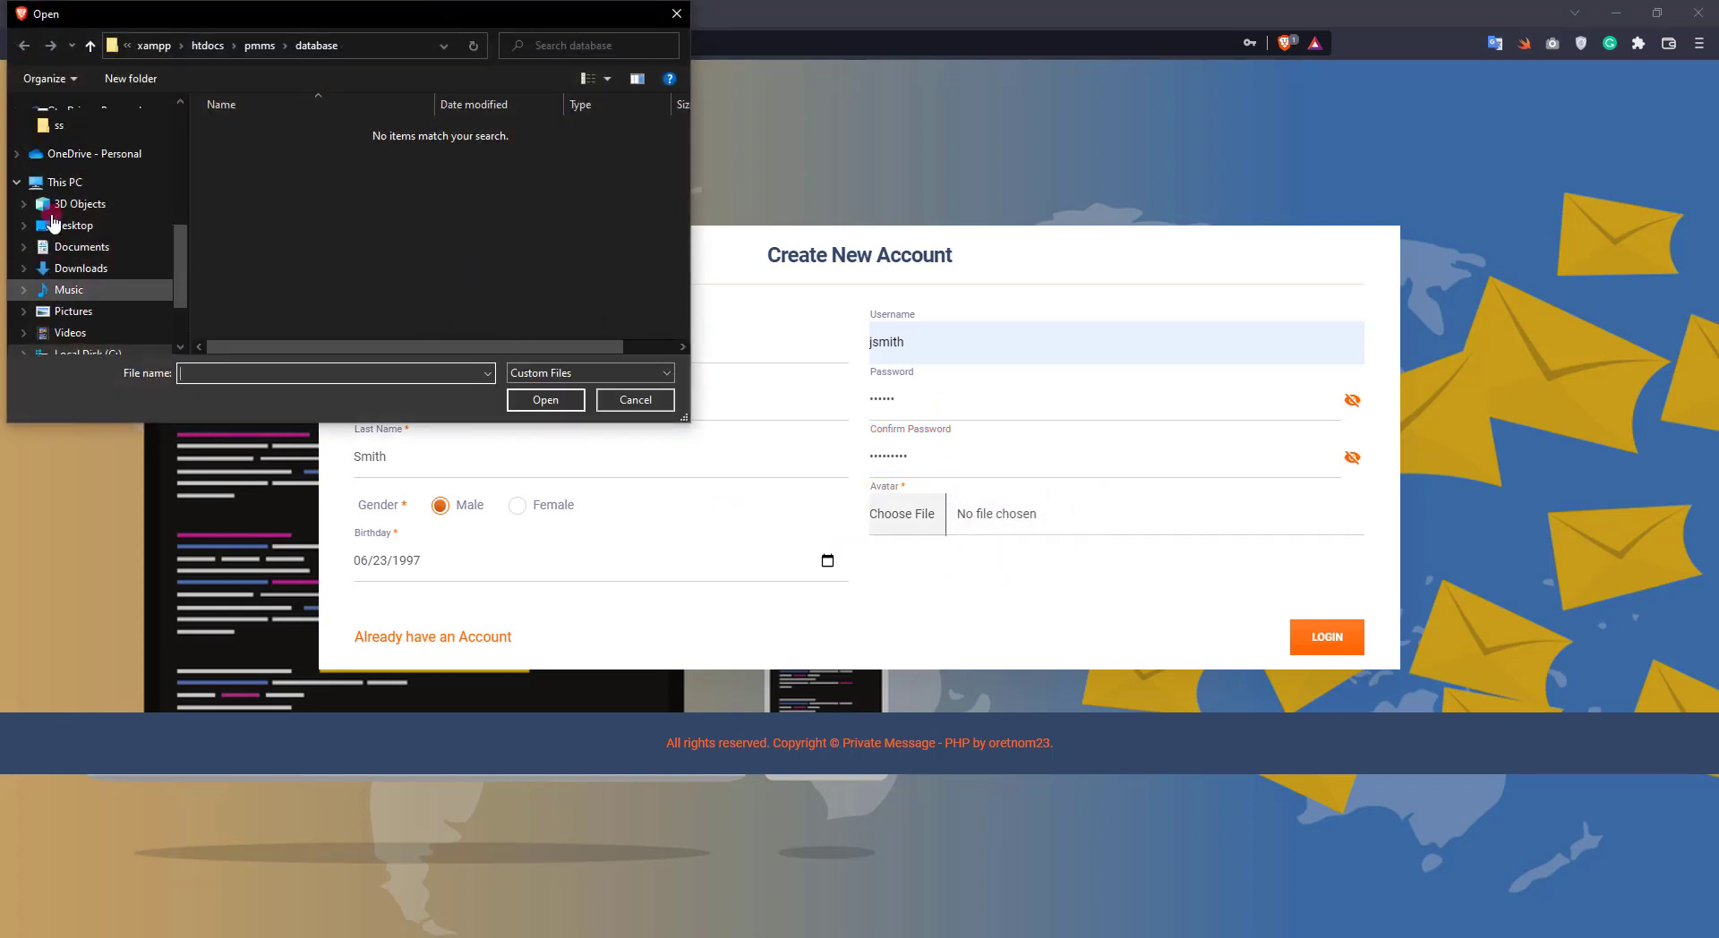
pyautogui.scroll(1, 94, 257)
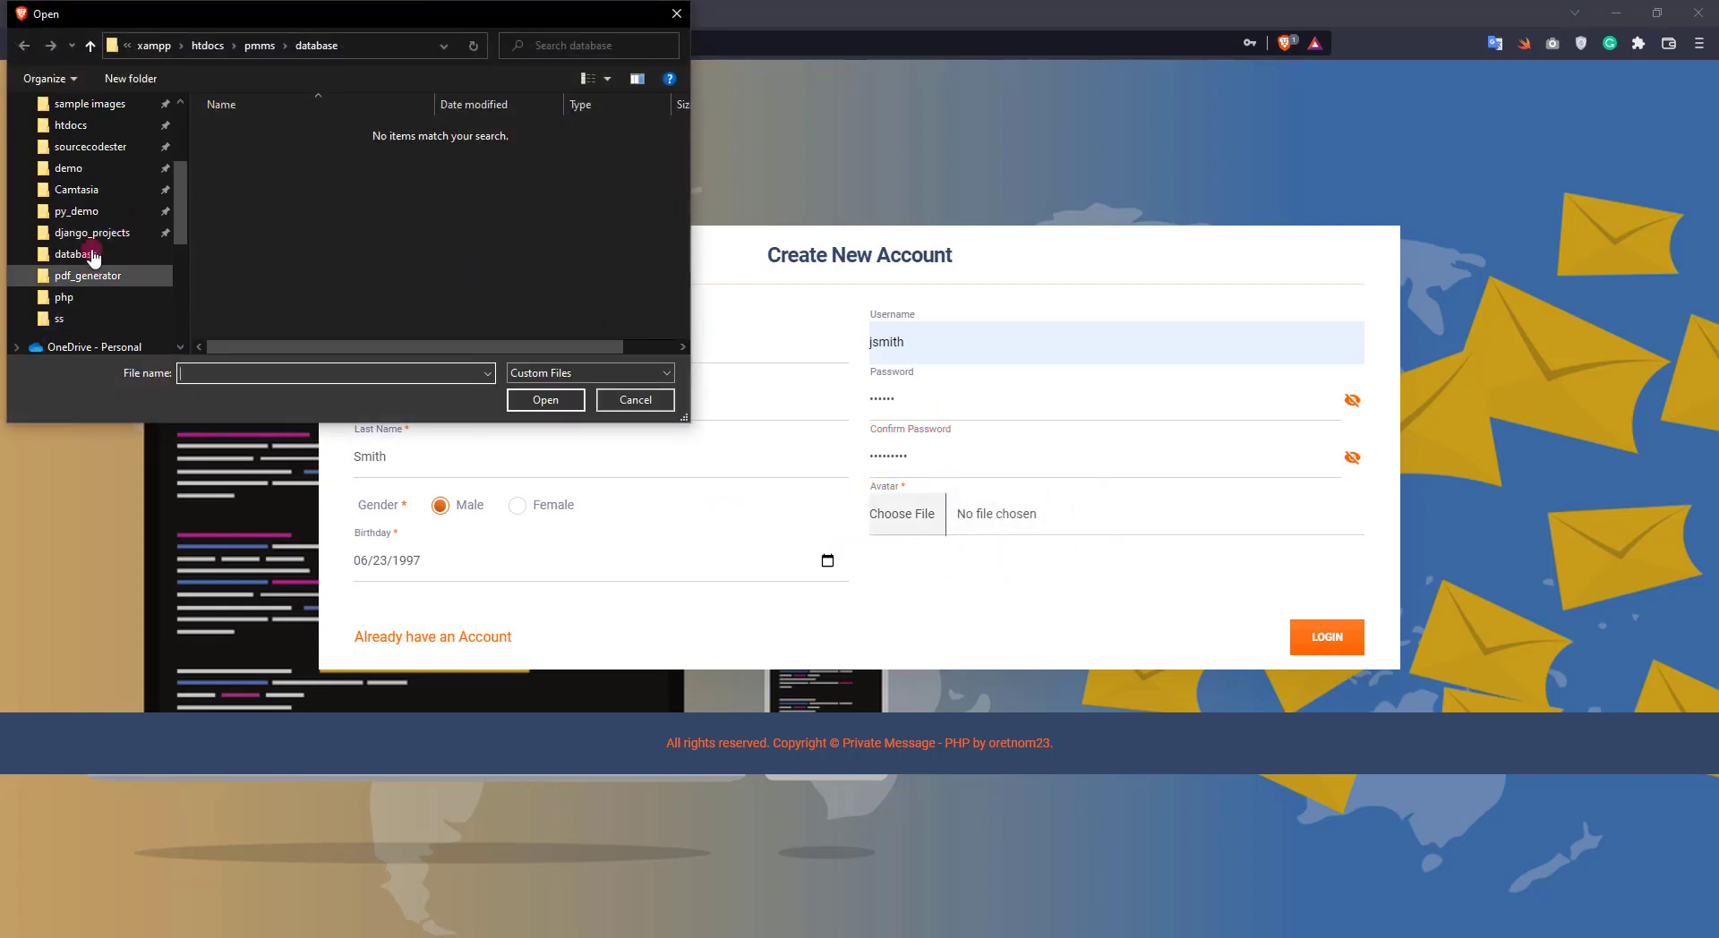
pyautogui.scroll(2, 93, 258)
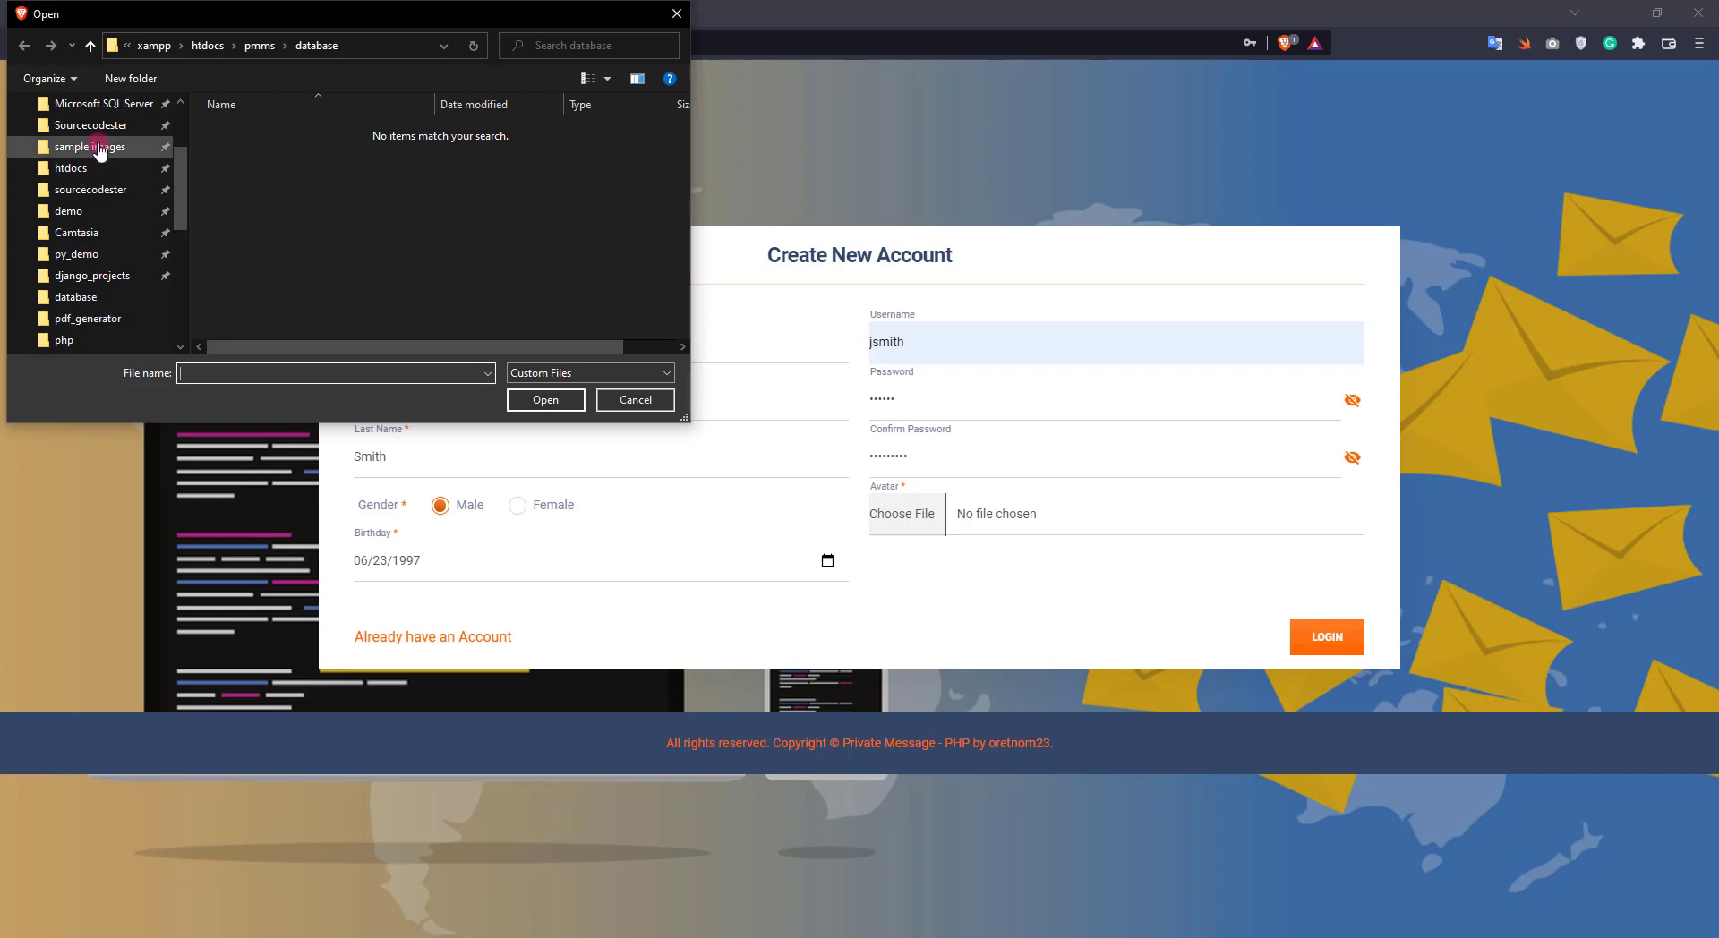
pyautogui.click(89, 147)
pyautogui.scroll(-2, 304, 237)
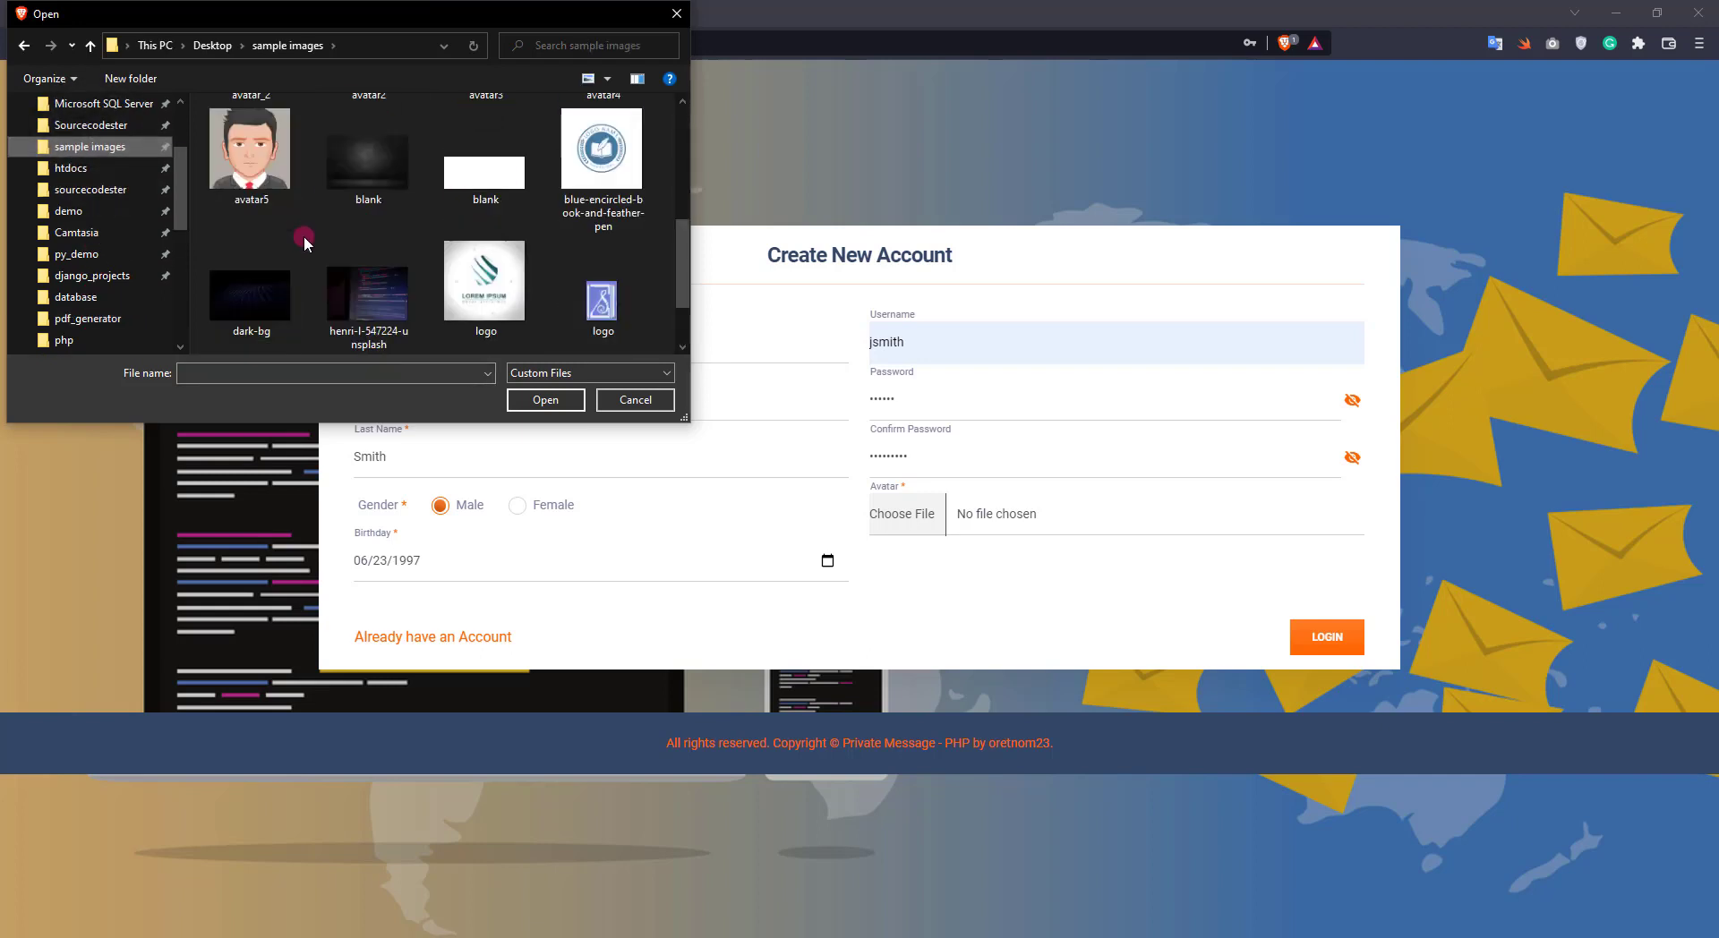
pyautogui.scroll(-2, 250, 322)
pyautogui.doubleClick(252, 295)
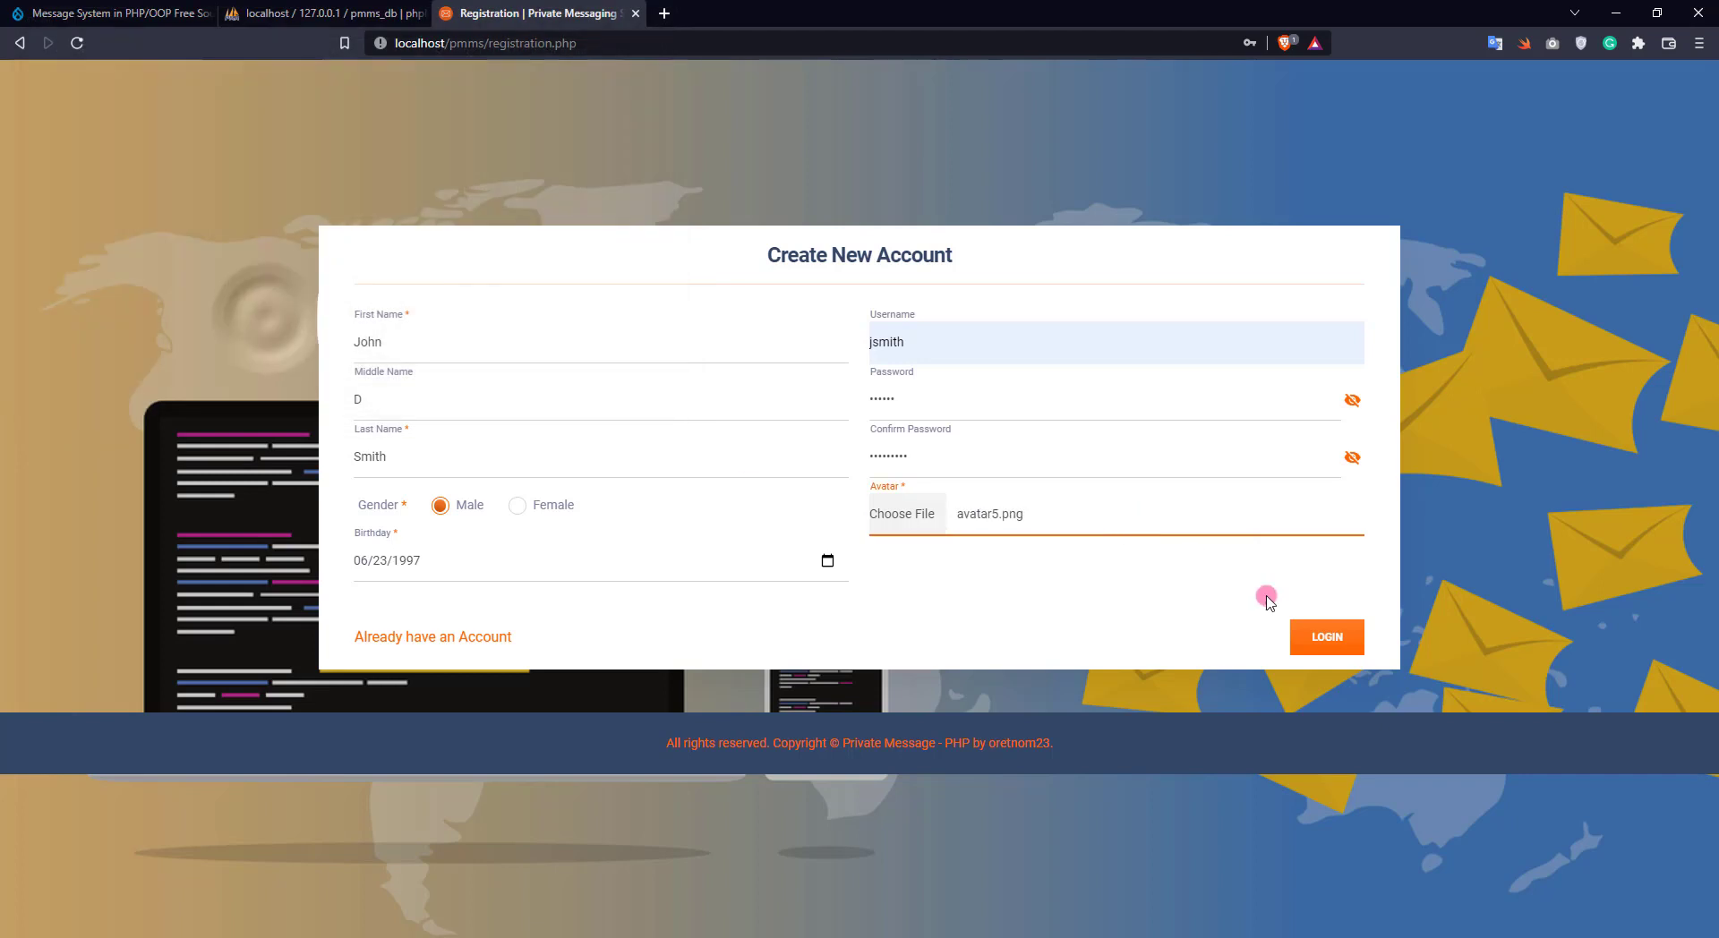
# Reveal both passwords, fix the mismatched Password field, and resubmit the registration
pyautogui.click(1308, 641)
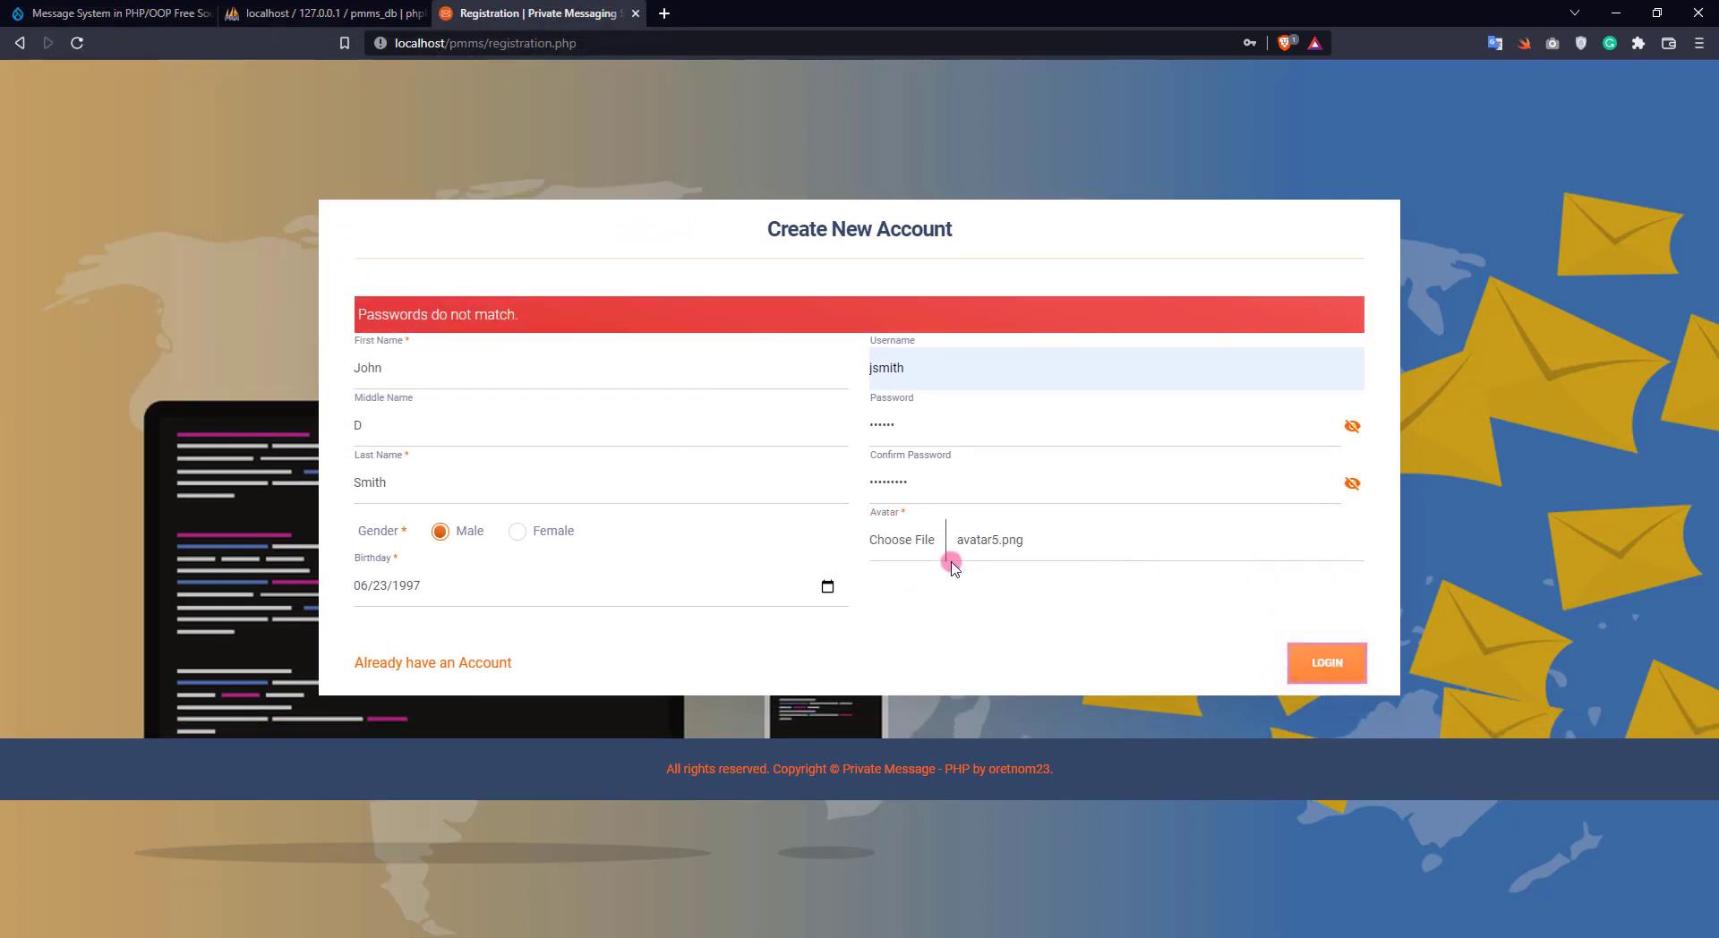
pyautogui.click(1348, 427)
pyautogui.click(1352, 483)
pyautogui.click(992, 418)
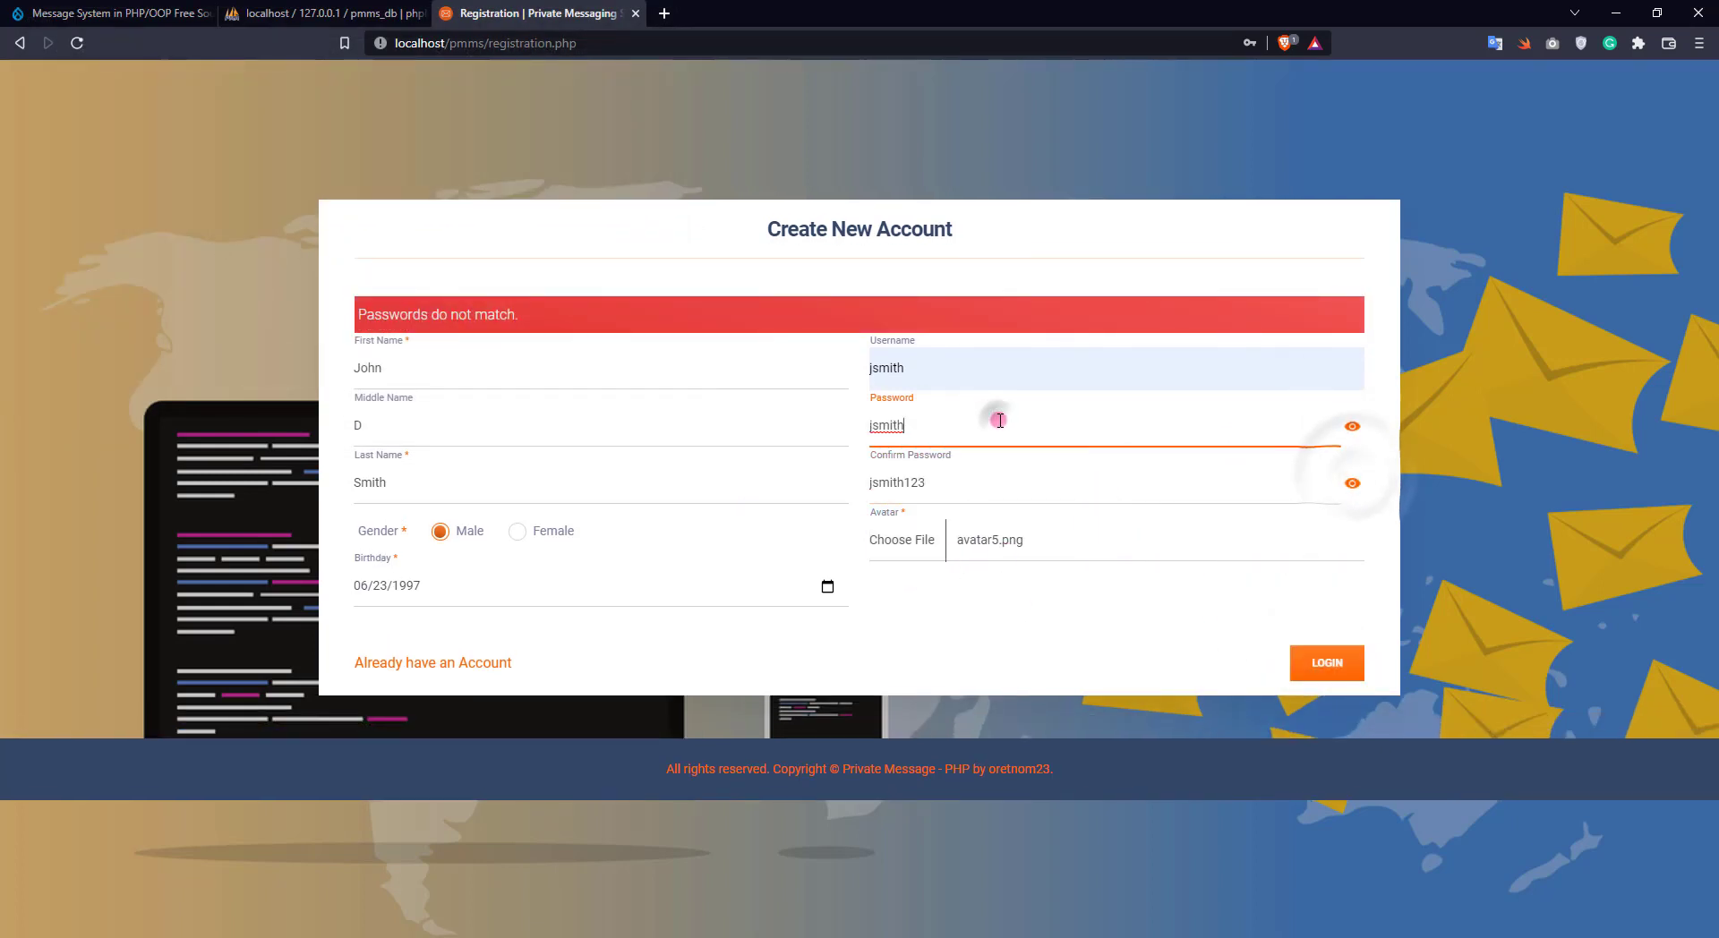
pyautogui.write('123')
pyautogui.click(1306, 663)
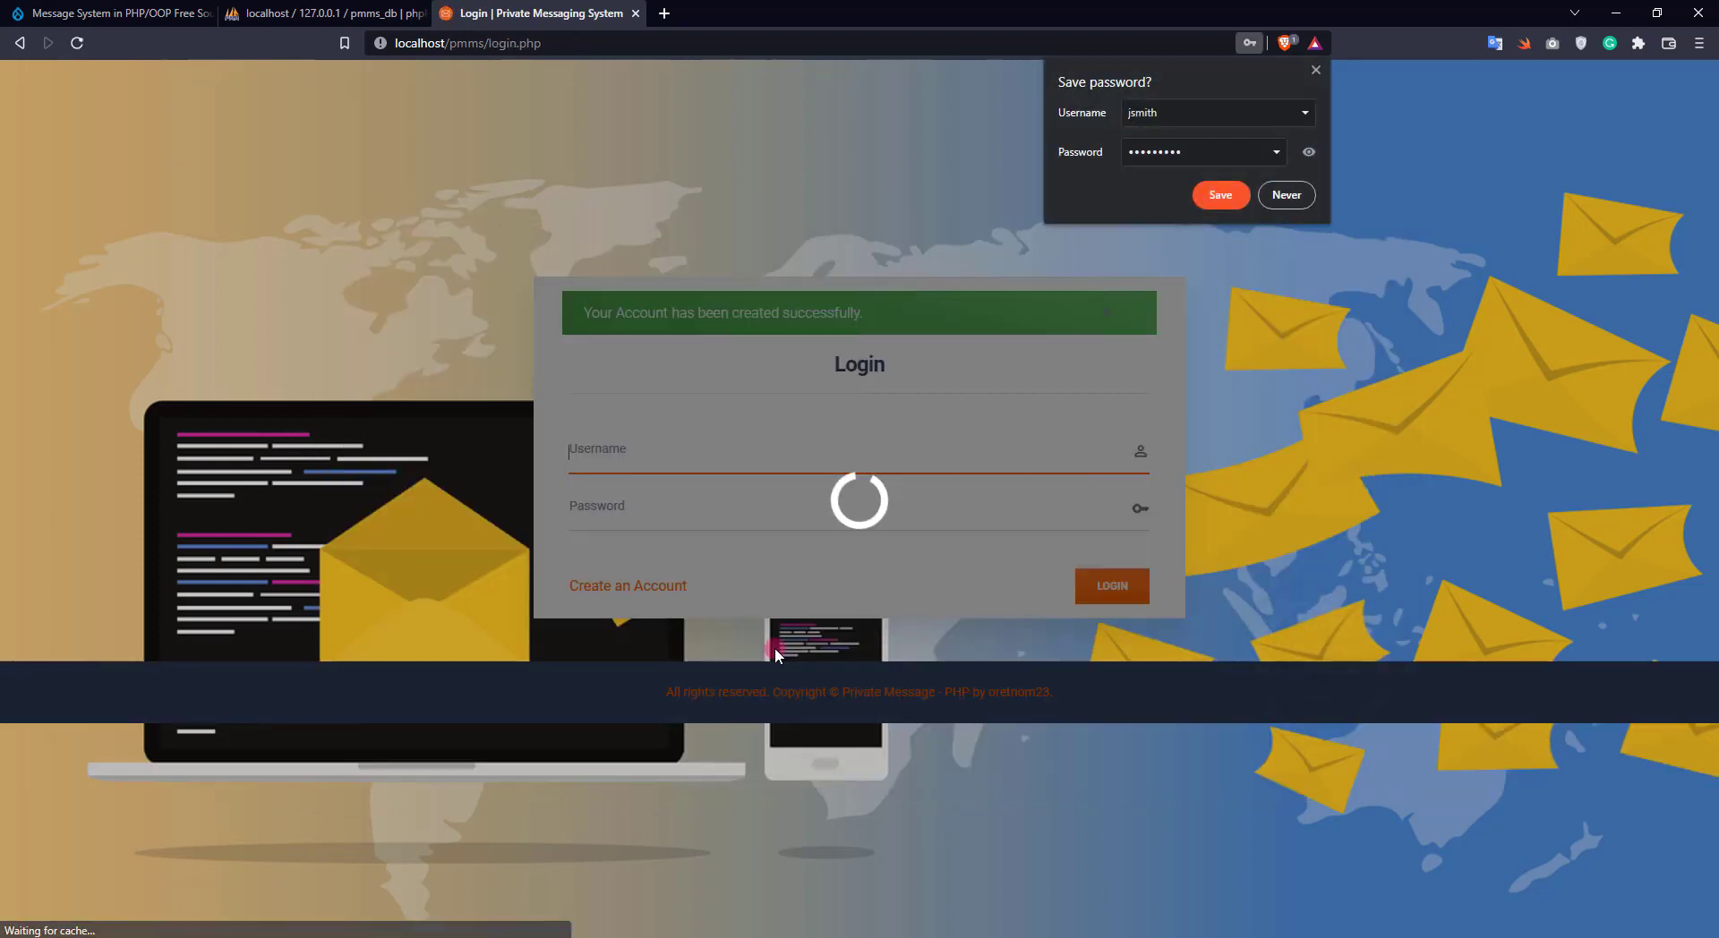
# Log in as jsmith with the saved username and the account password, dismissing the save-password prompt
pyautogui.click(656, 461)
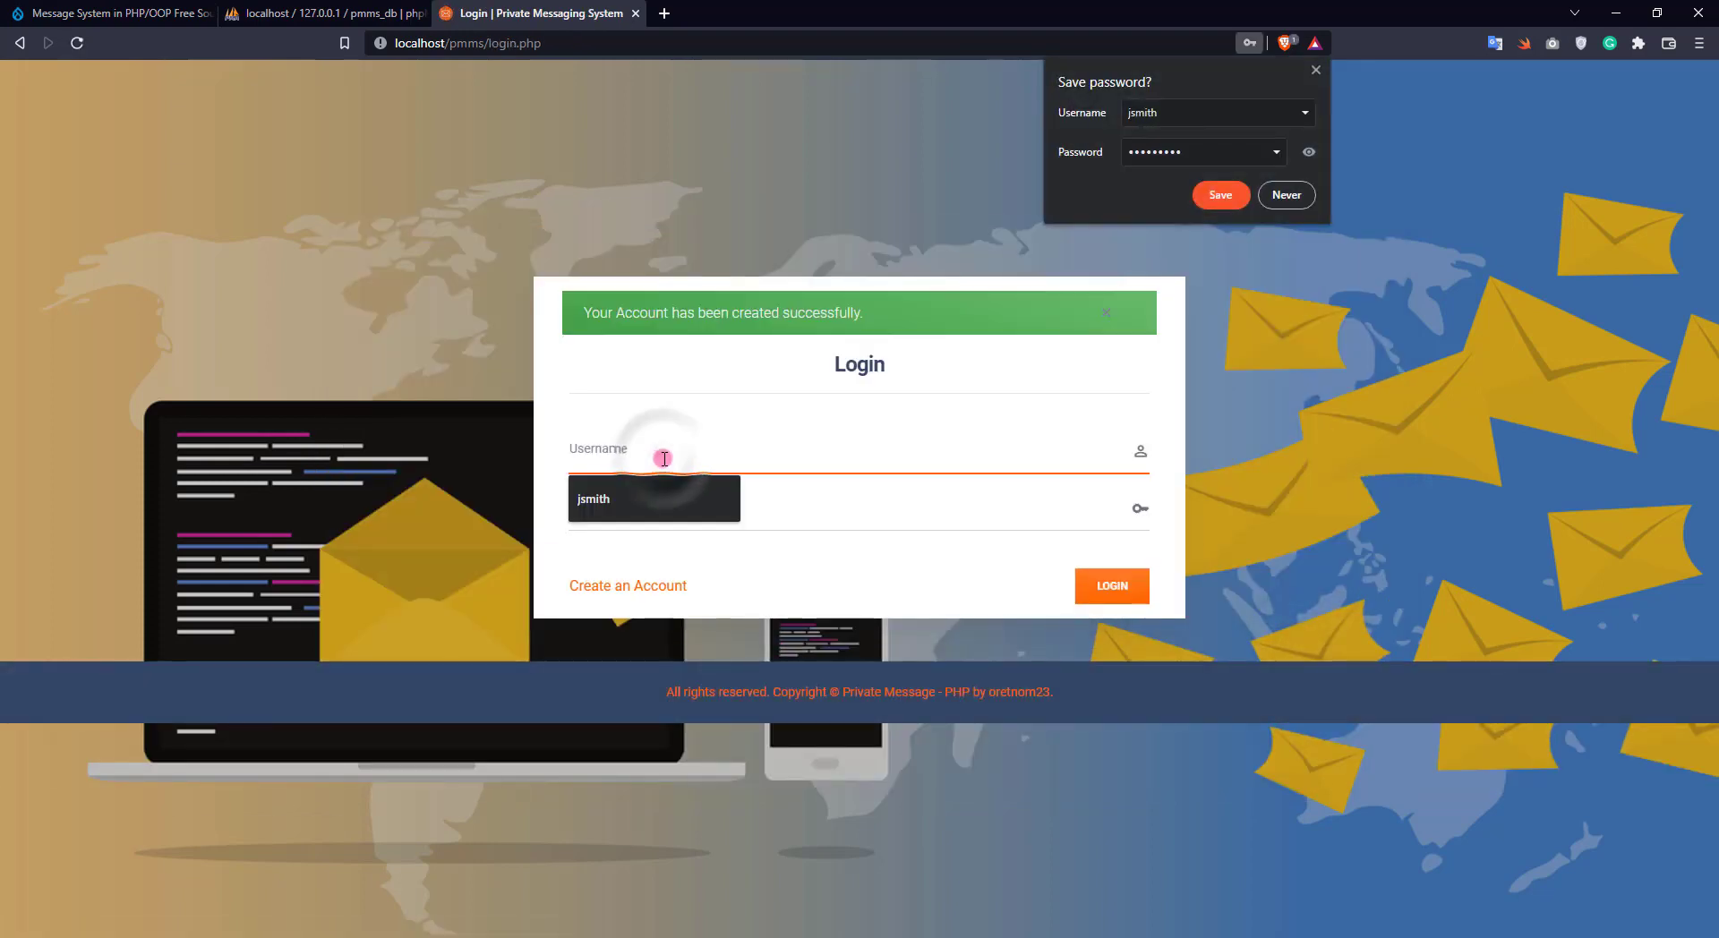
pyautogui.click(645, 495)
pyautogui.click(627, 508)
pyautogui.write('jsmith')
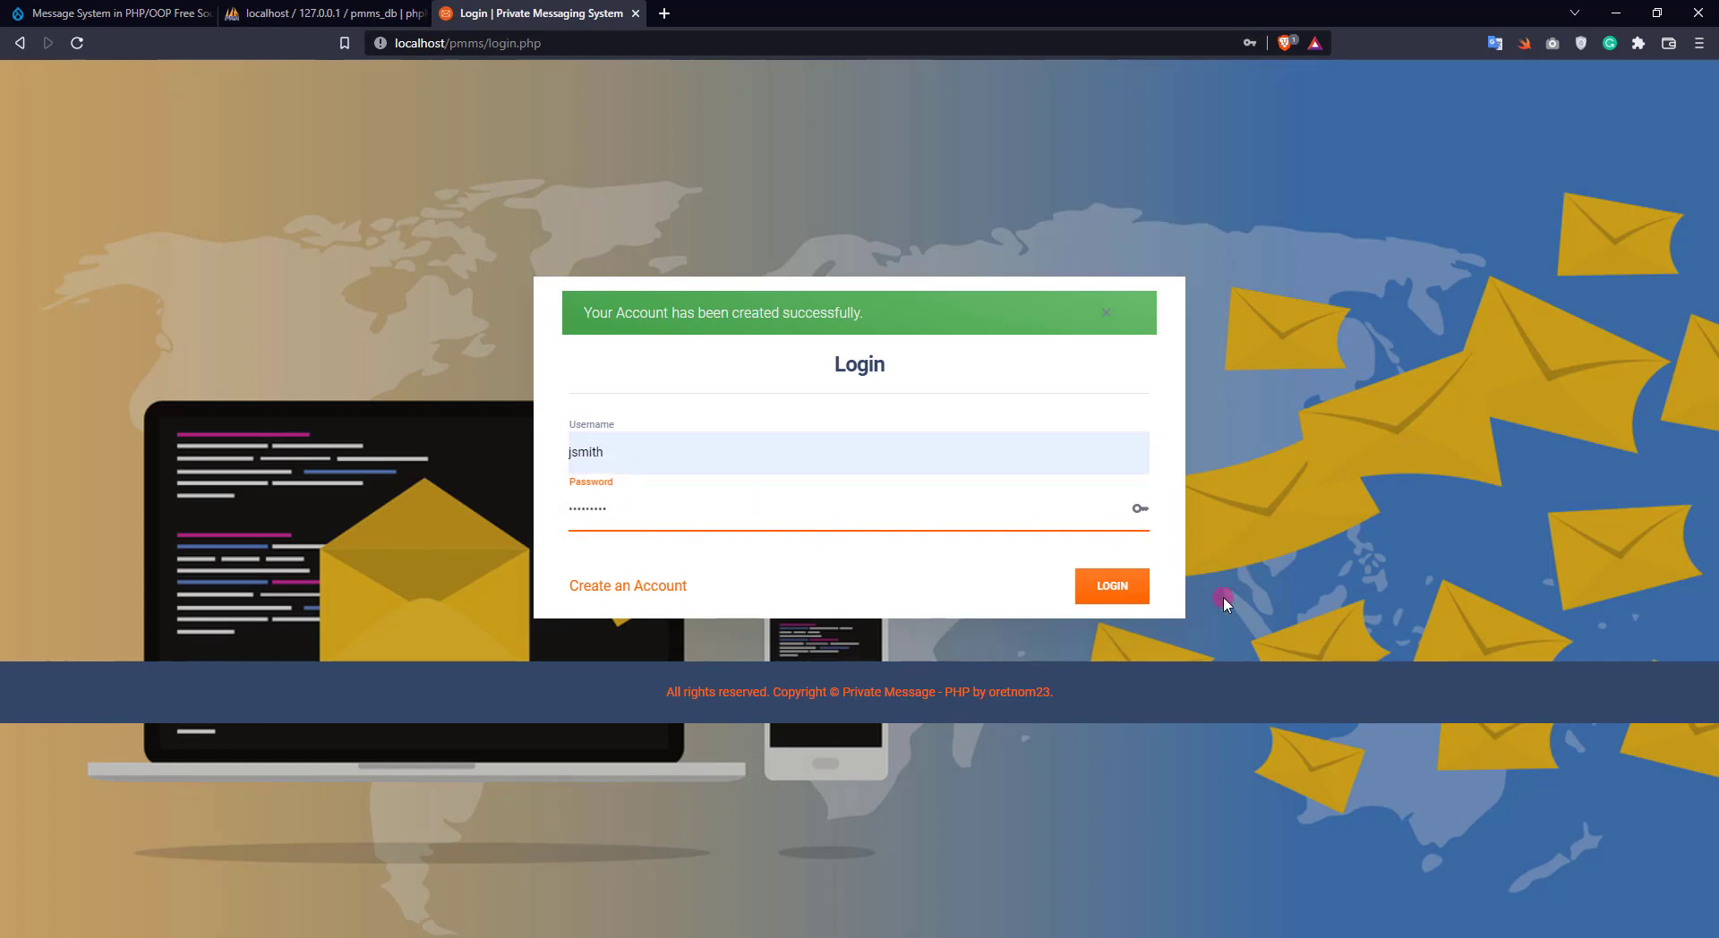
pyautogui.click(1113, 586)
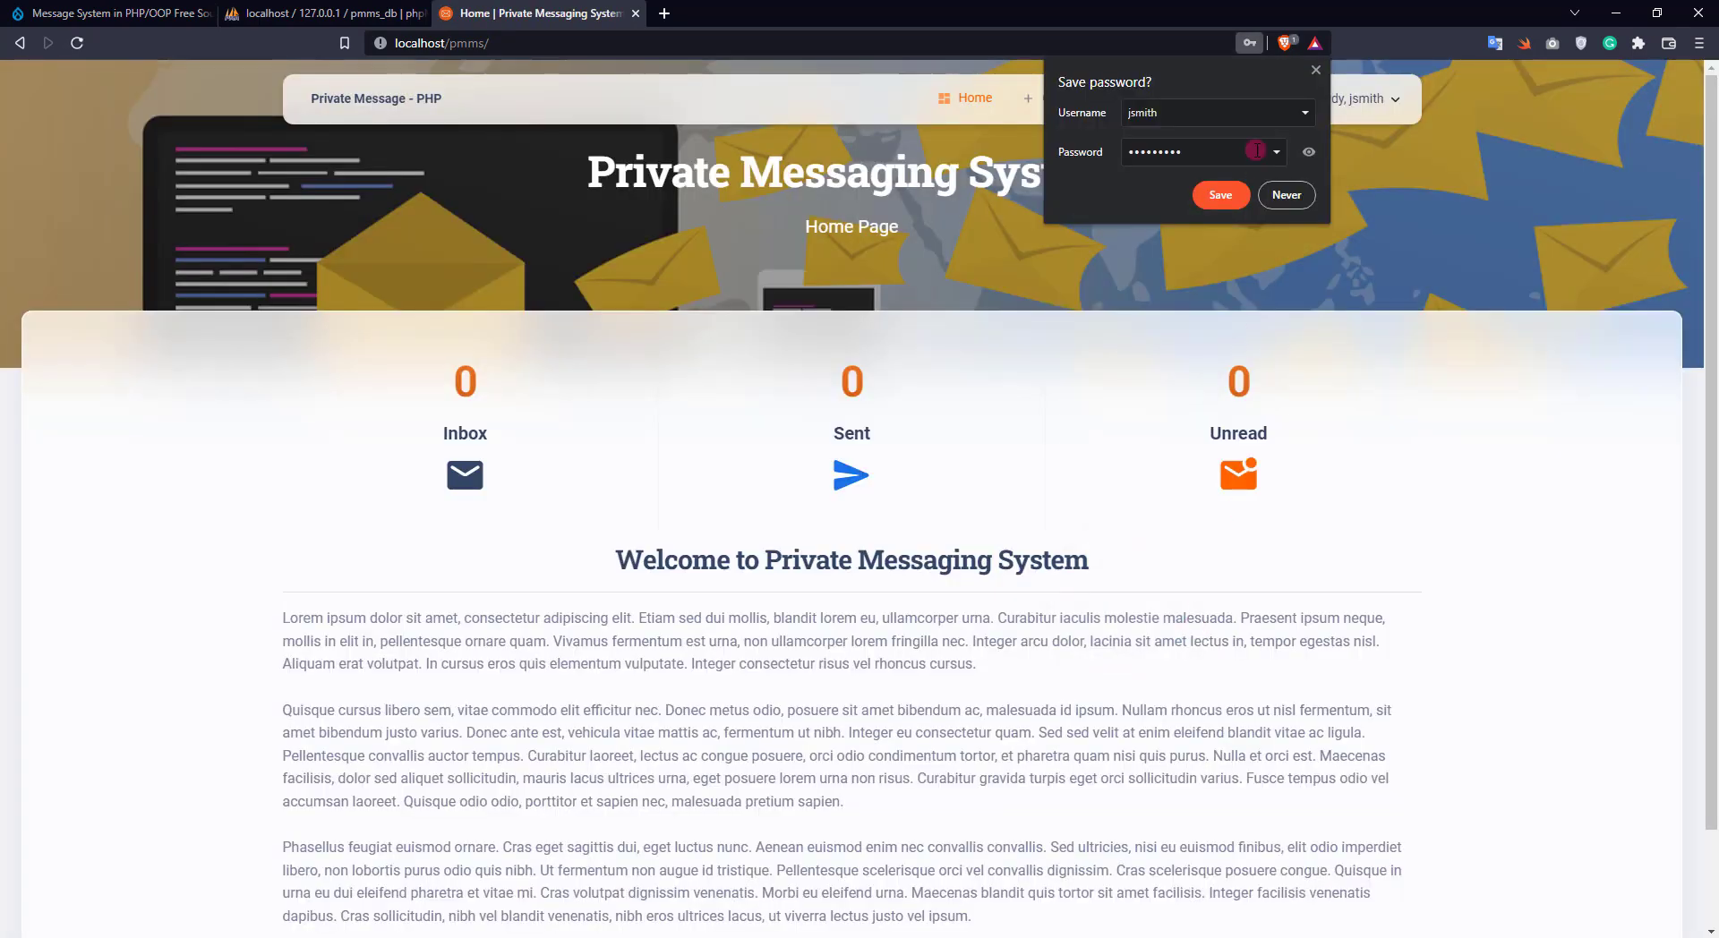
pyautogui.click(1313, 71)
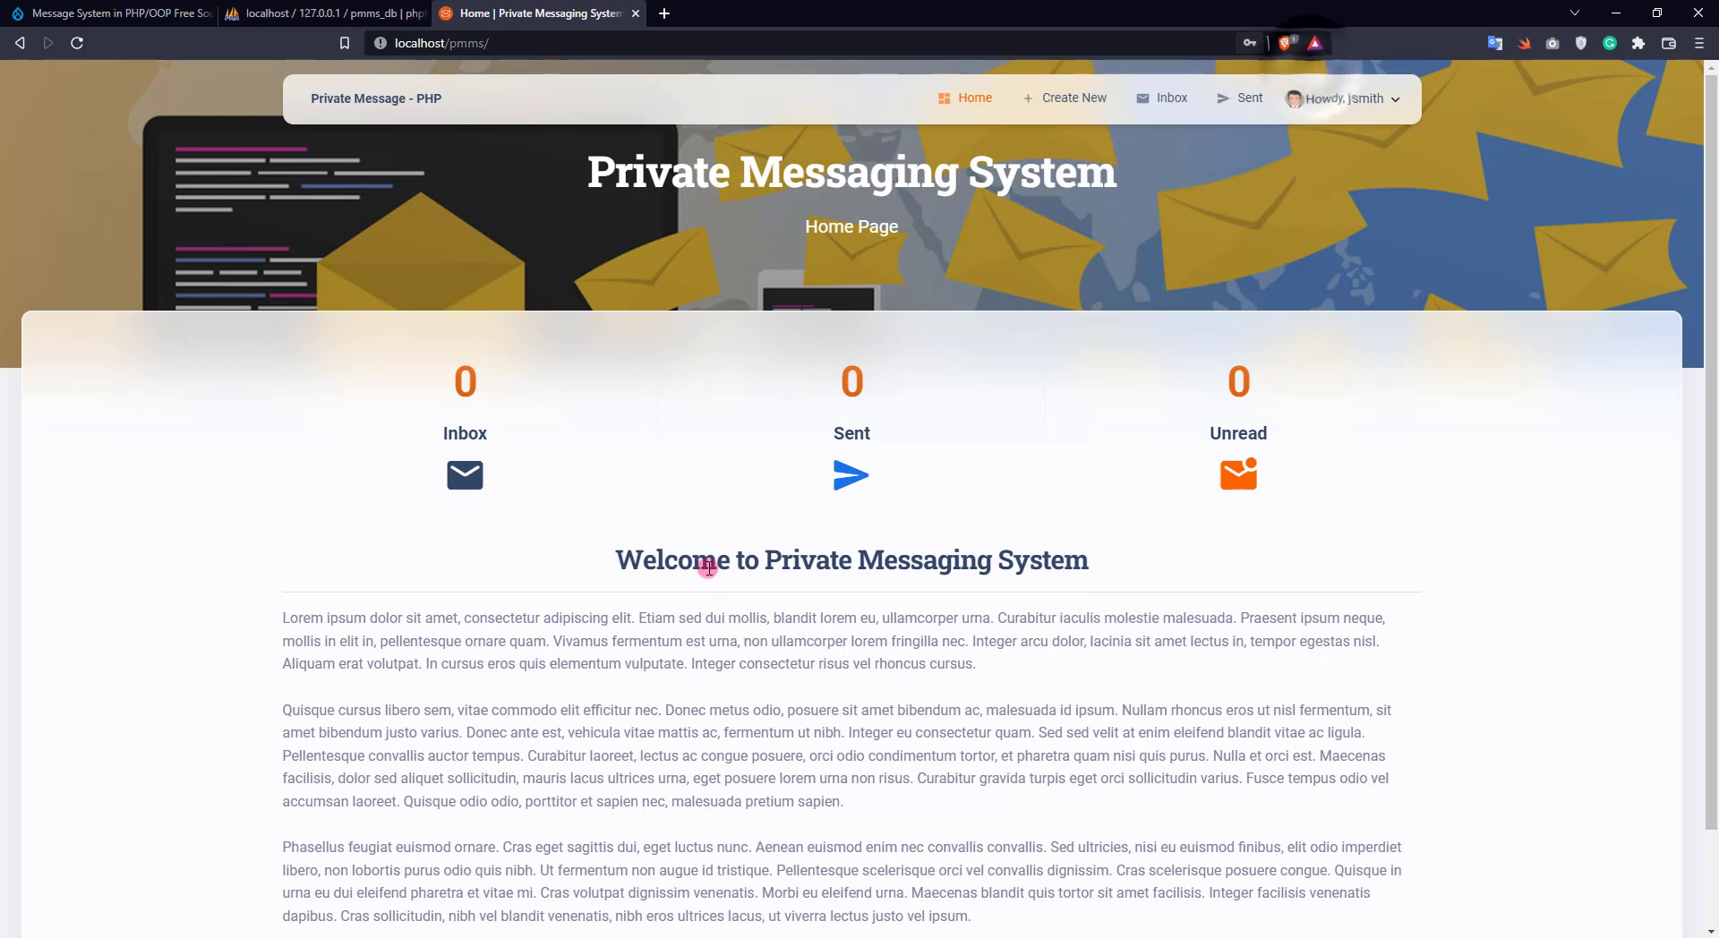
# On the Manage Account page, change the first name to the other suggestion and save
pyautogui.scroll(-1, 708, 568)
pyautogui.scroll(1, 708, 567)
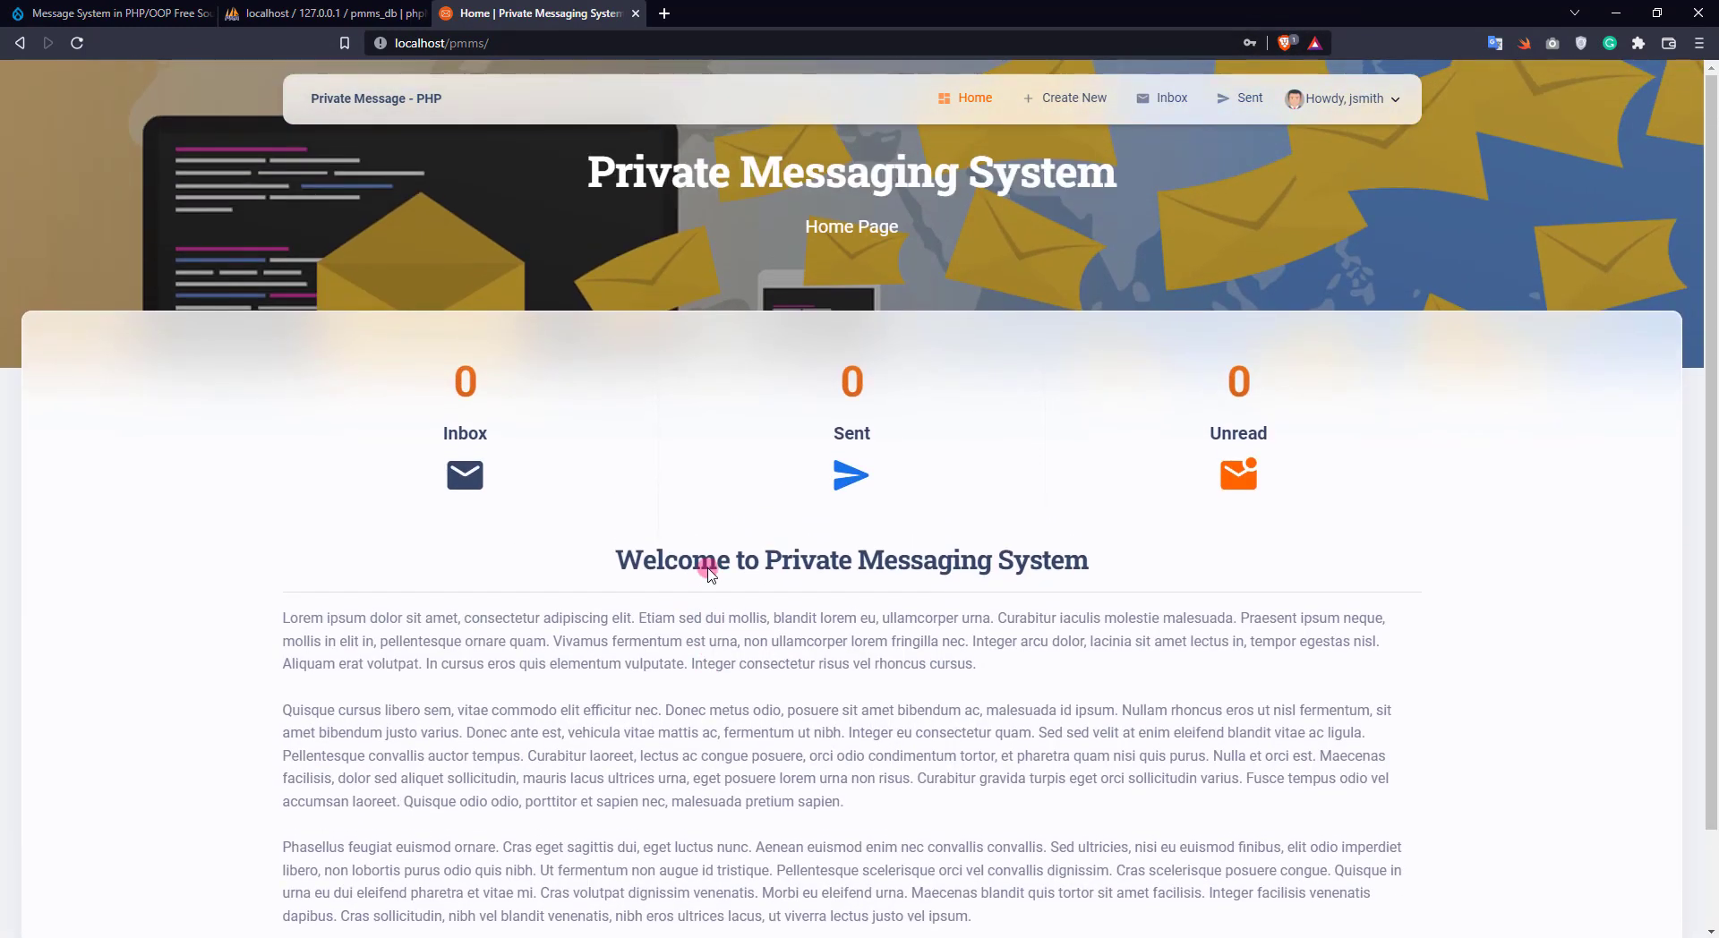
pyautogui.click(1365, 115)
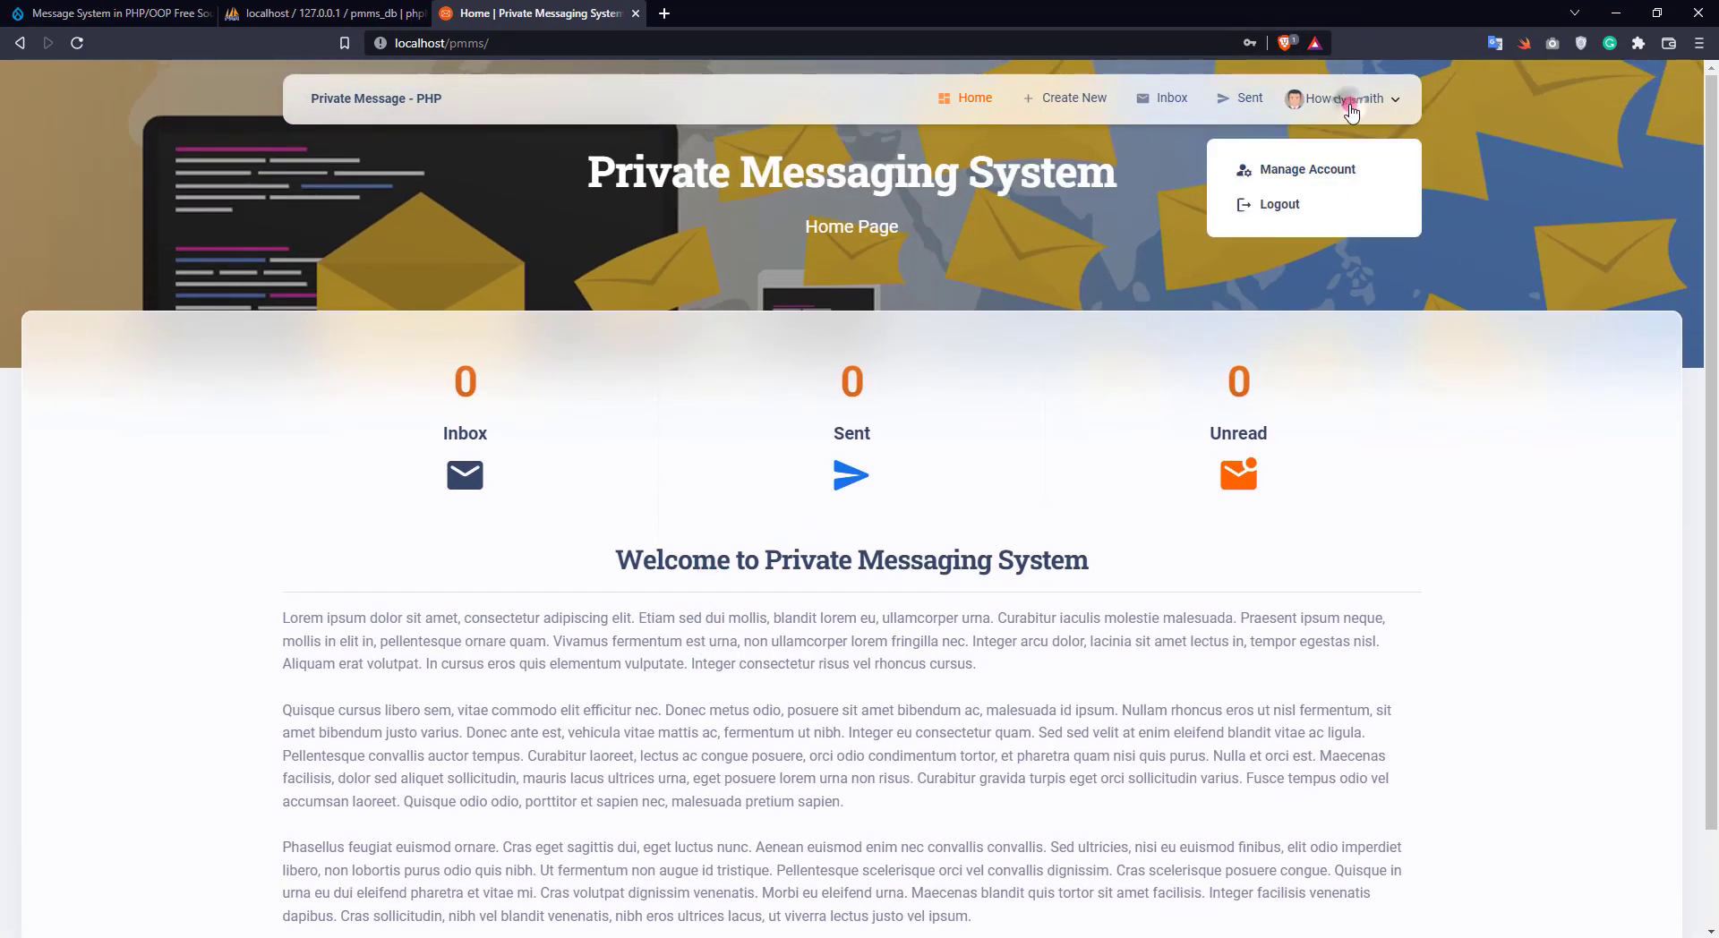
pyautogui.click(1284, 169)
pyautogui.click(425, 458)
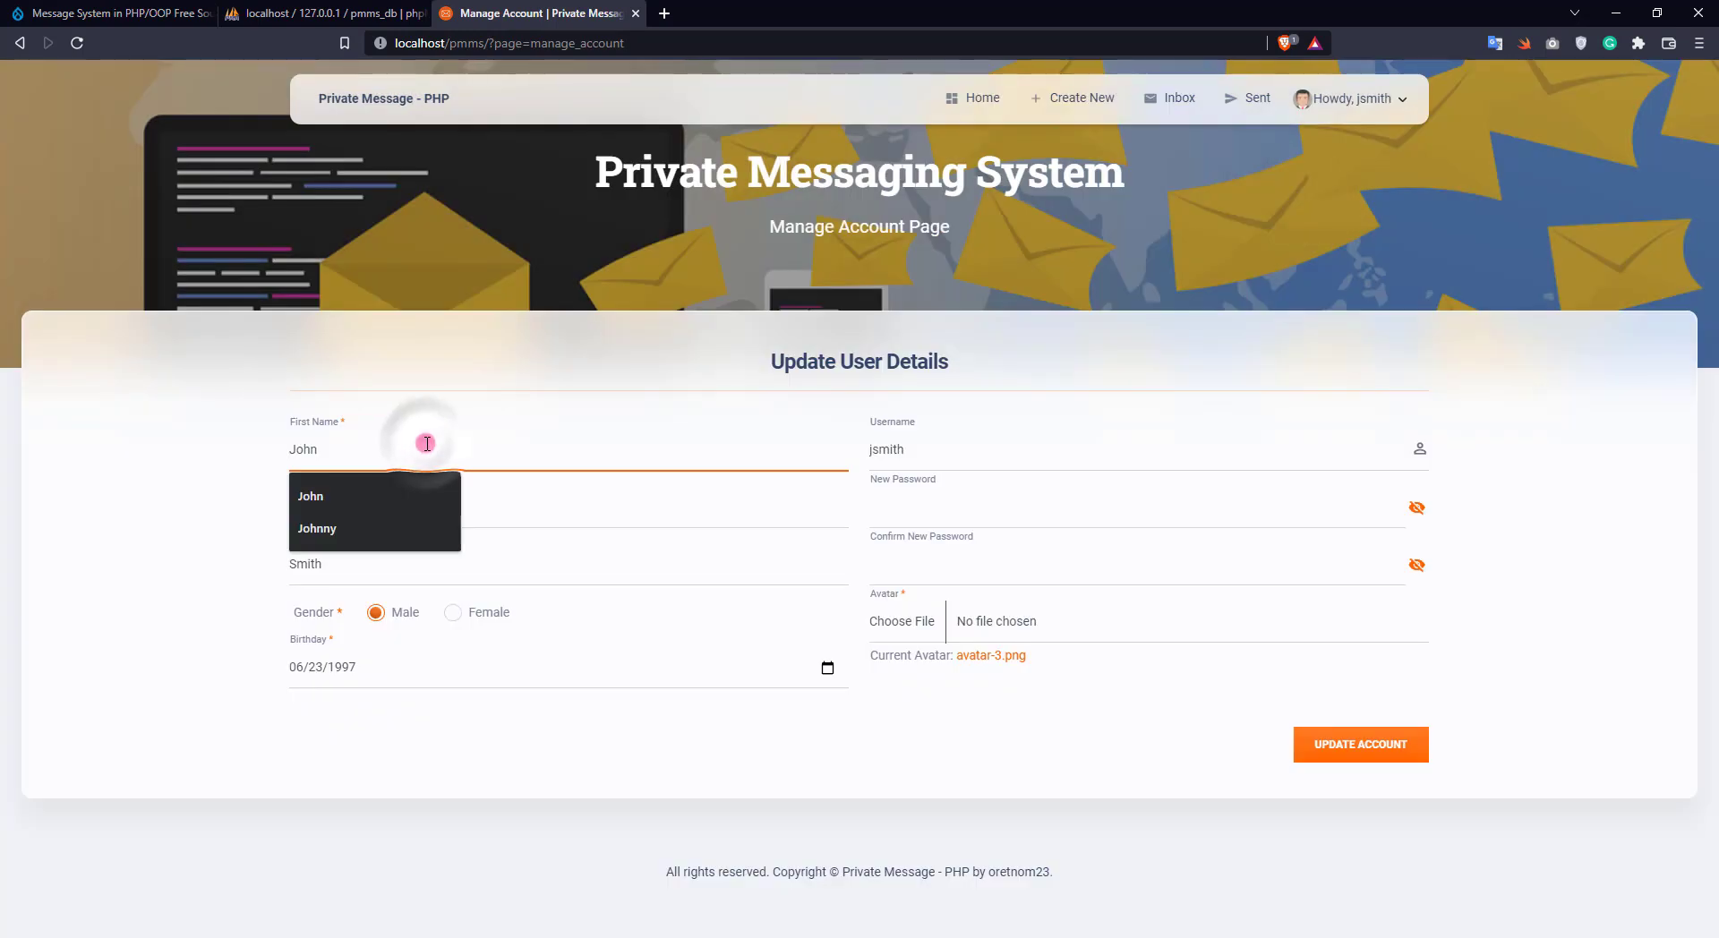
pyautogui.click(342, 525)
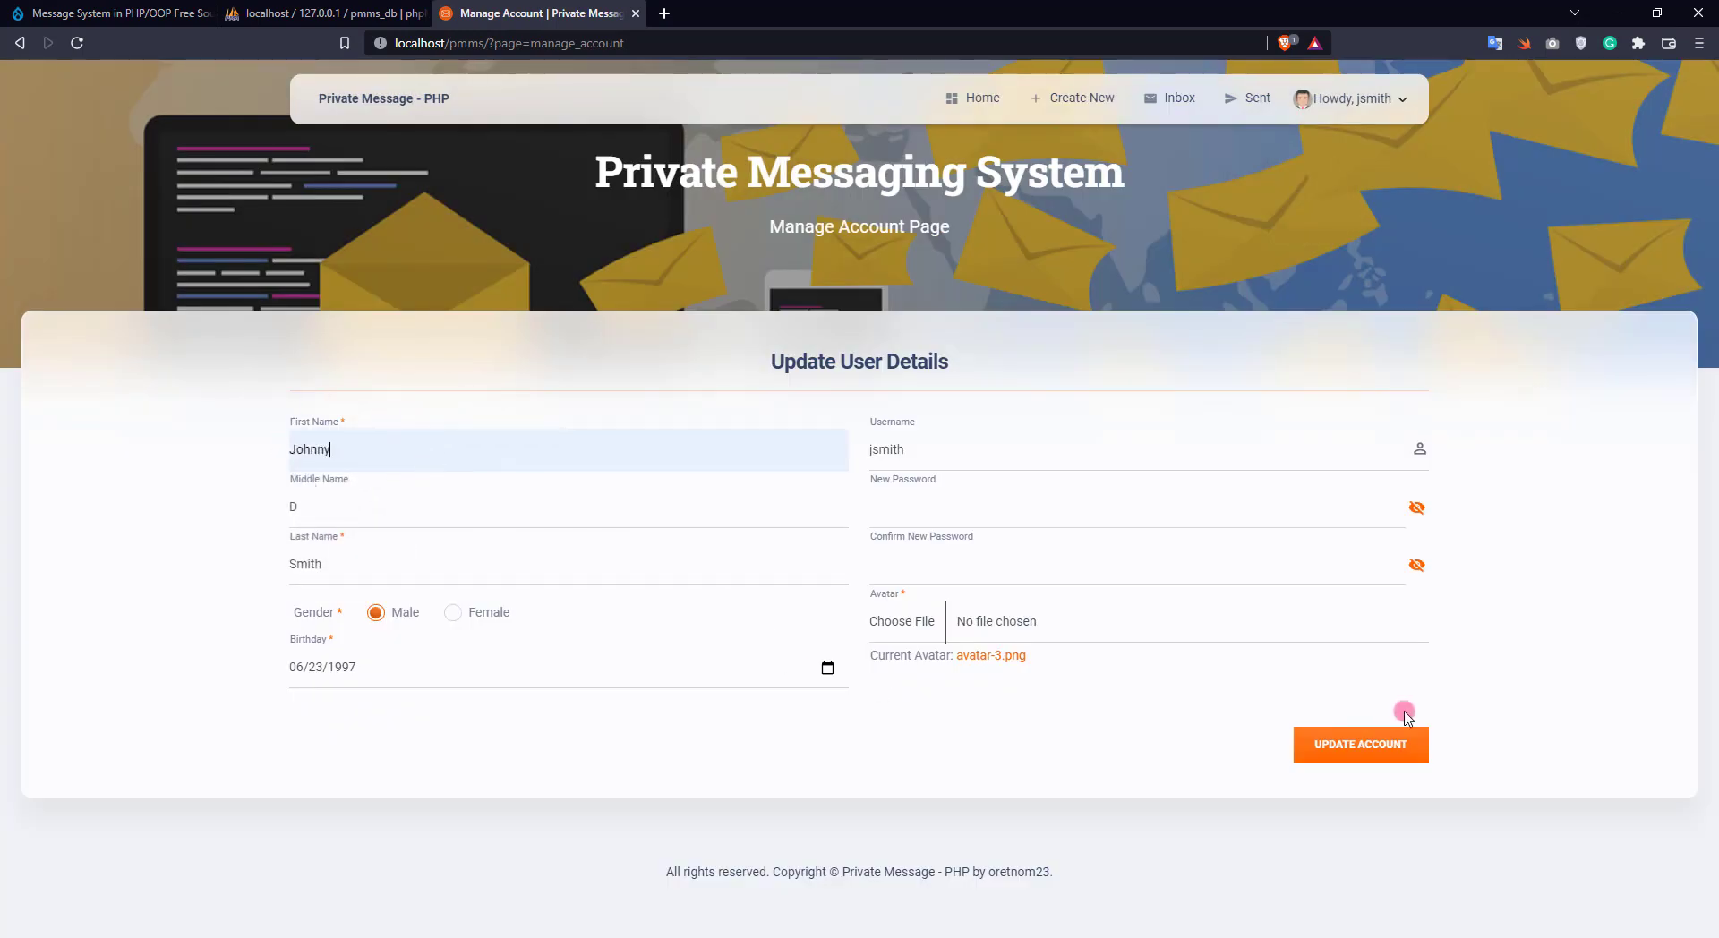
pyautogui.click(1363, 744)
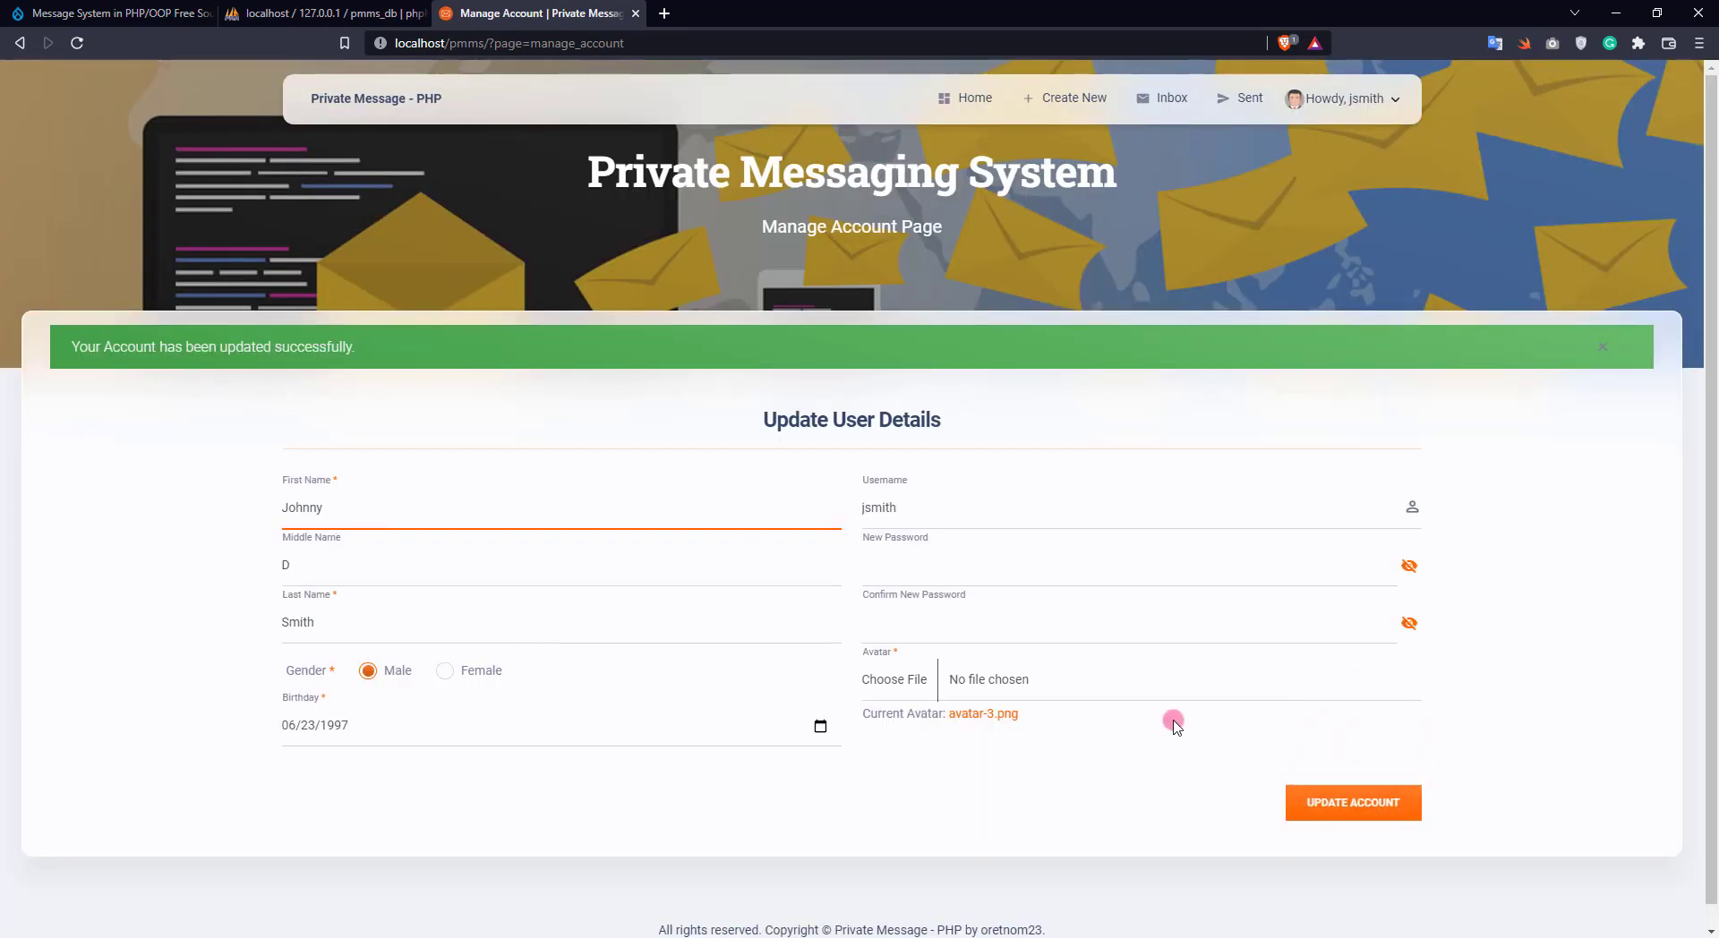
# View and close the current avatar image, then open the Create New Message form
pyautogui.click(982, 713)
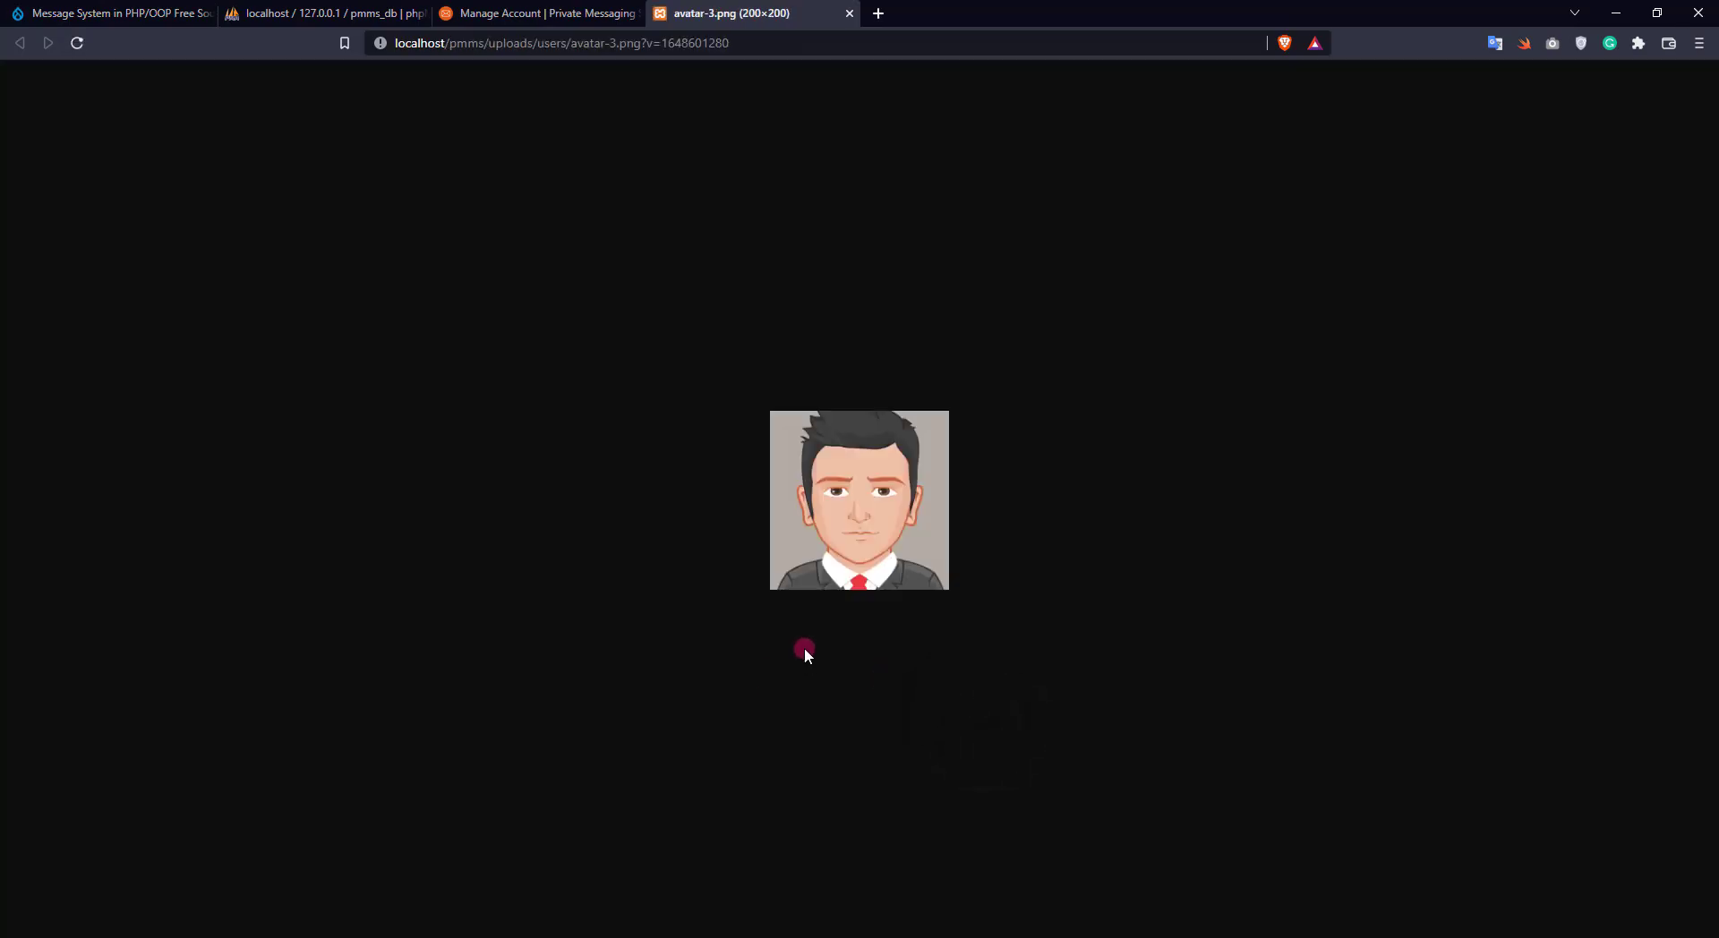
pyautogui.click(849, 13)
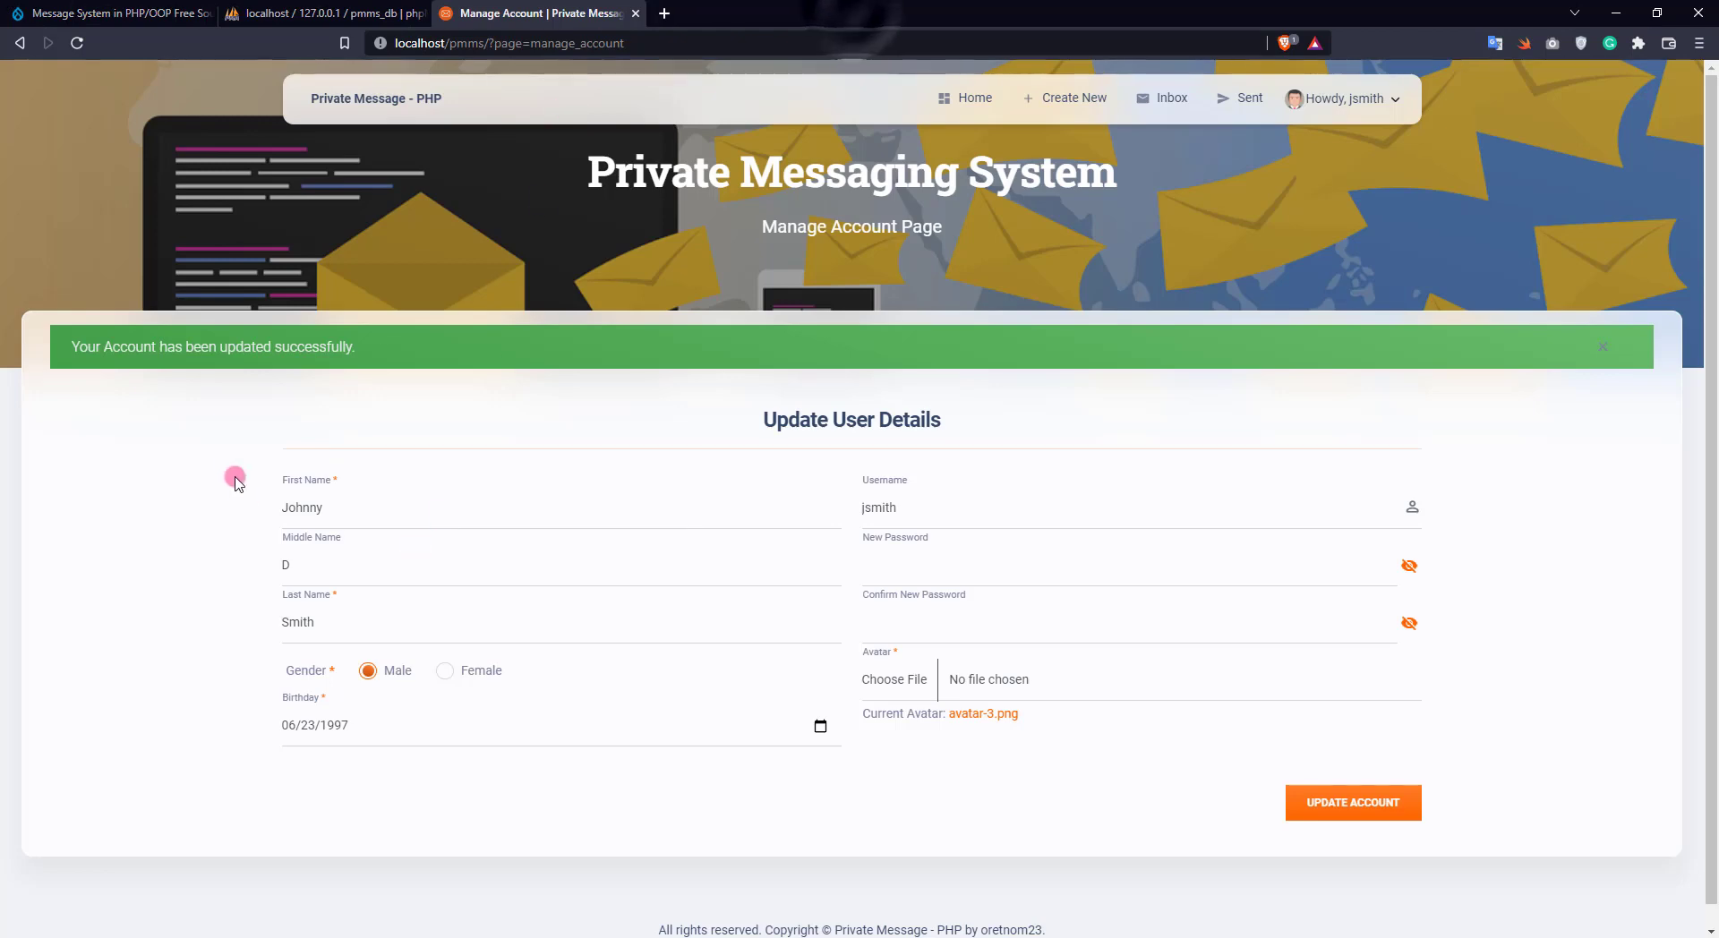
pyautogui.click(1074, 97)
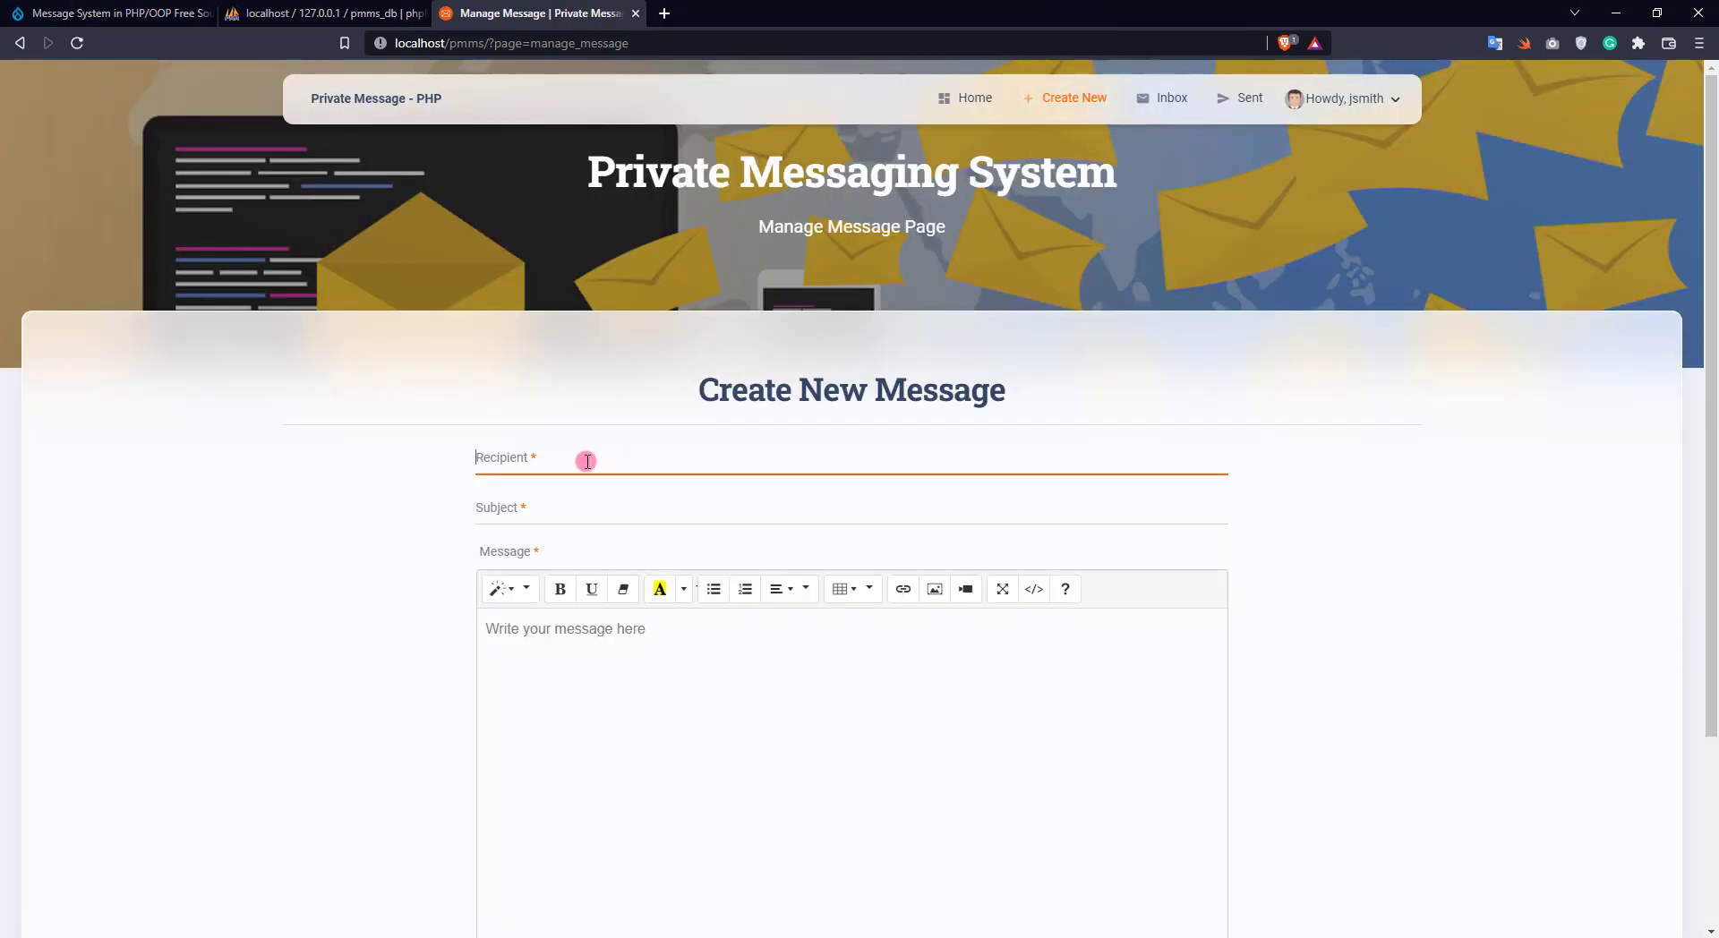
# Send sam a message titled Sample Message saying 'Hello Sam, this is a sample message only.'
pyautogui.write('ma')
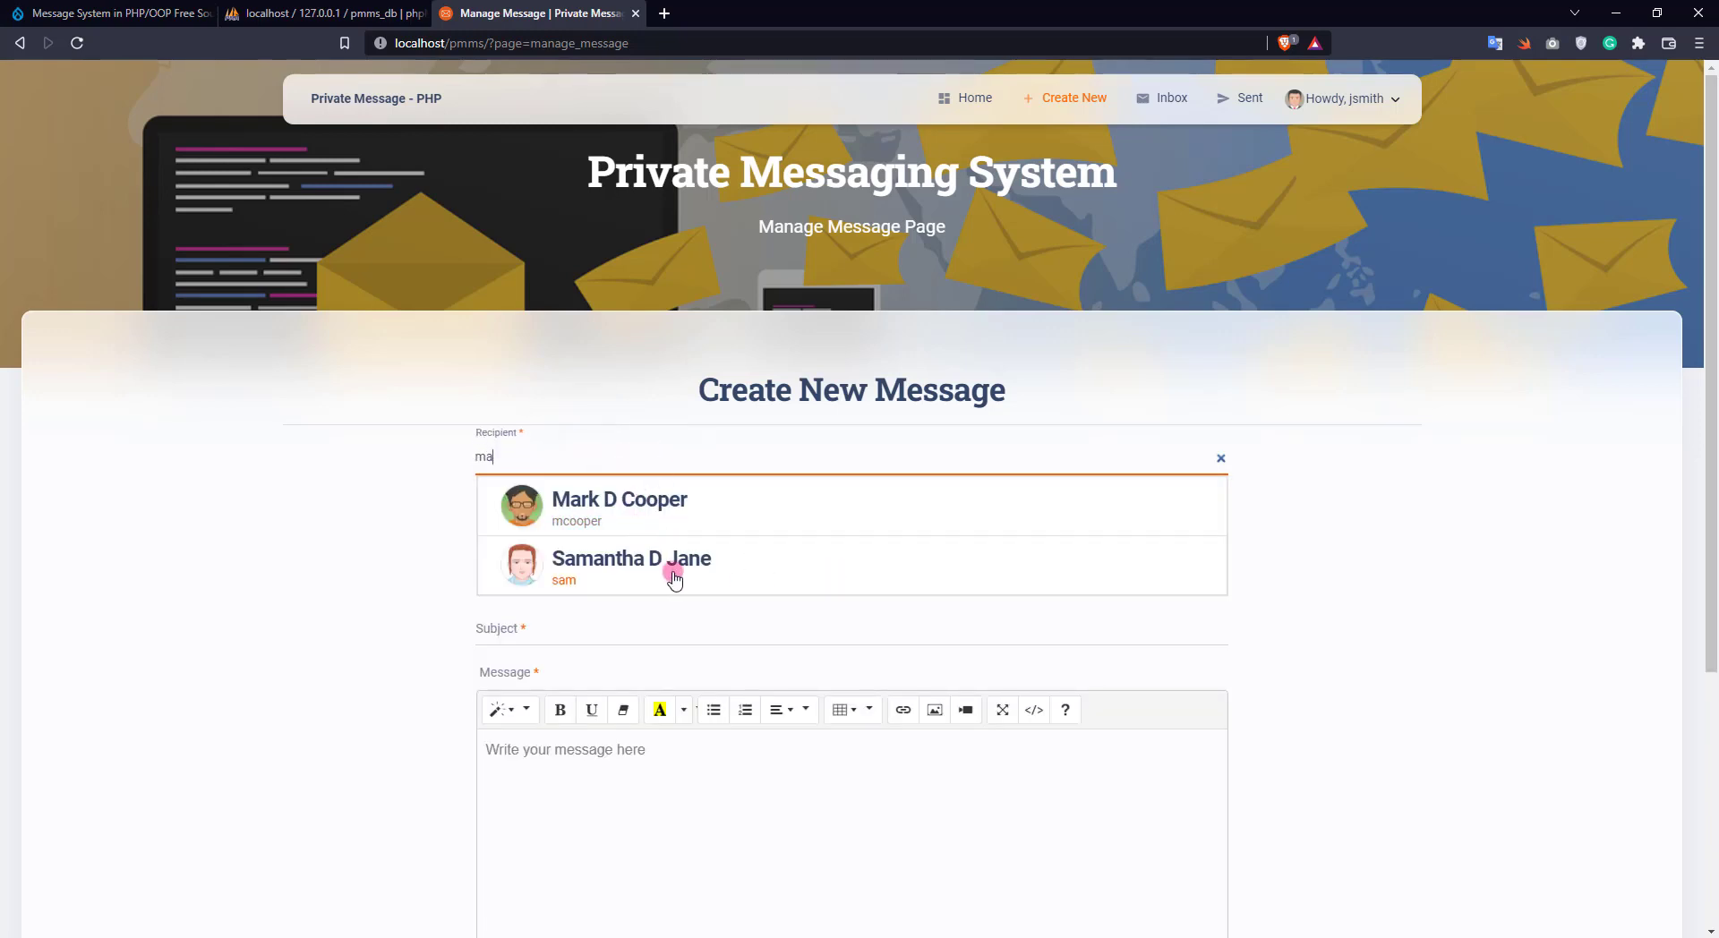
pyautogui.click(605, 573)
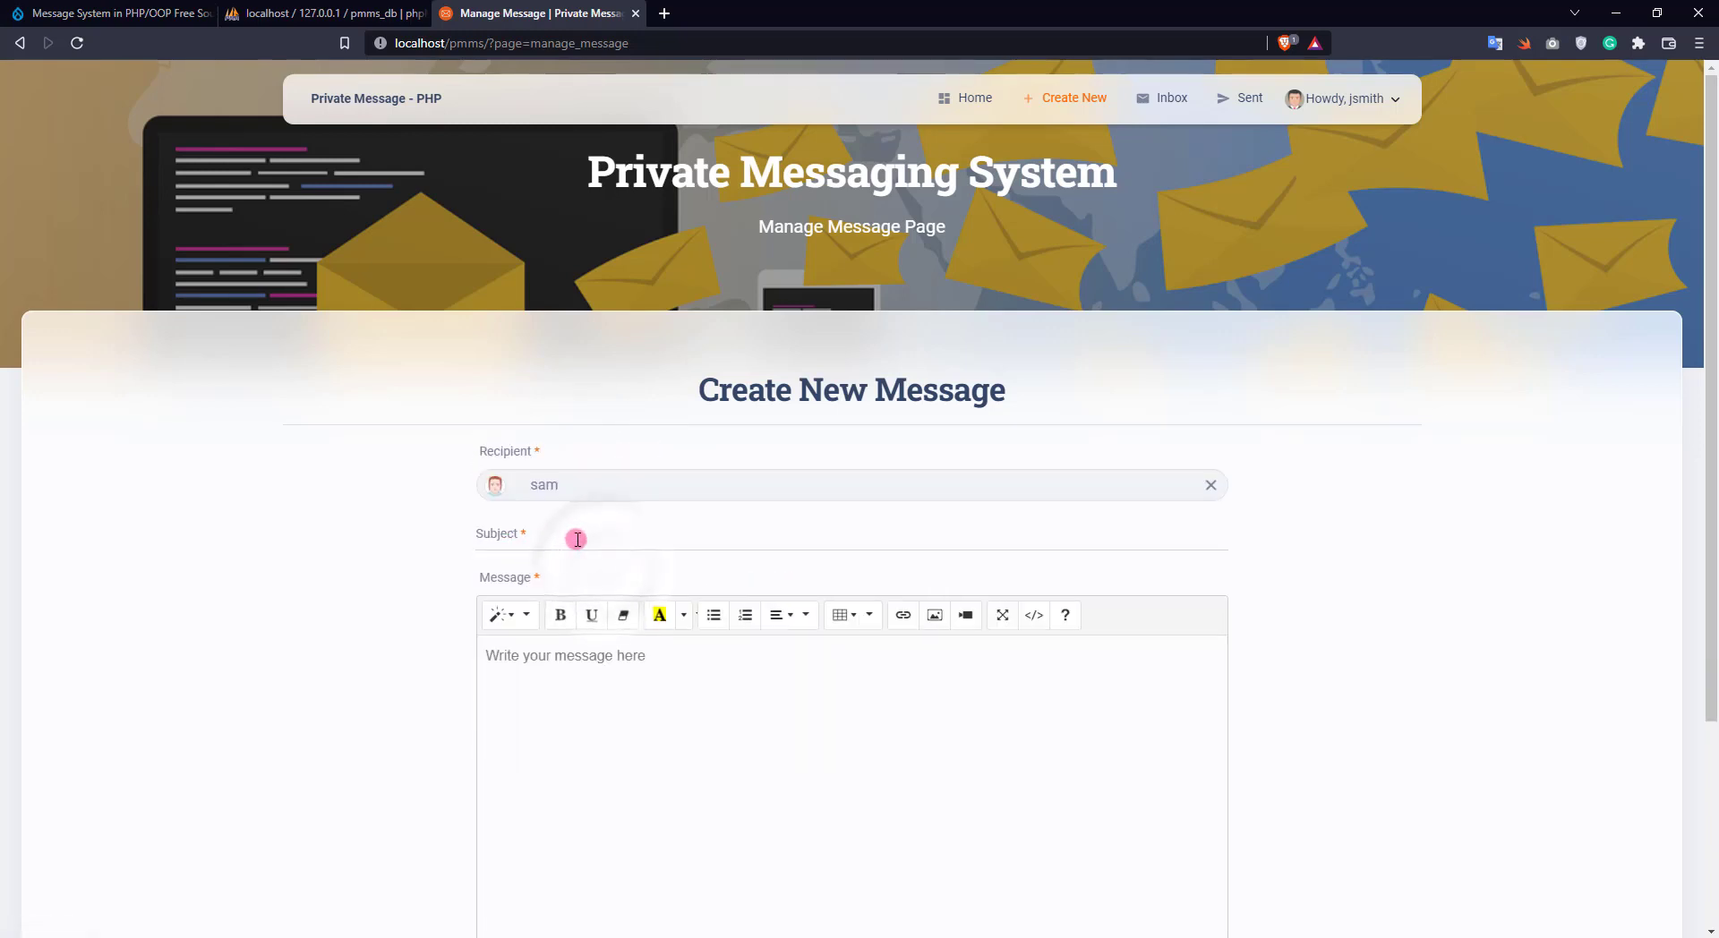
pyautogui.click(699, 534)
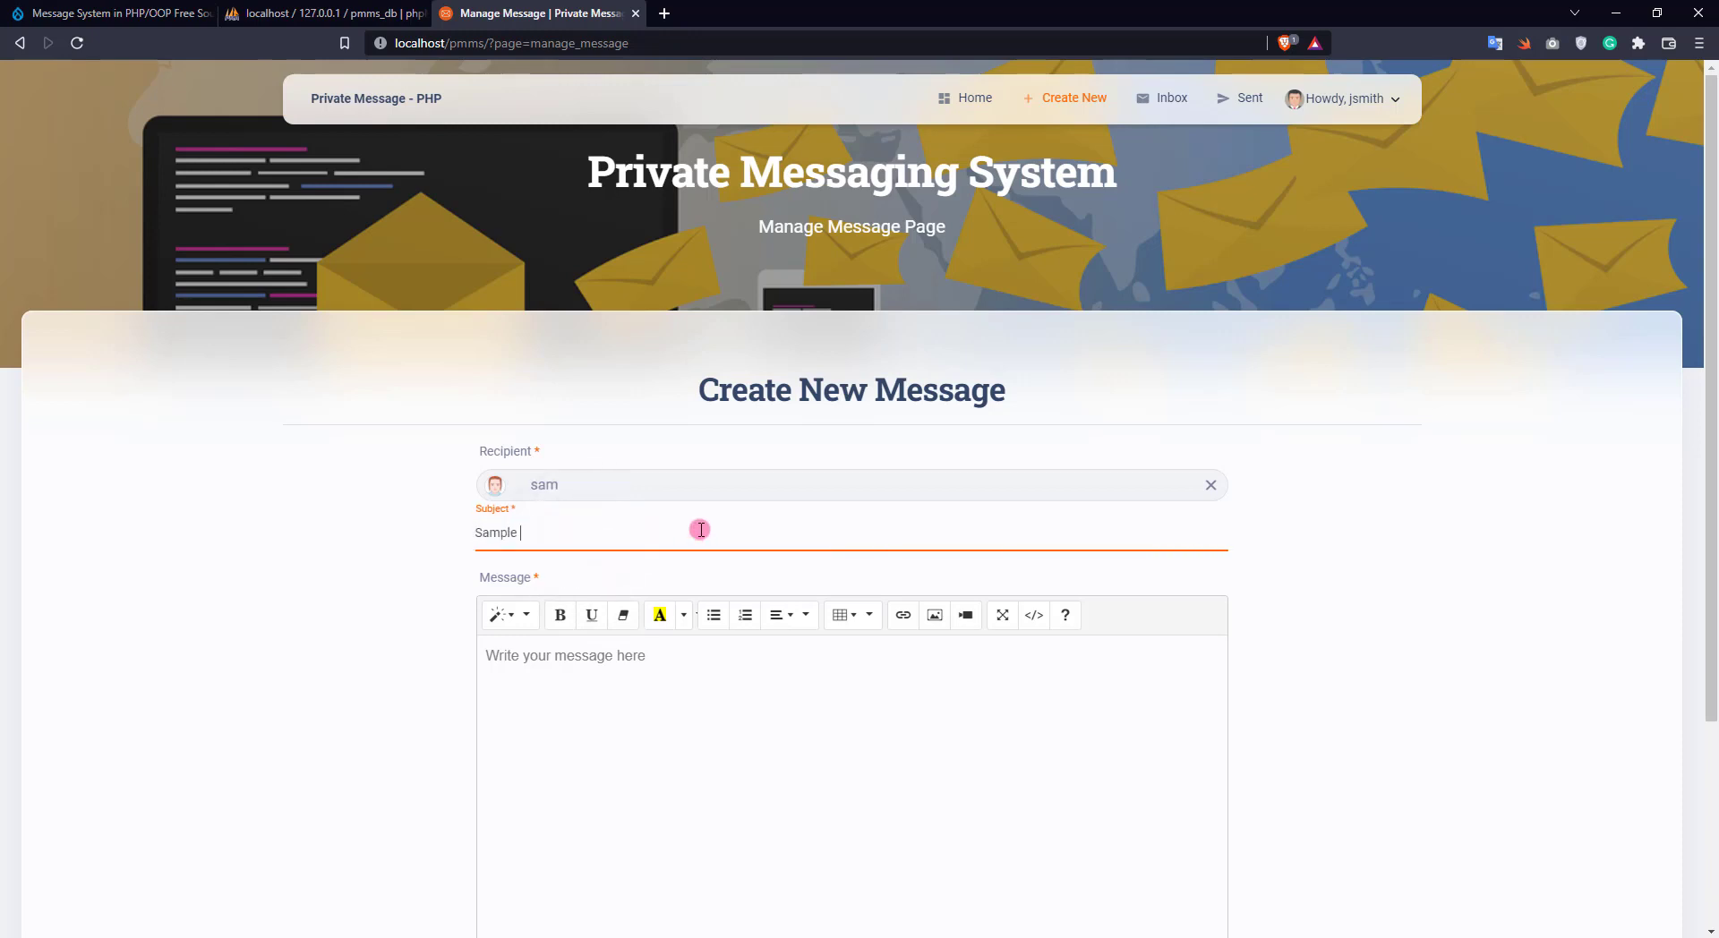
pyautogui.scroll(-1, 656, 620)
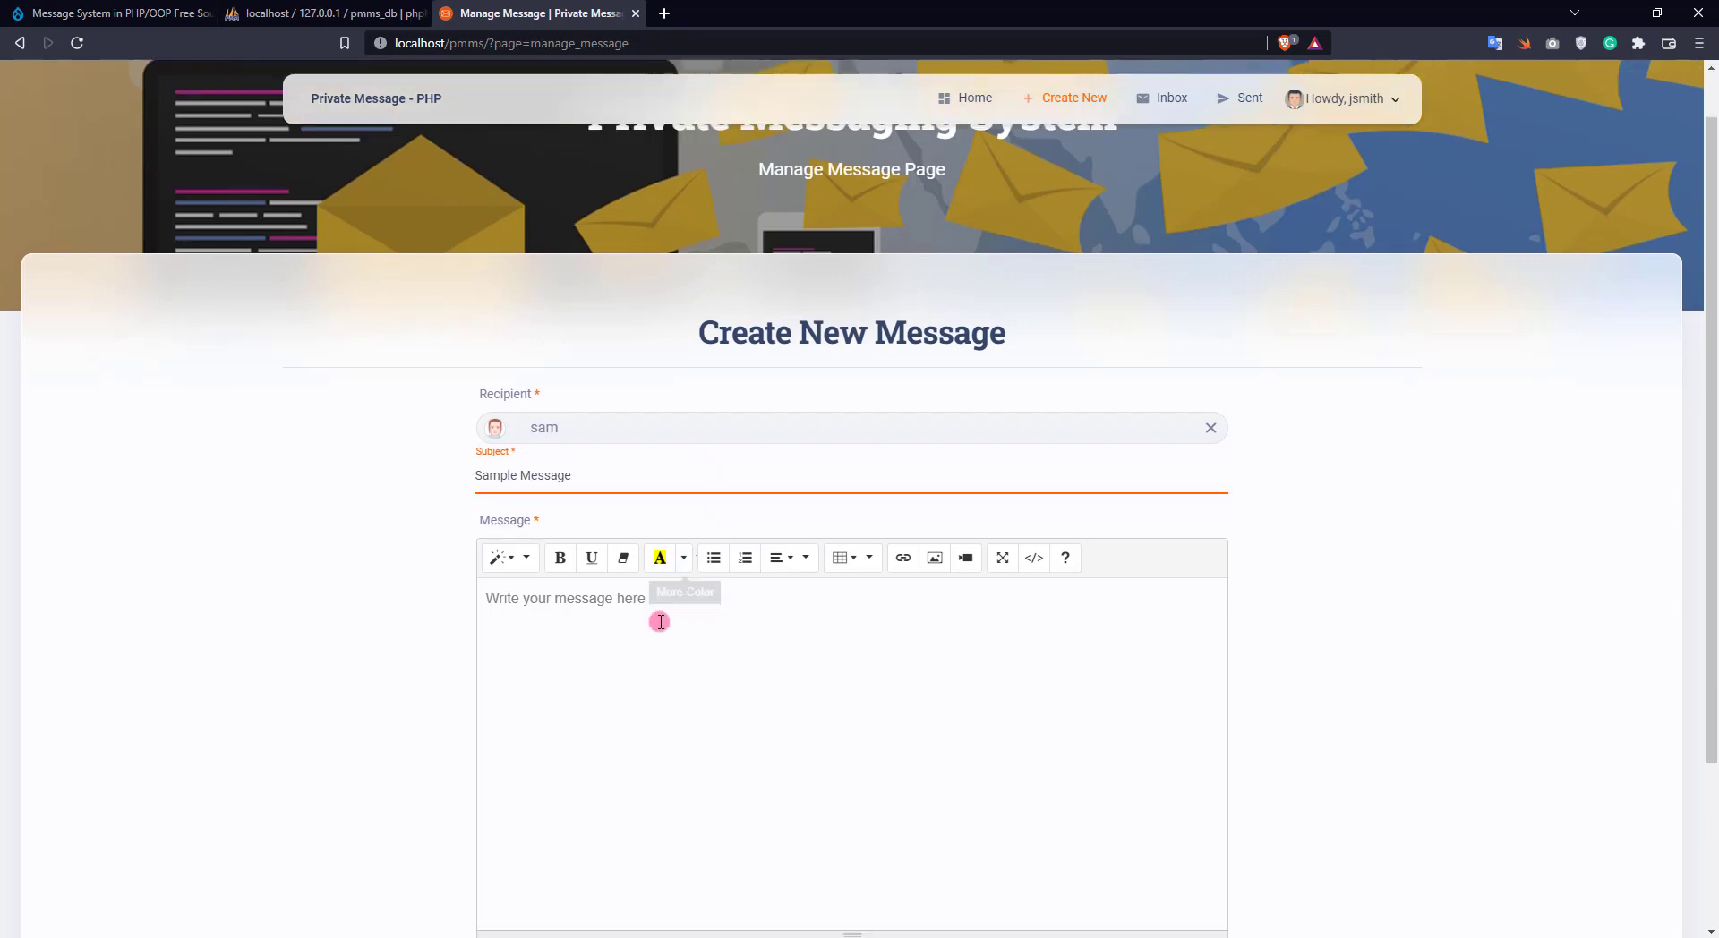
pyautogui.click(599, 602)
pyautogui.write('Hel')
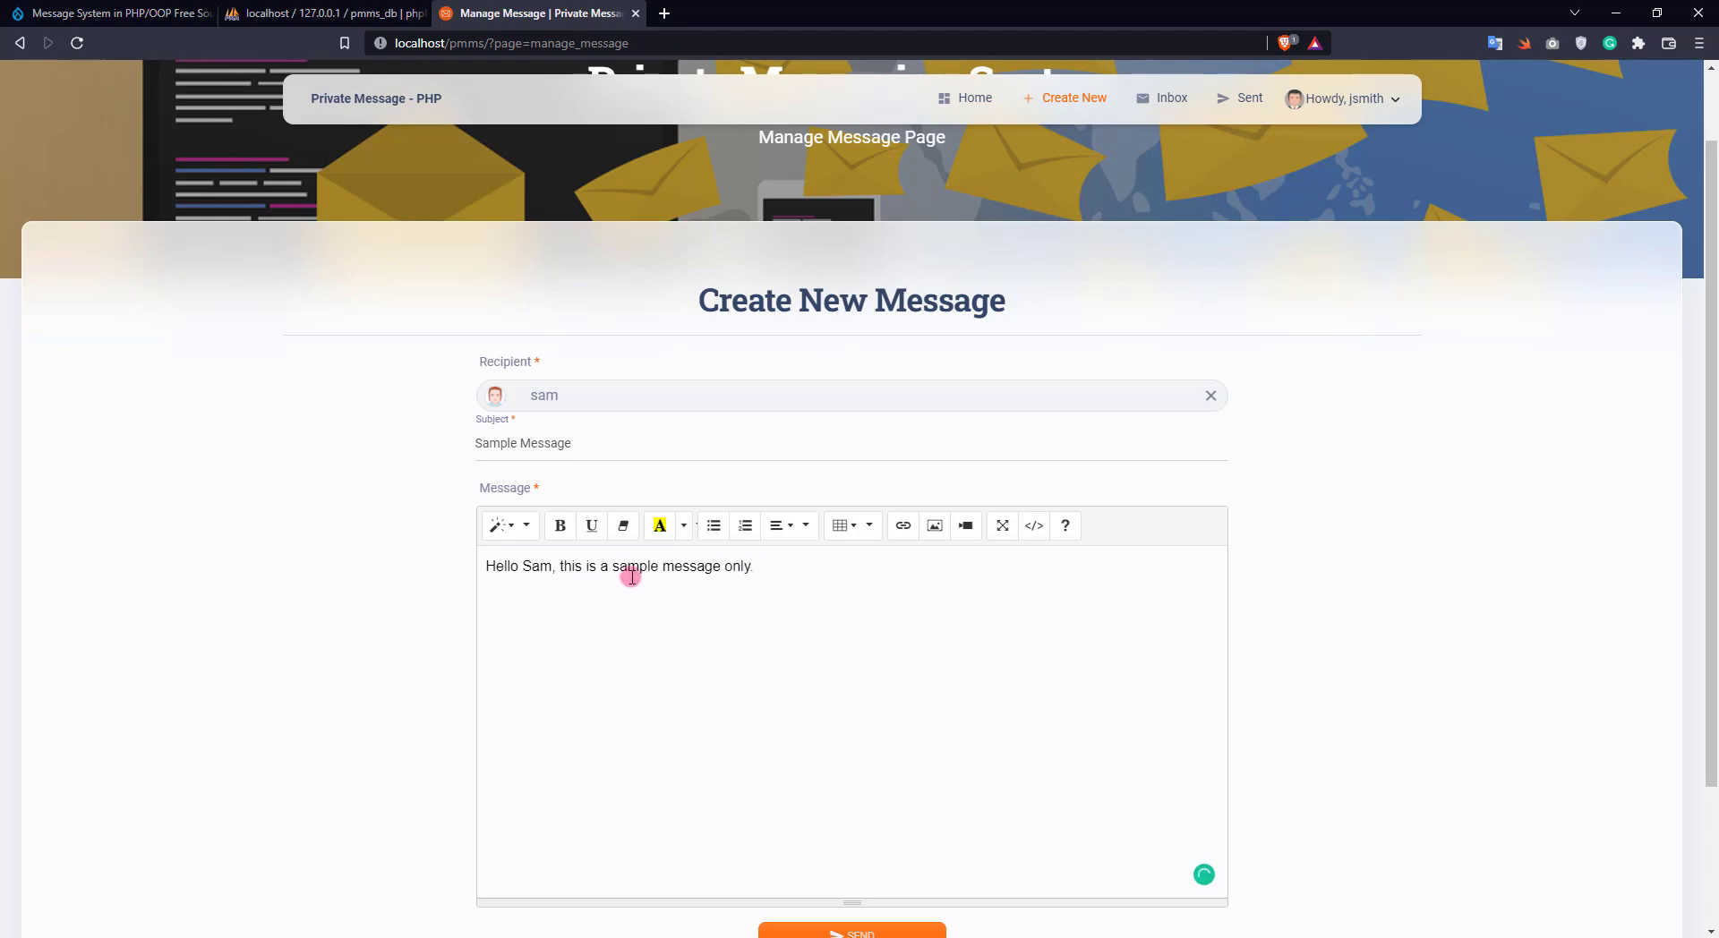
pyautogui.scroll(-2, 1057, 633)
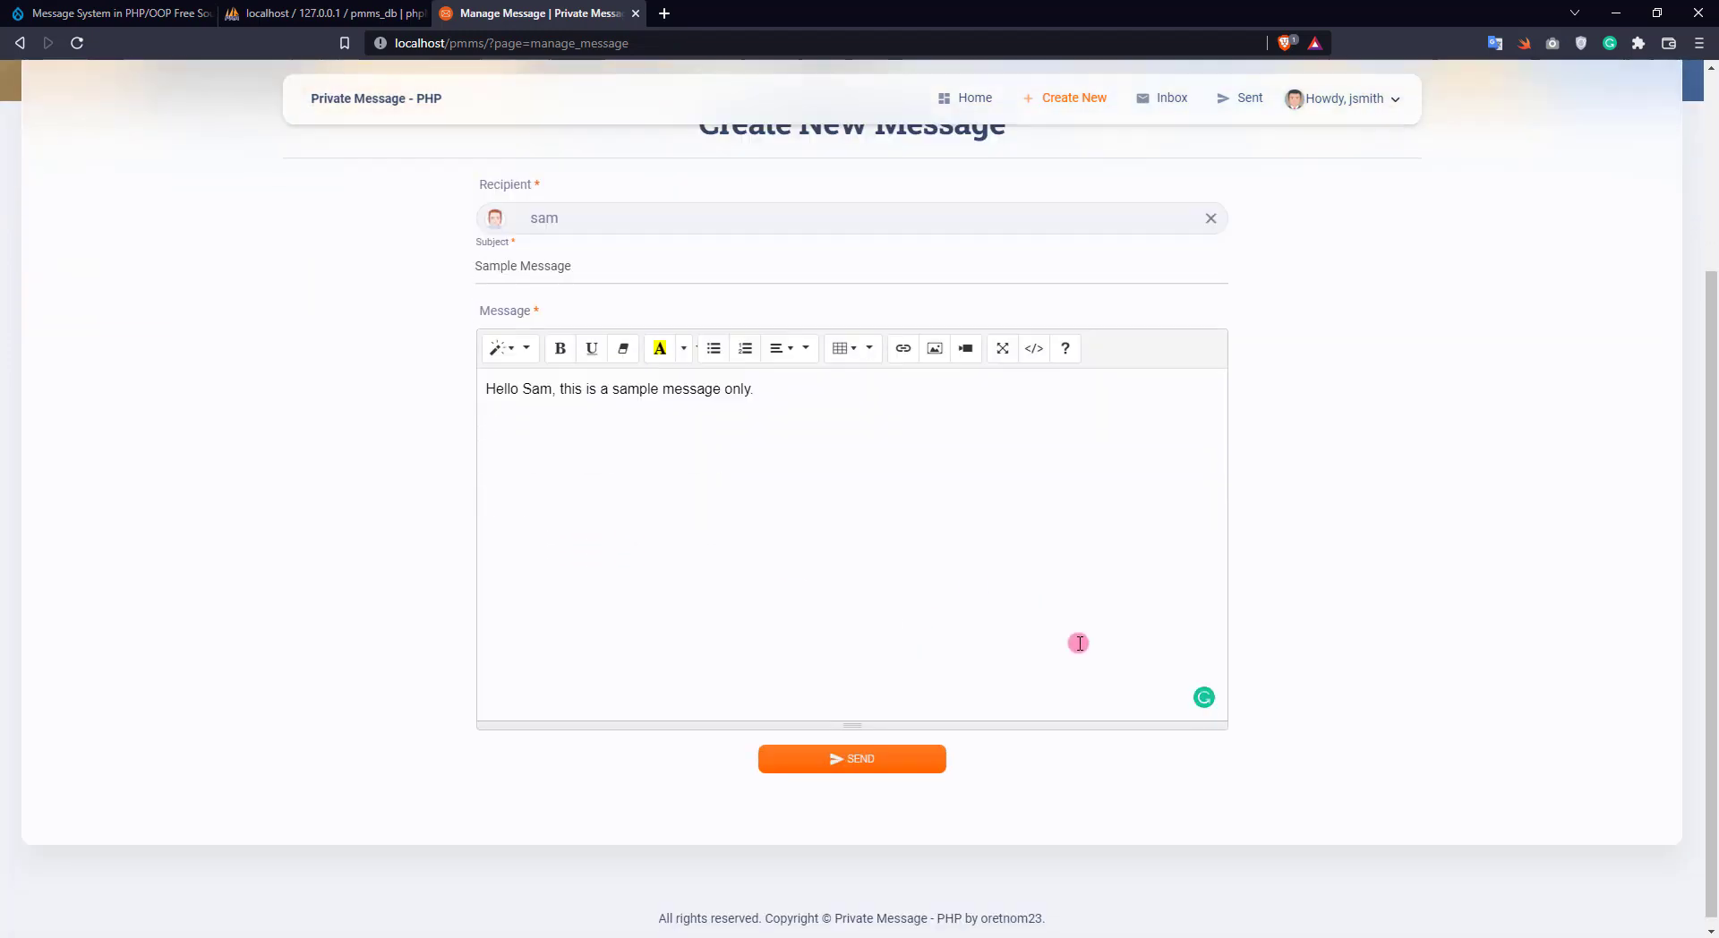
pyautogui.click(833, 761)
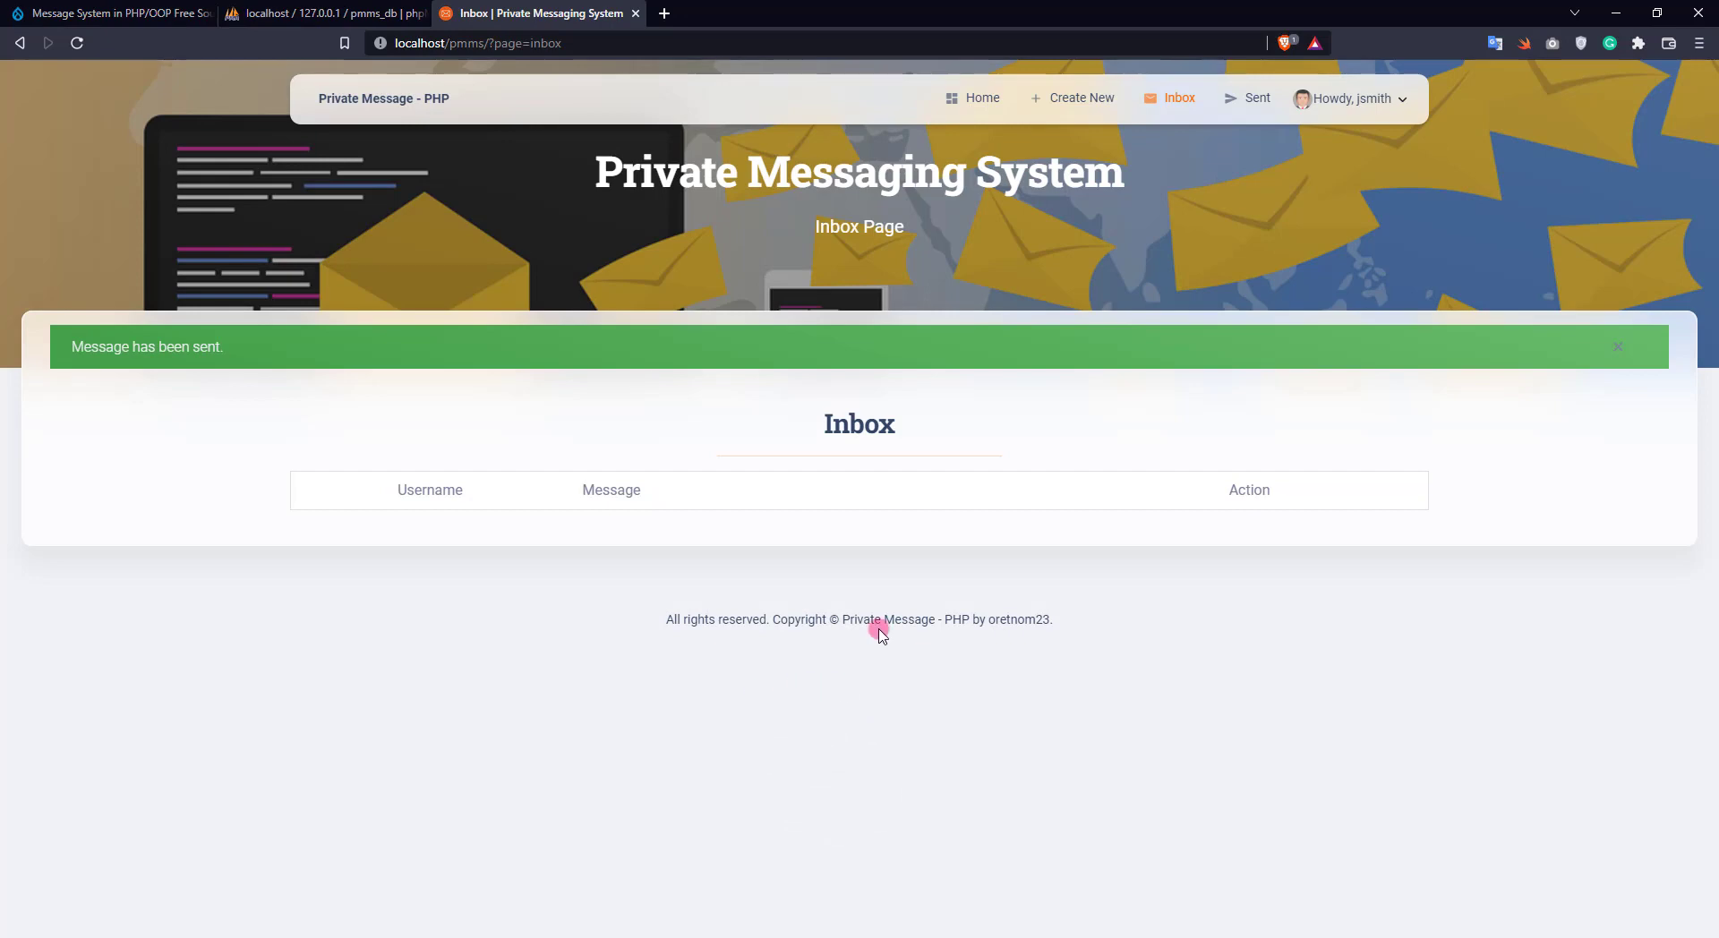
# View the Sample Message to sam from the Sent messages list
pyautogui.click(1245, 98)
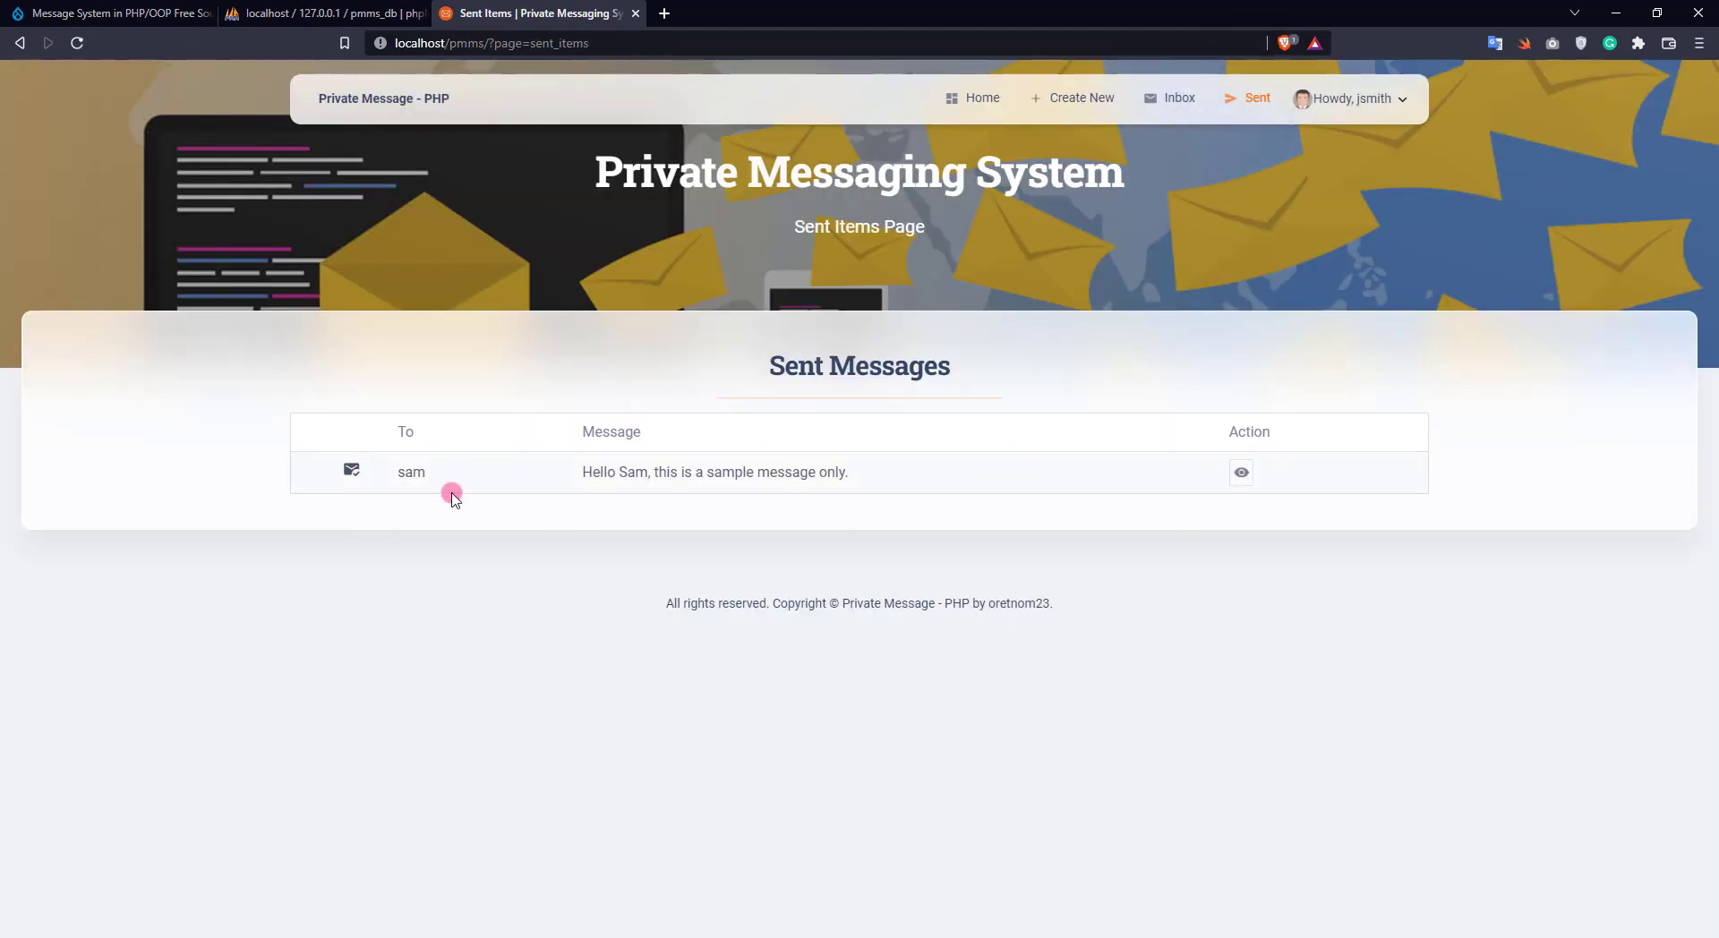
pyautogui.click(1239, 474)
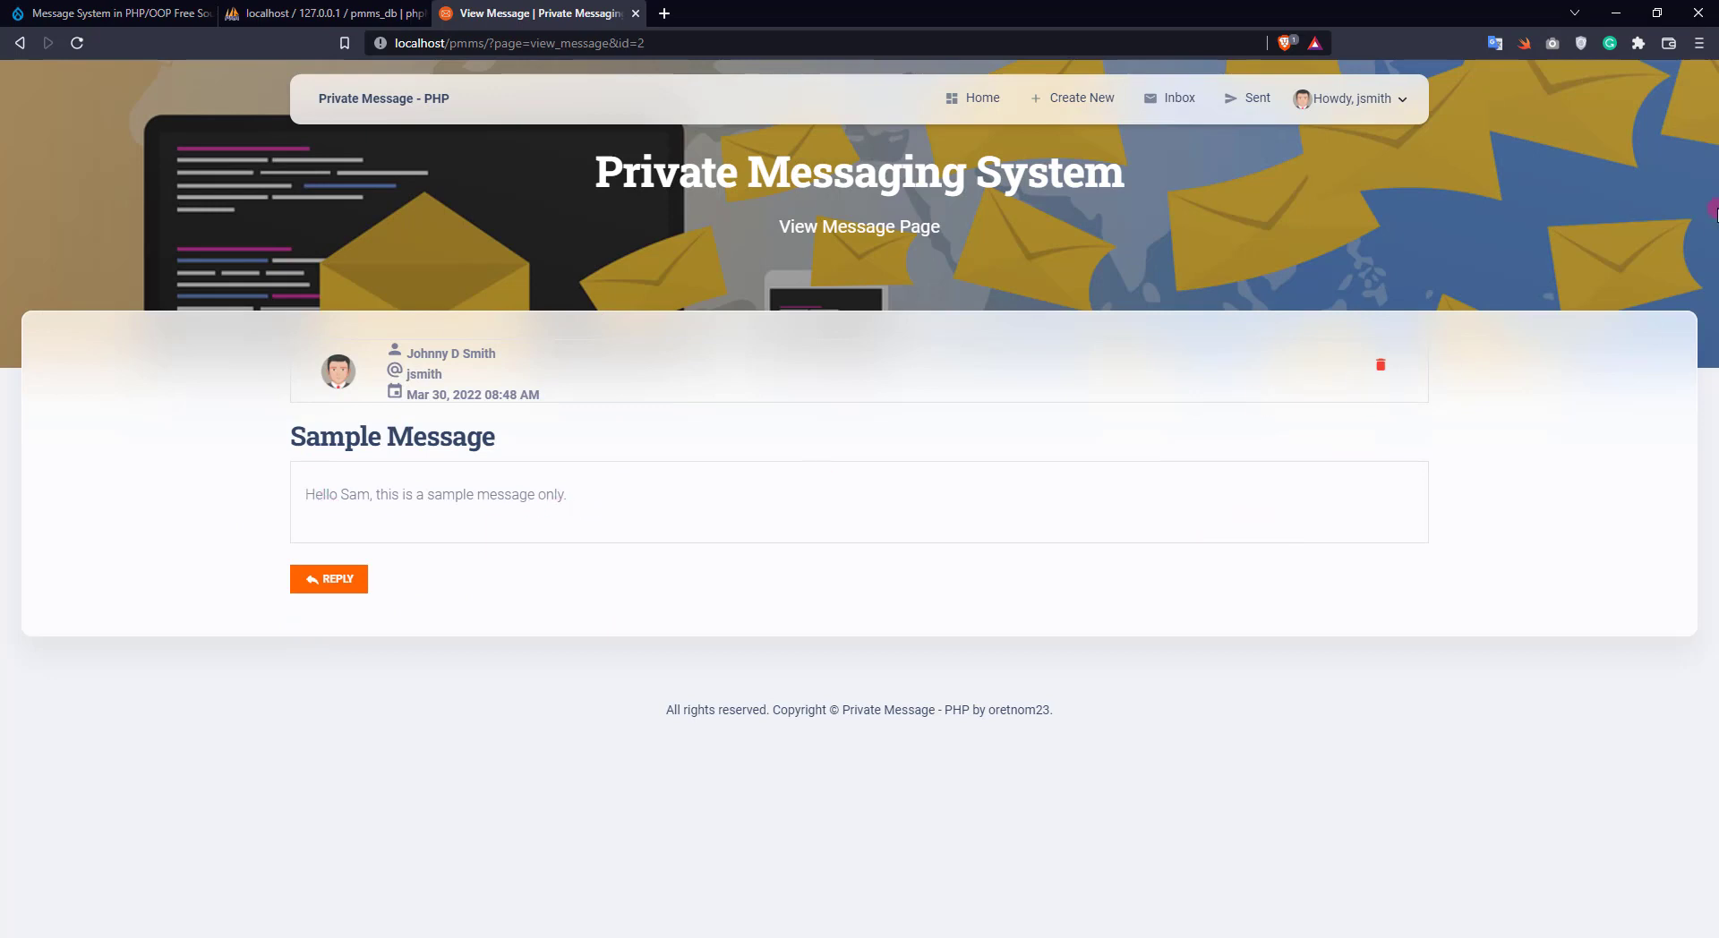
pyautogui.click(1701, 42)
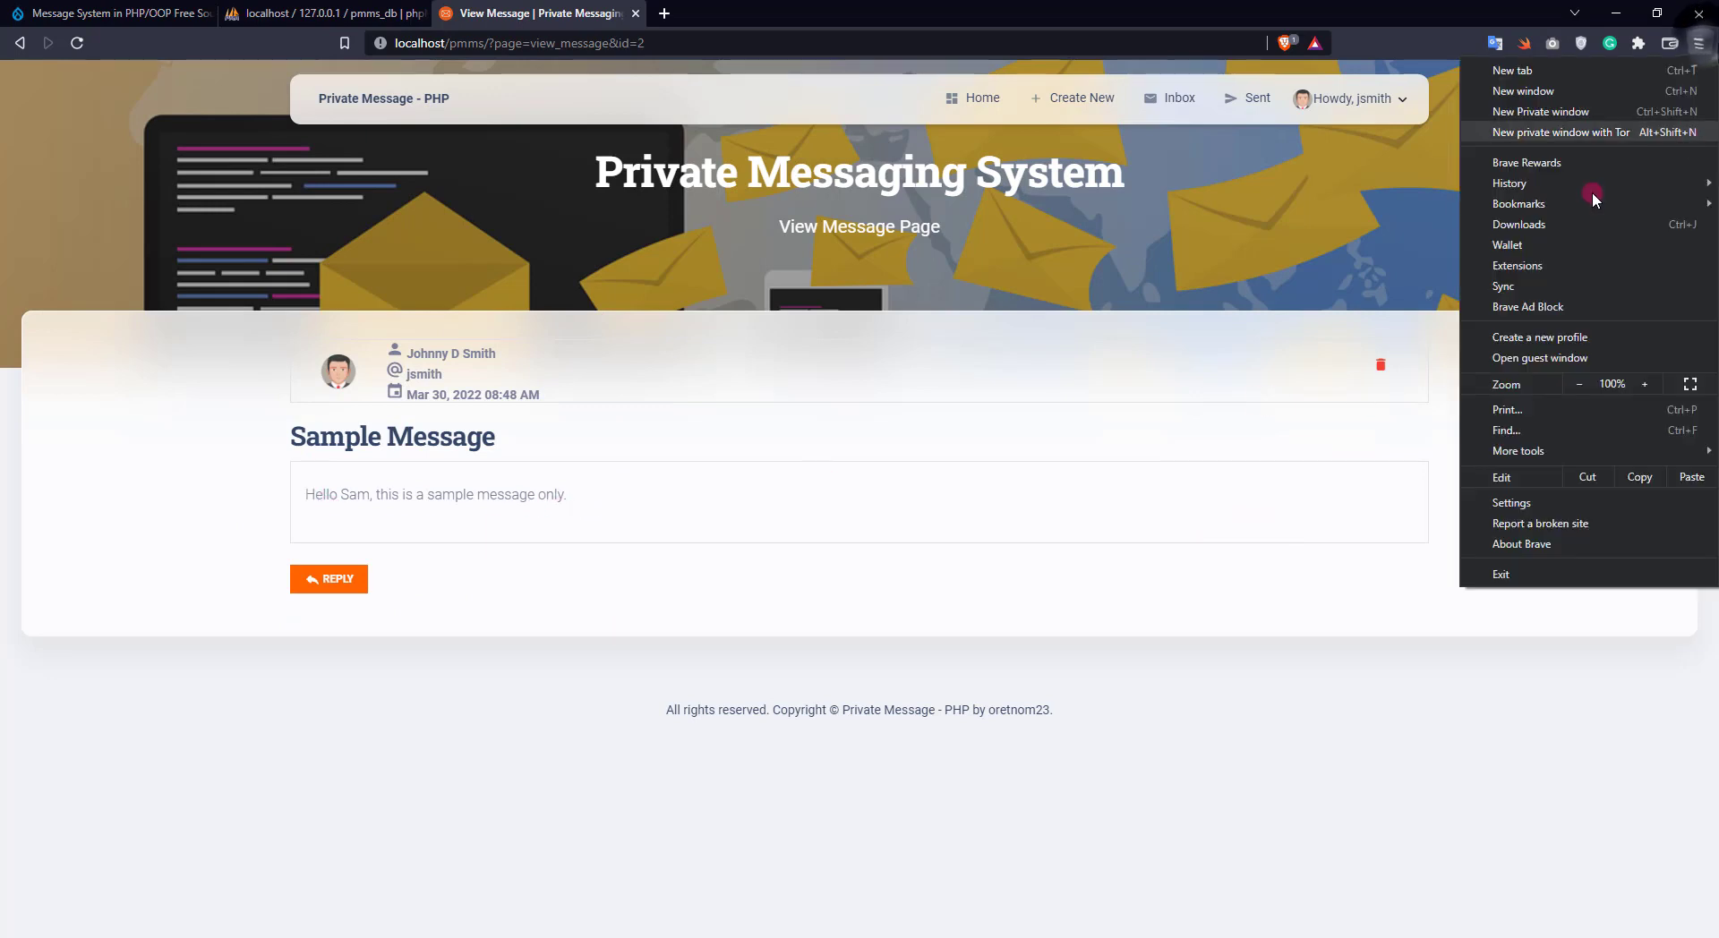
# Open localhost/pmms/ in a new private Brave window
pyautogui.click(1559, 111)
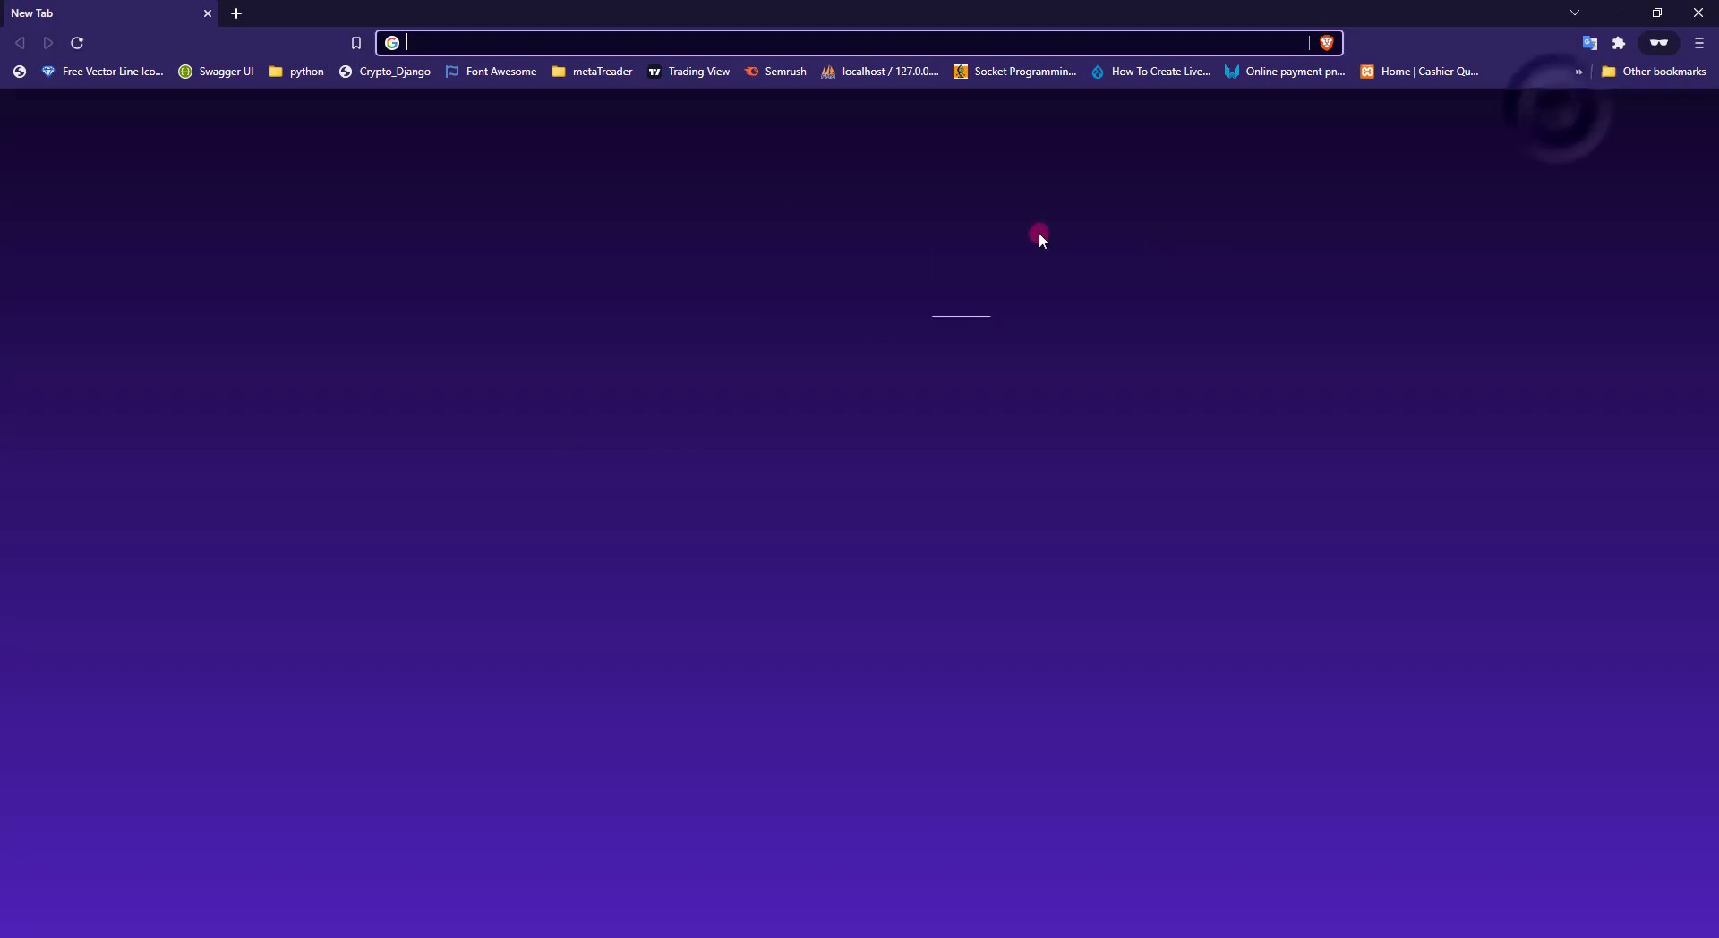
pyautogui.write('local')
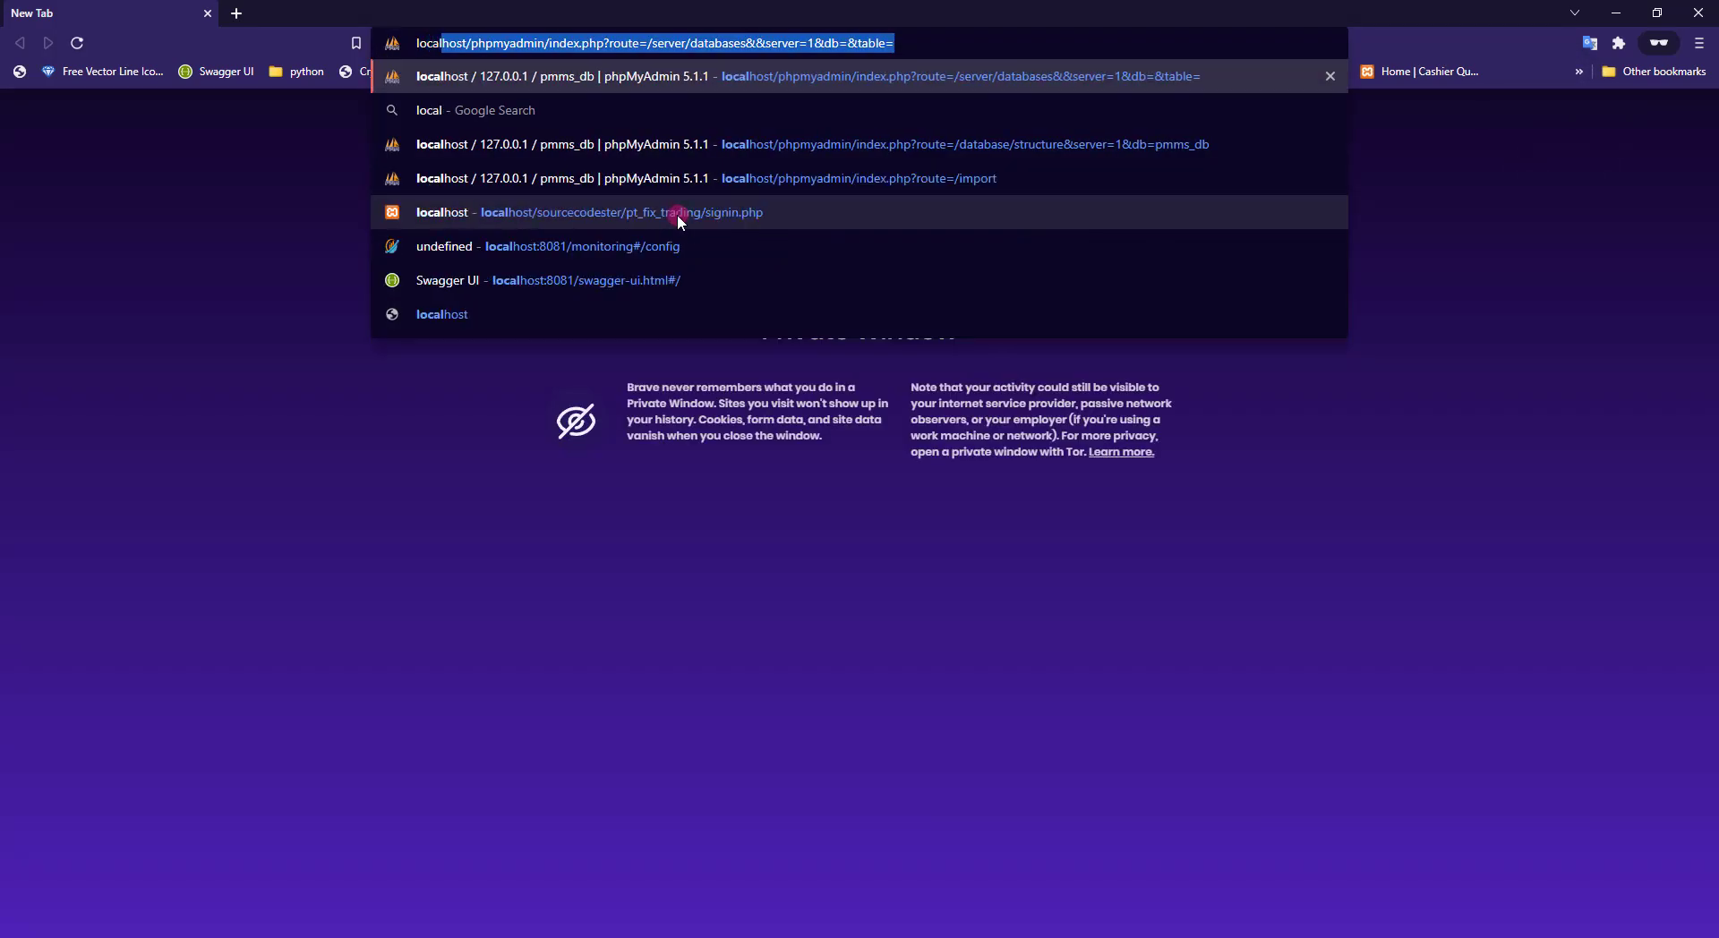
pyautogui.write('host/pmms/')
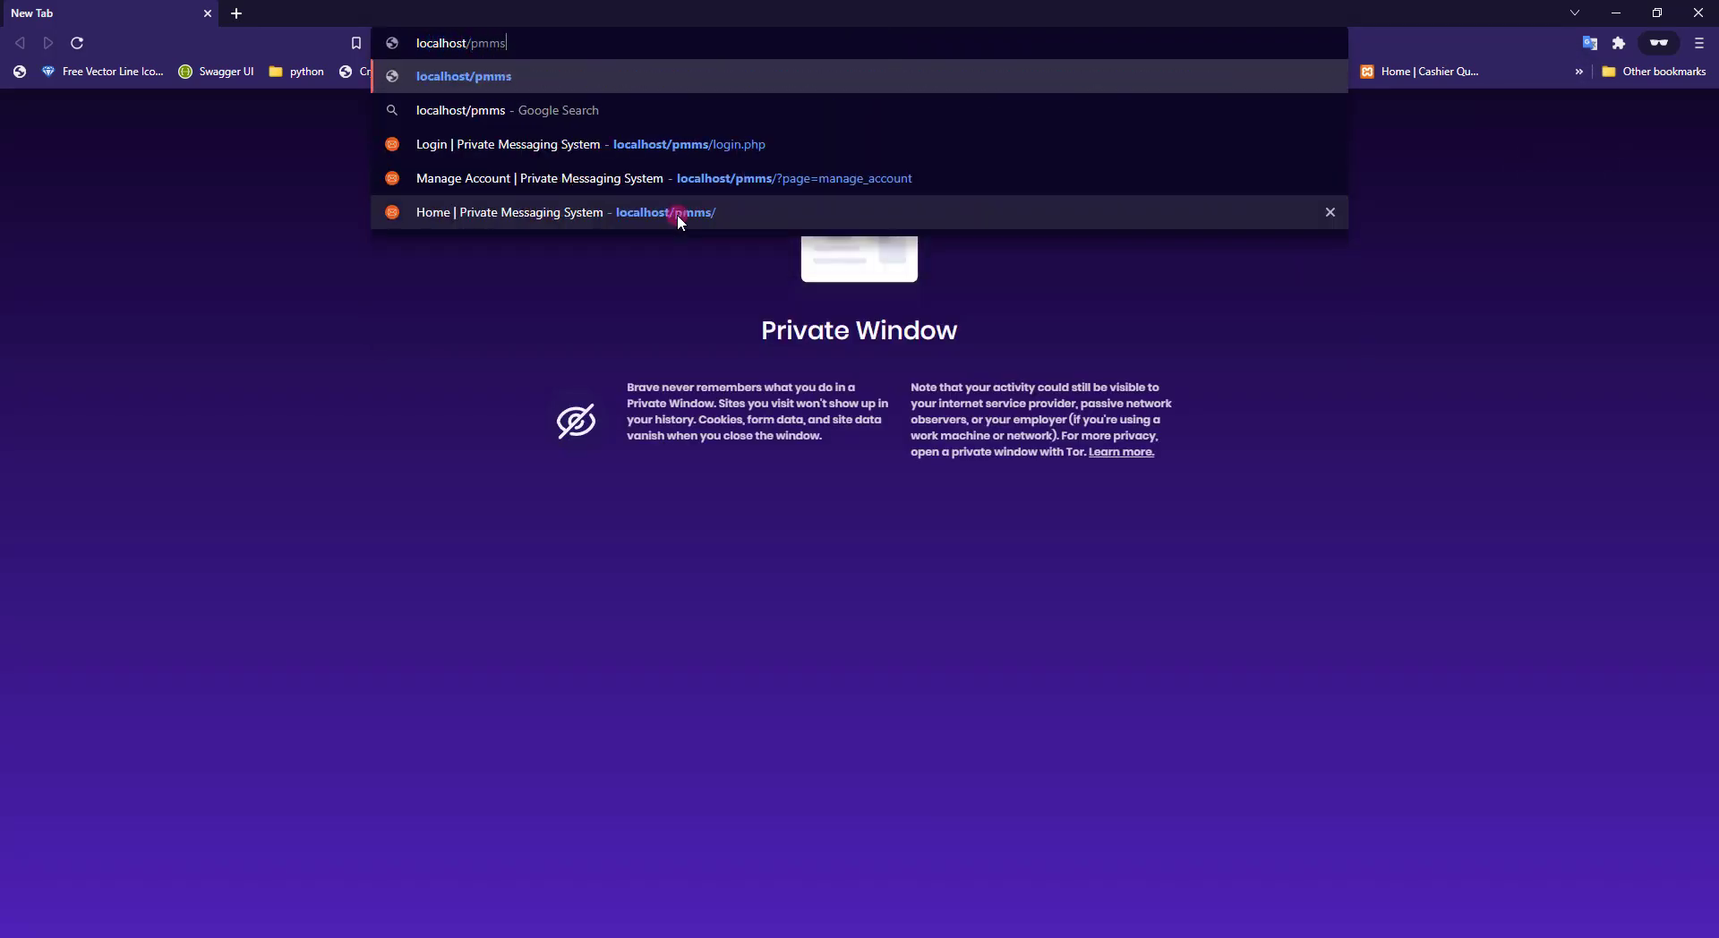
pyautogui.press('Return')
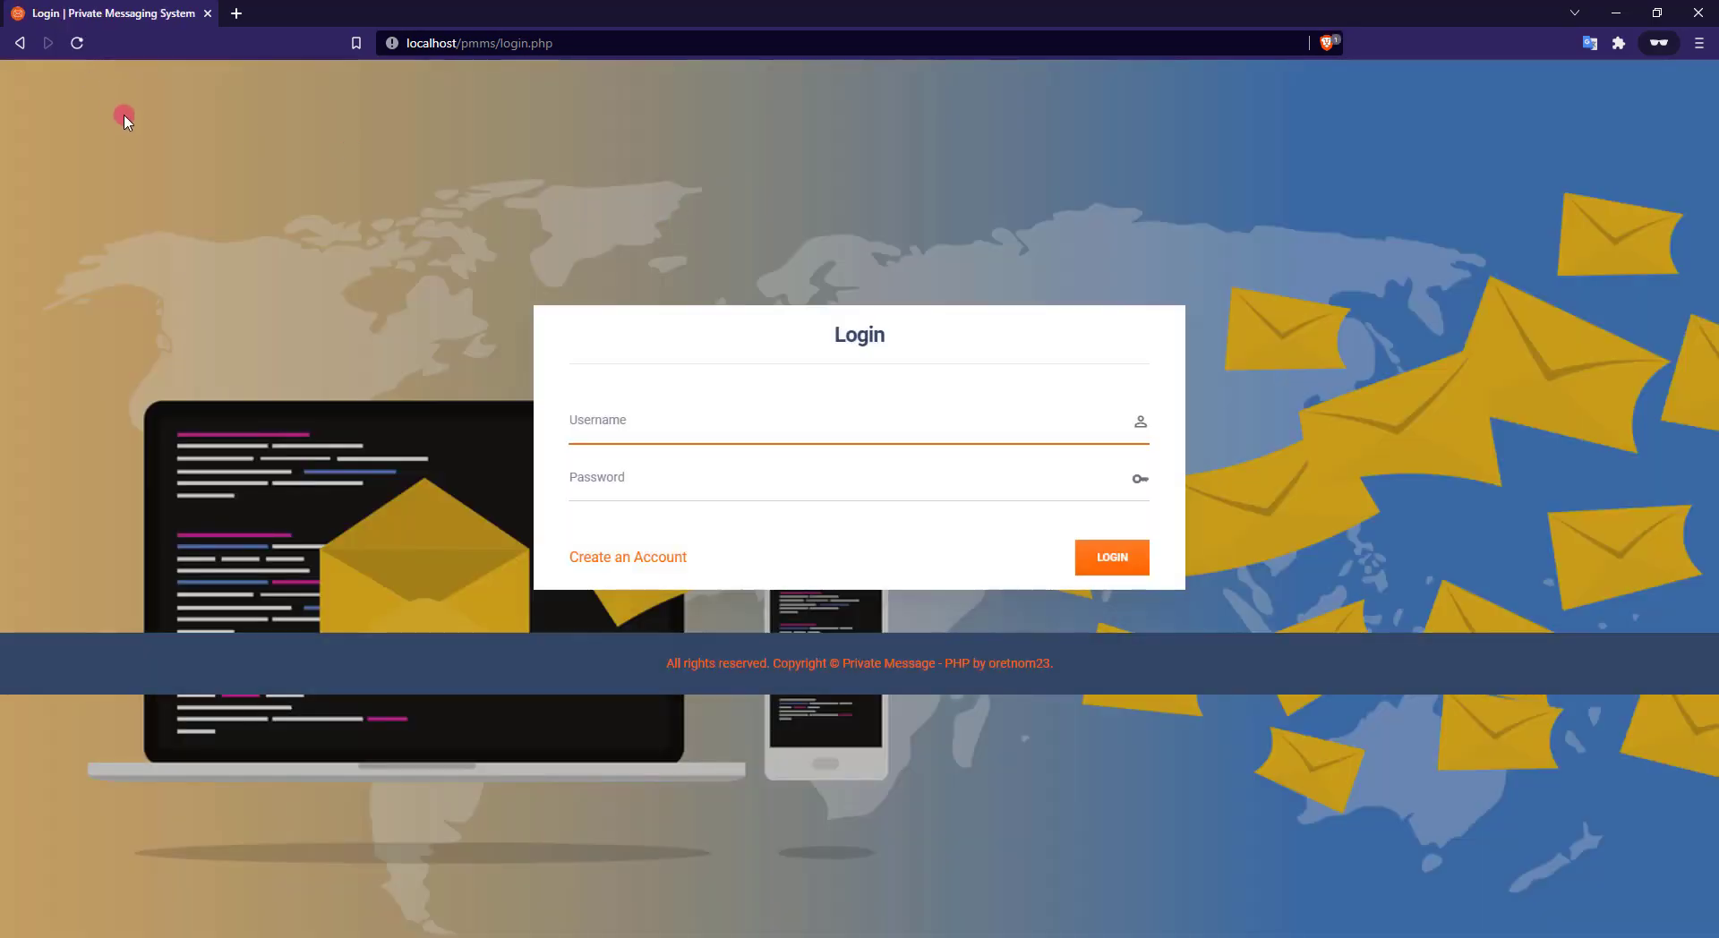
# In the normal window, glance at the tutorial and phpMyAdmin tabs, then return to the messaging tab
pyautogui.hotkey('ctrl', 'w')
pyautogui.click(78, 21)
pyautogui.scroll(-2, 218, 452)
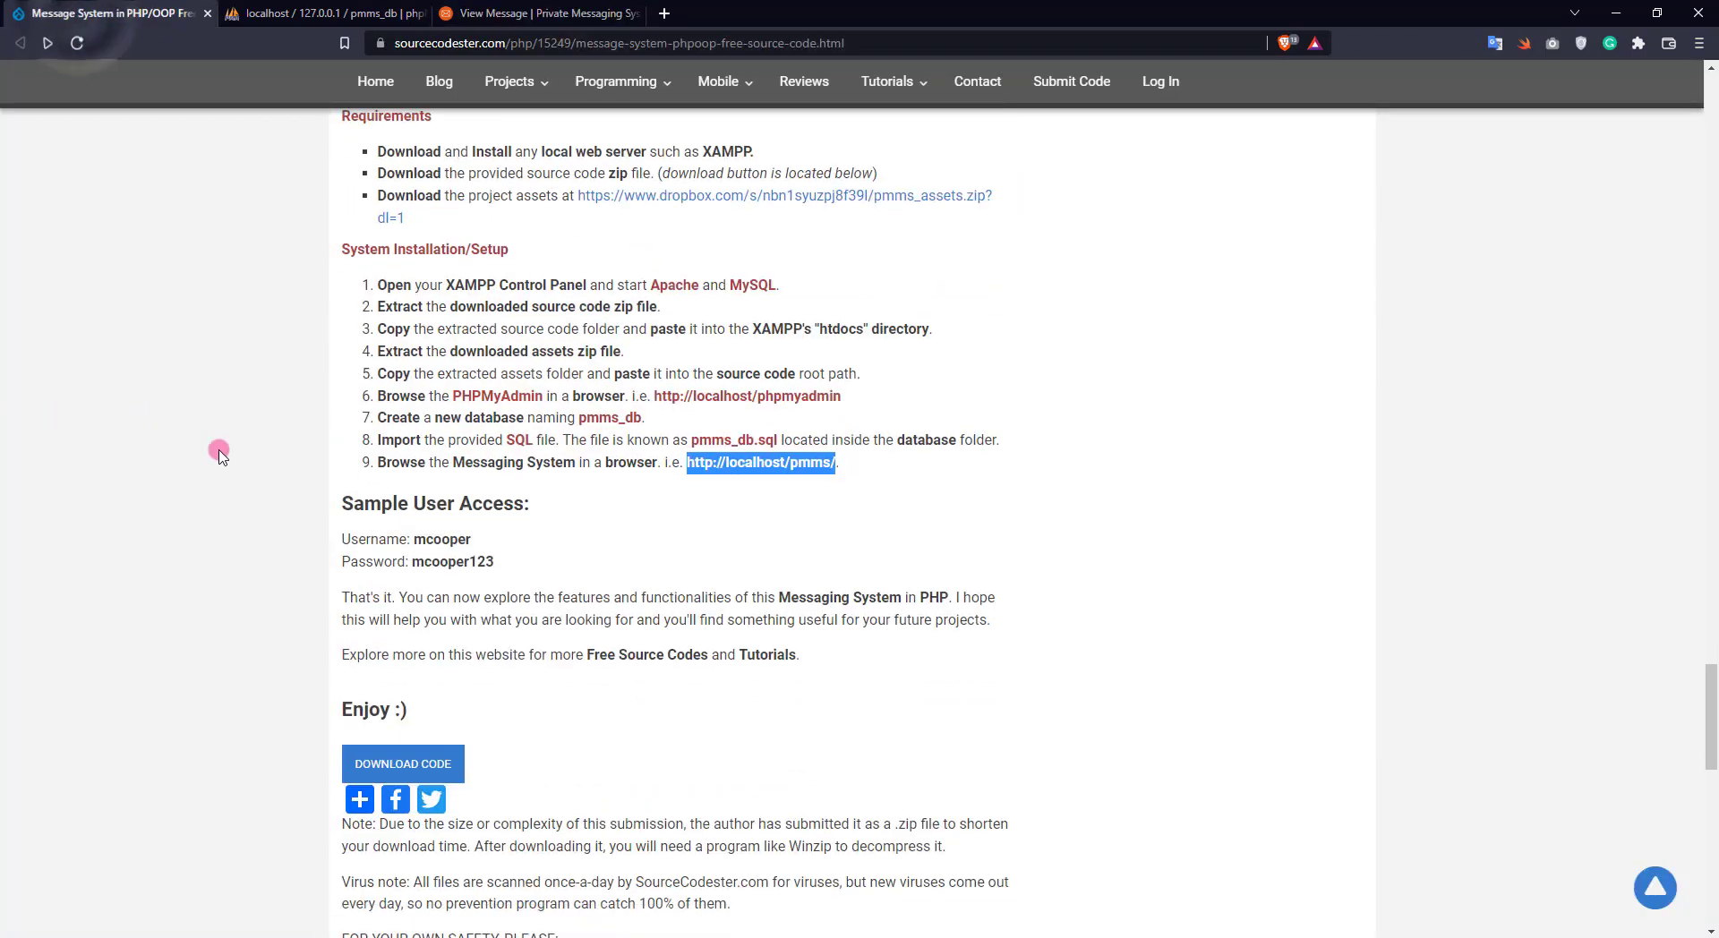
pyautogui.scroll(1, 241, 509)
pyautogui.click(537, 13)
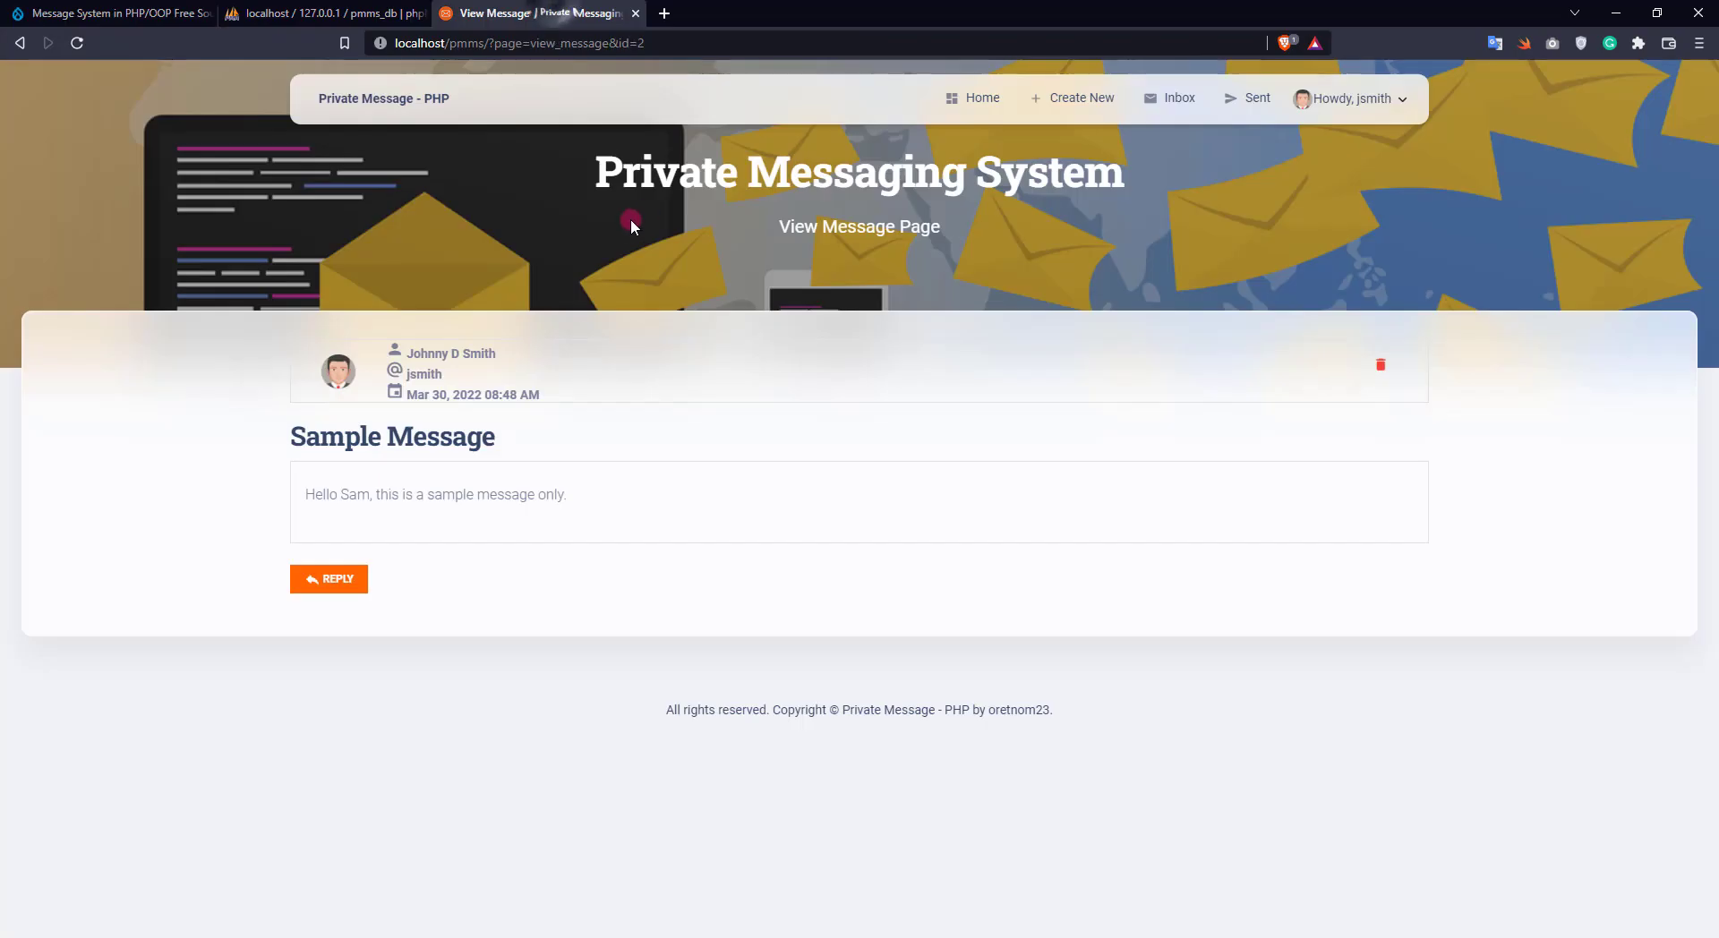
pyautogui.click(364, 9)
pyautogui.click(537, 14)
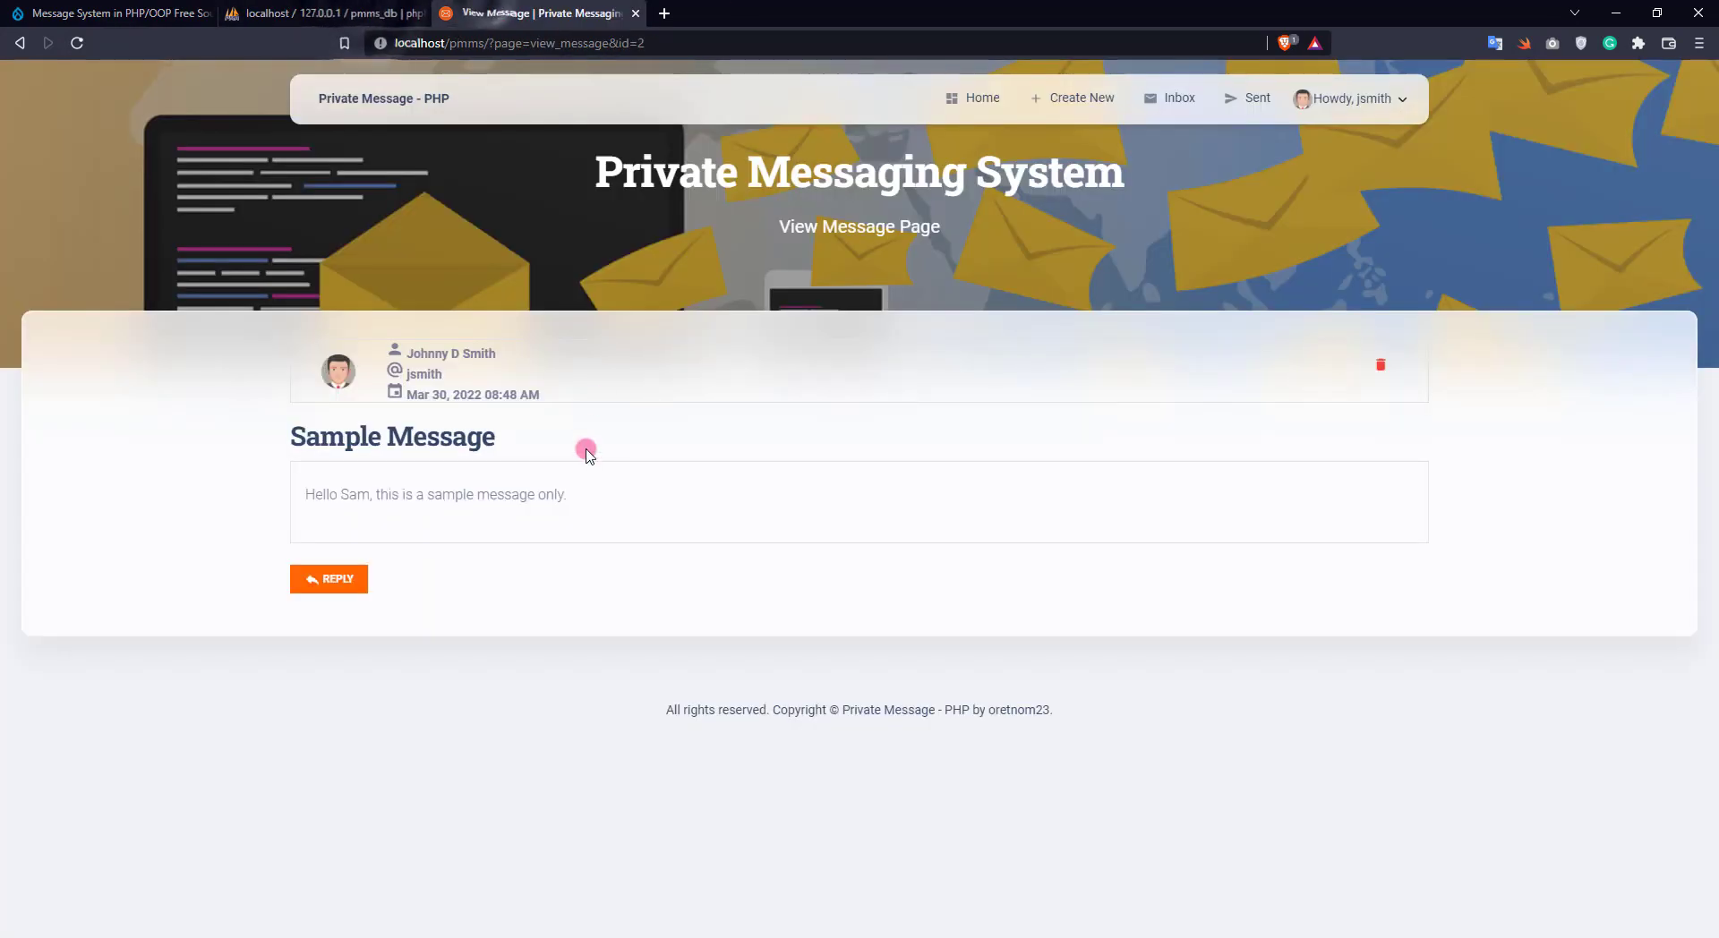
# In the private window, log in as sam with the account password, retrying after the error
pyautogui.hotkey('alt', 'Tab')
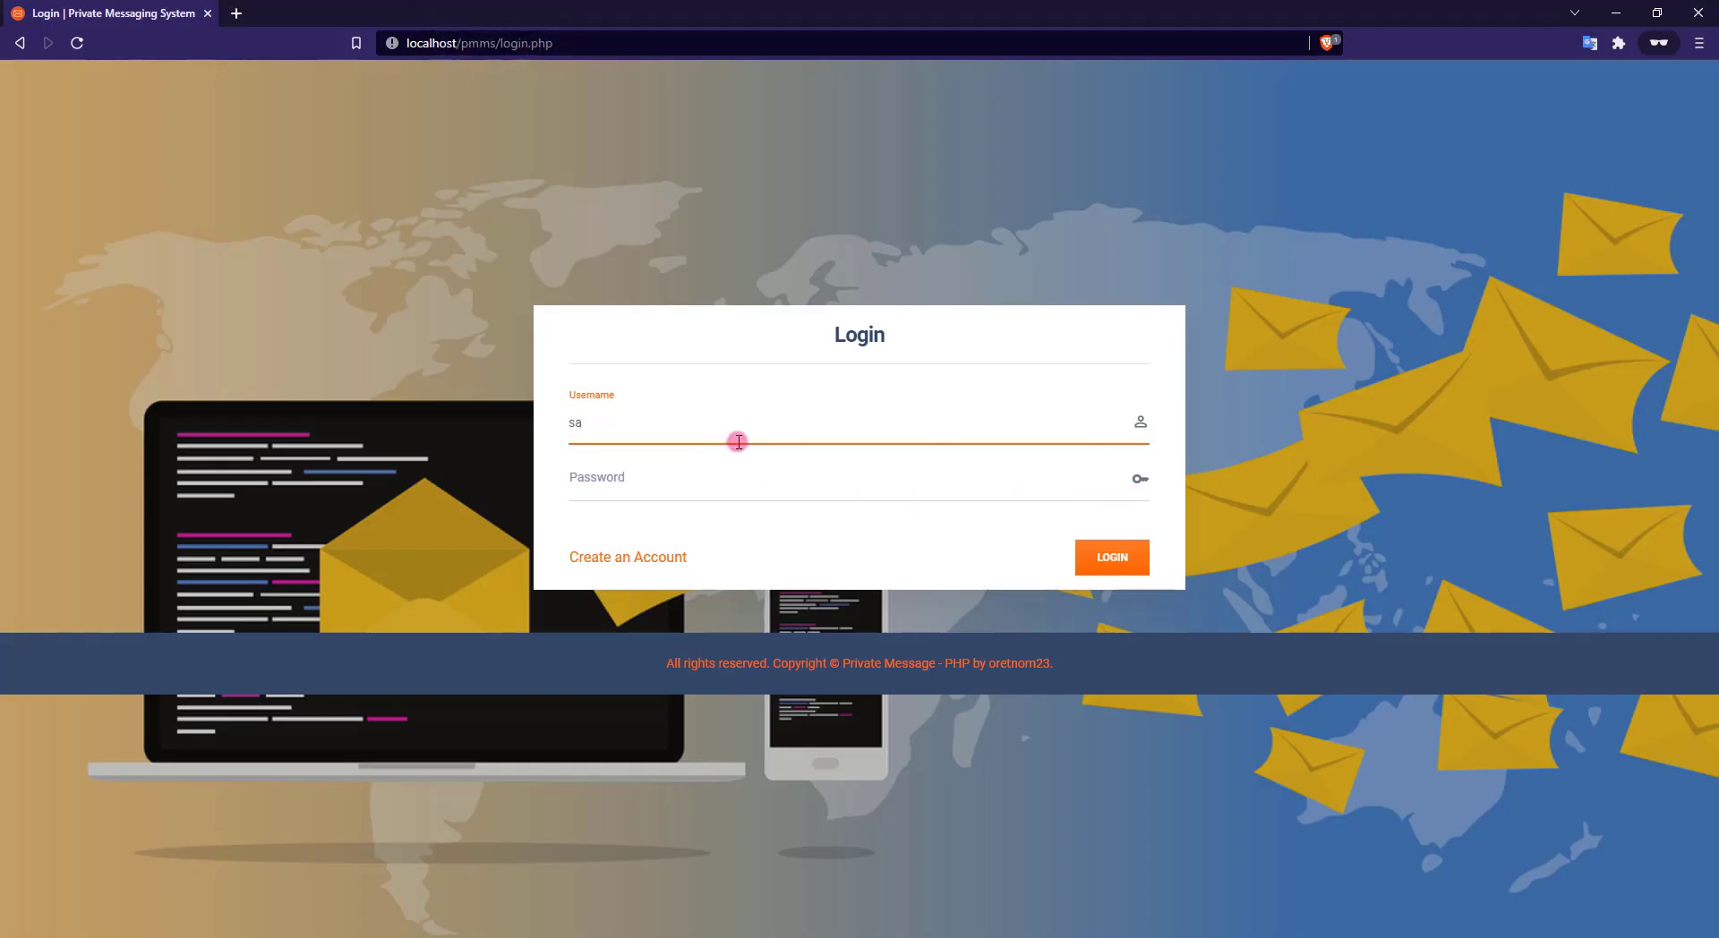
pyautogui.press('Tab')
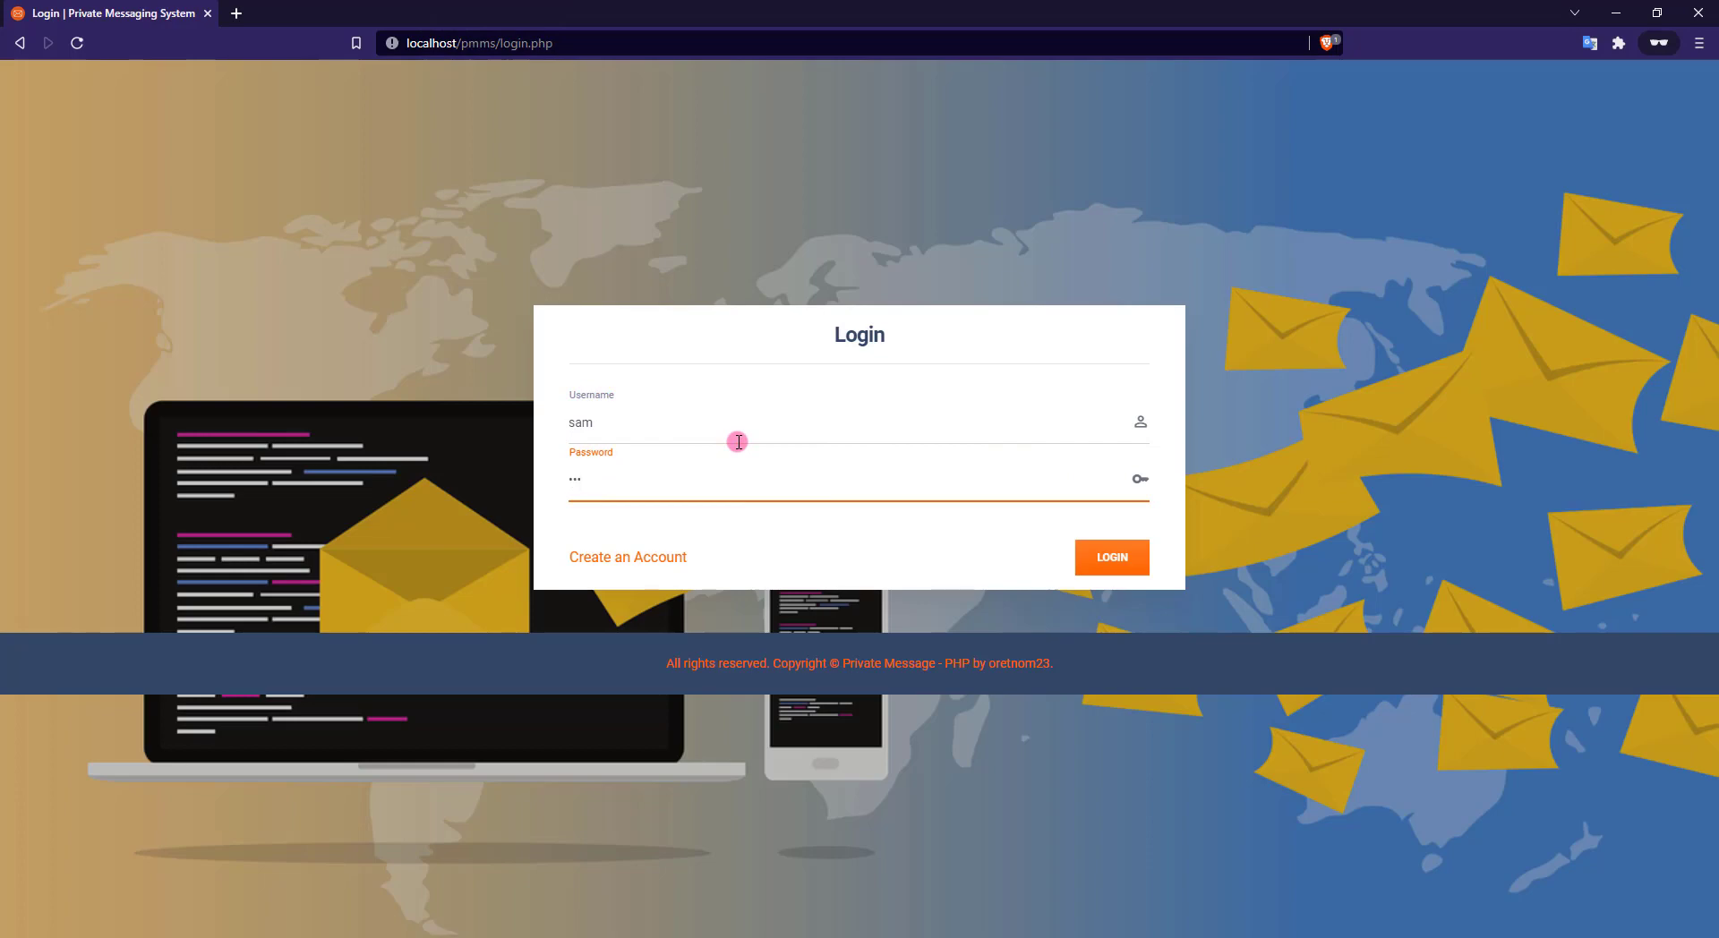
pyautogui.write('12345')
pyautogui.press('Return')
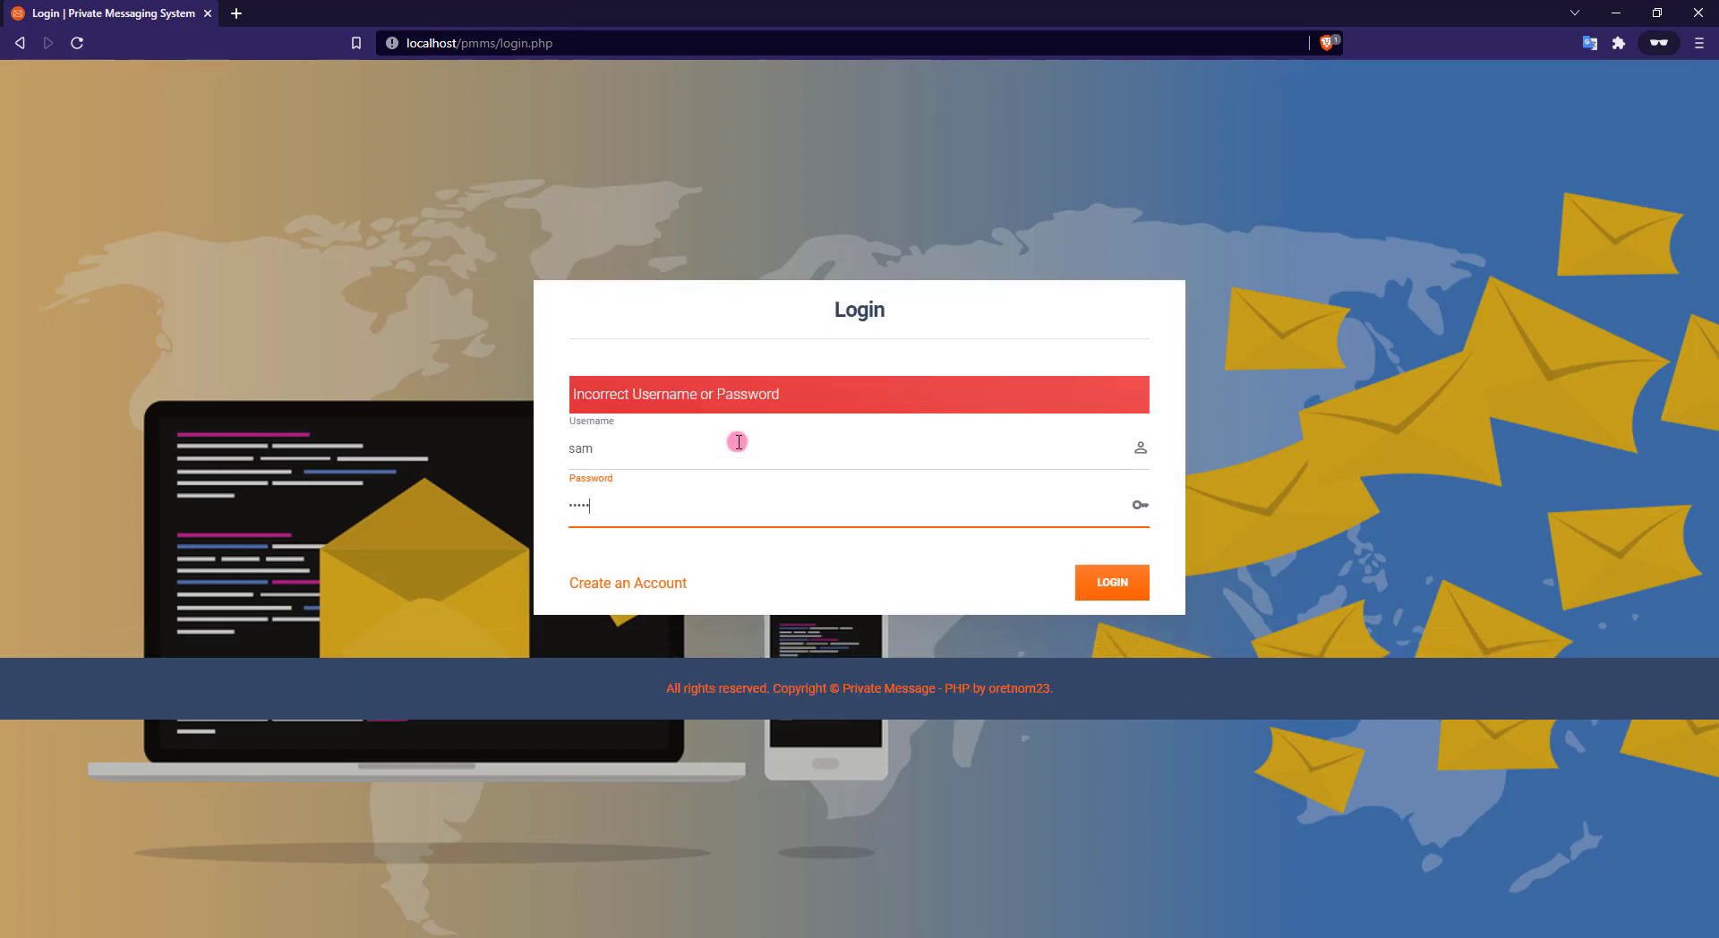
pyautogui.press('Return')
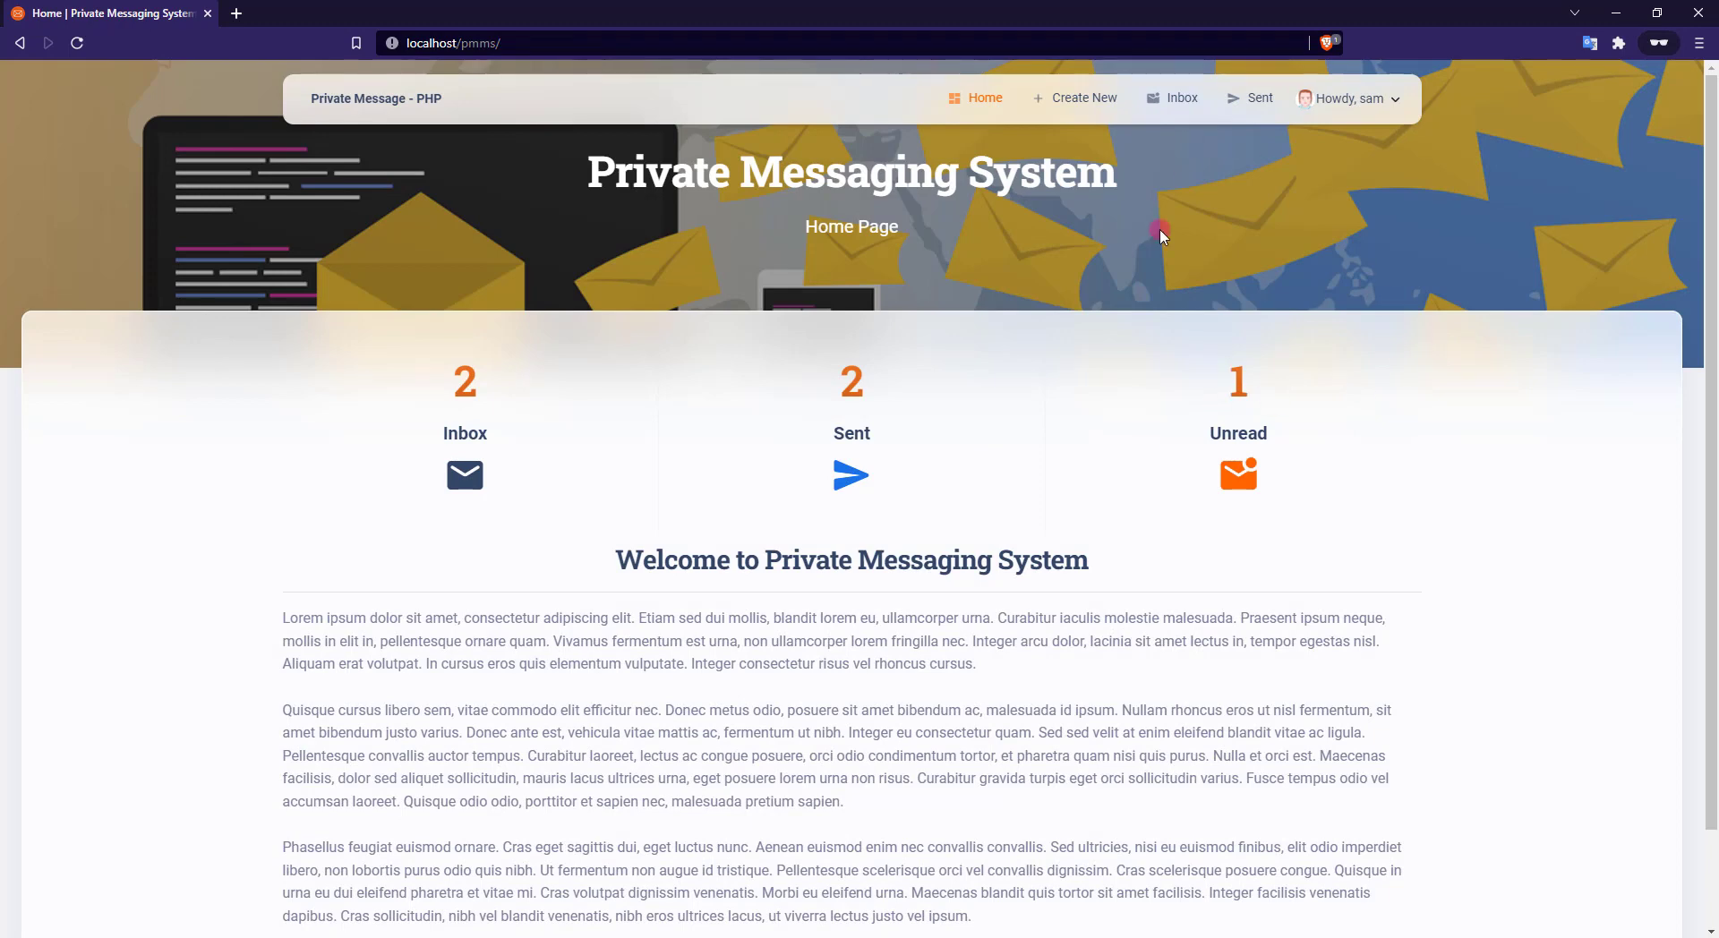
# Open jsmith's Sample Message from sam's inbox and begin a reply
pyautogui.click(1178, 101)
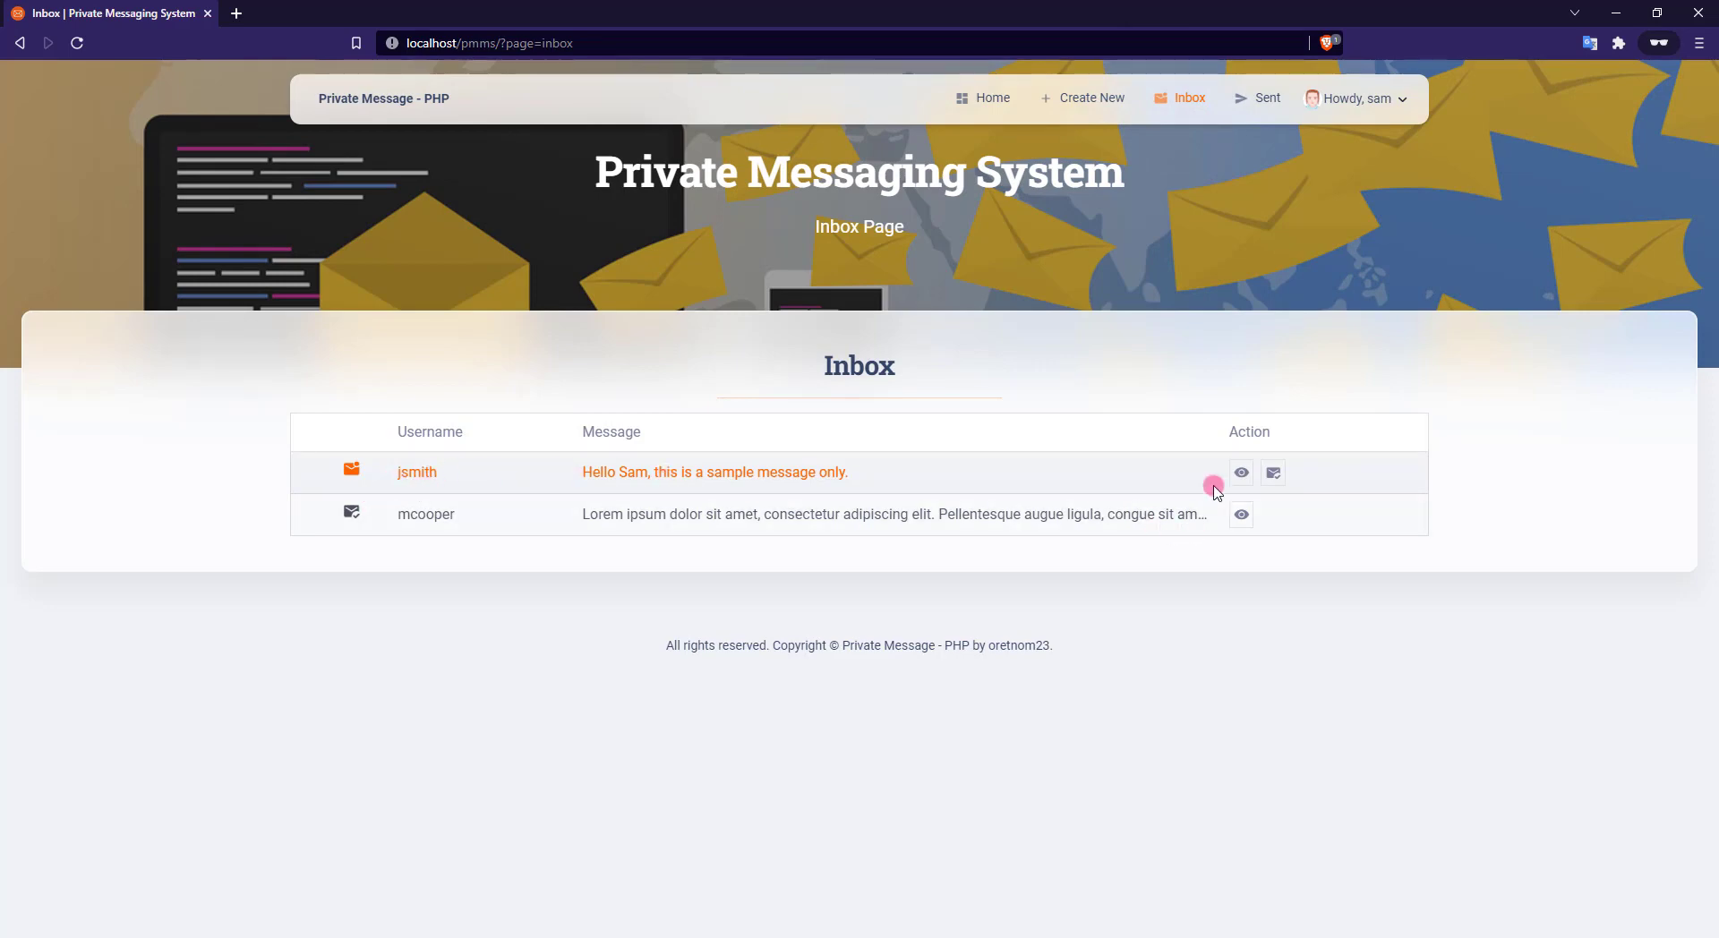
pyautogui.click(1241, 479)
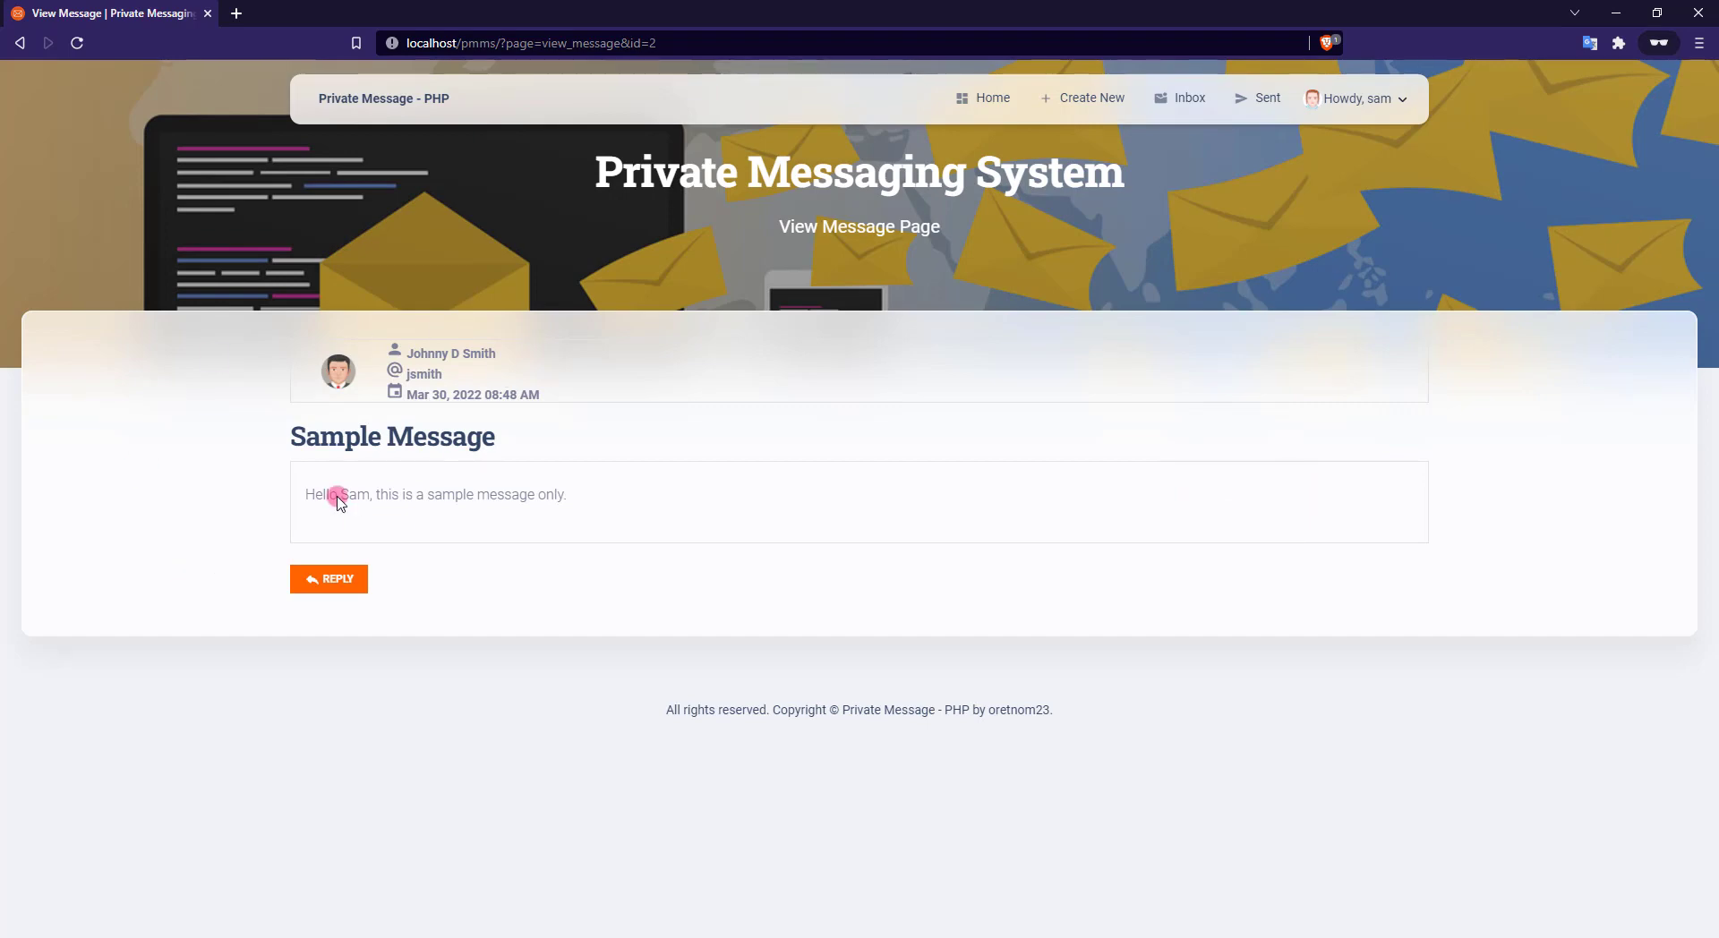
pyautogui.click(335, 582)
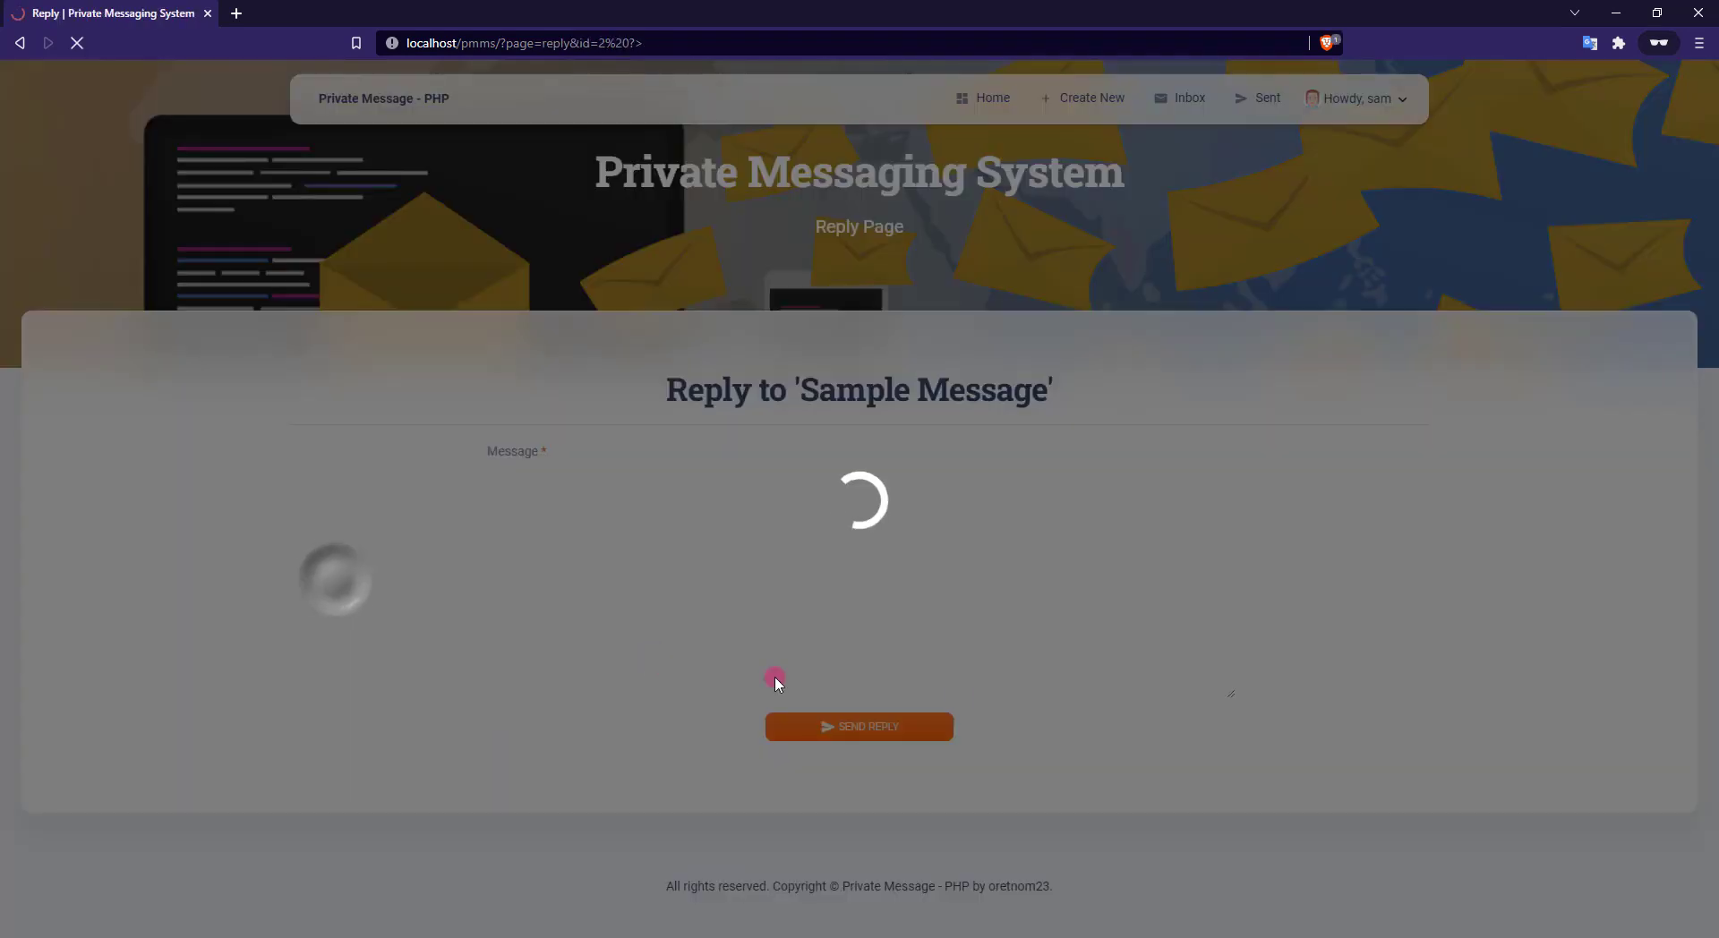
# Send the reply 'Hi John, this is a sample reply.'
pyautogui.click(819, 599)
pyautogui.write('He')
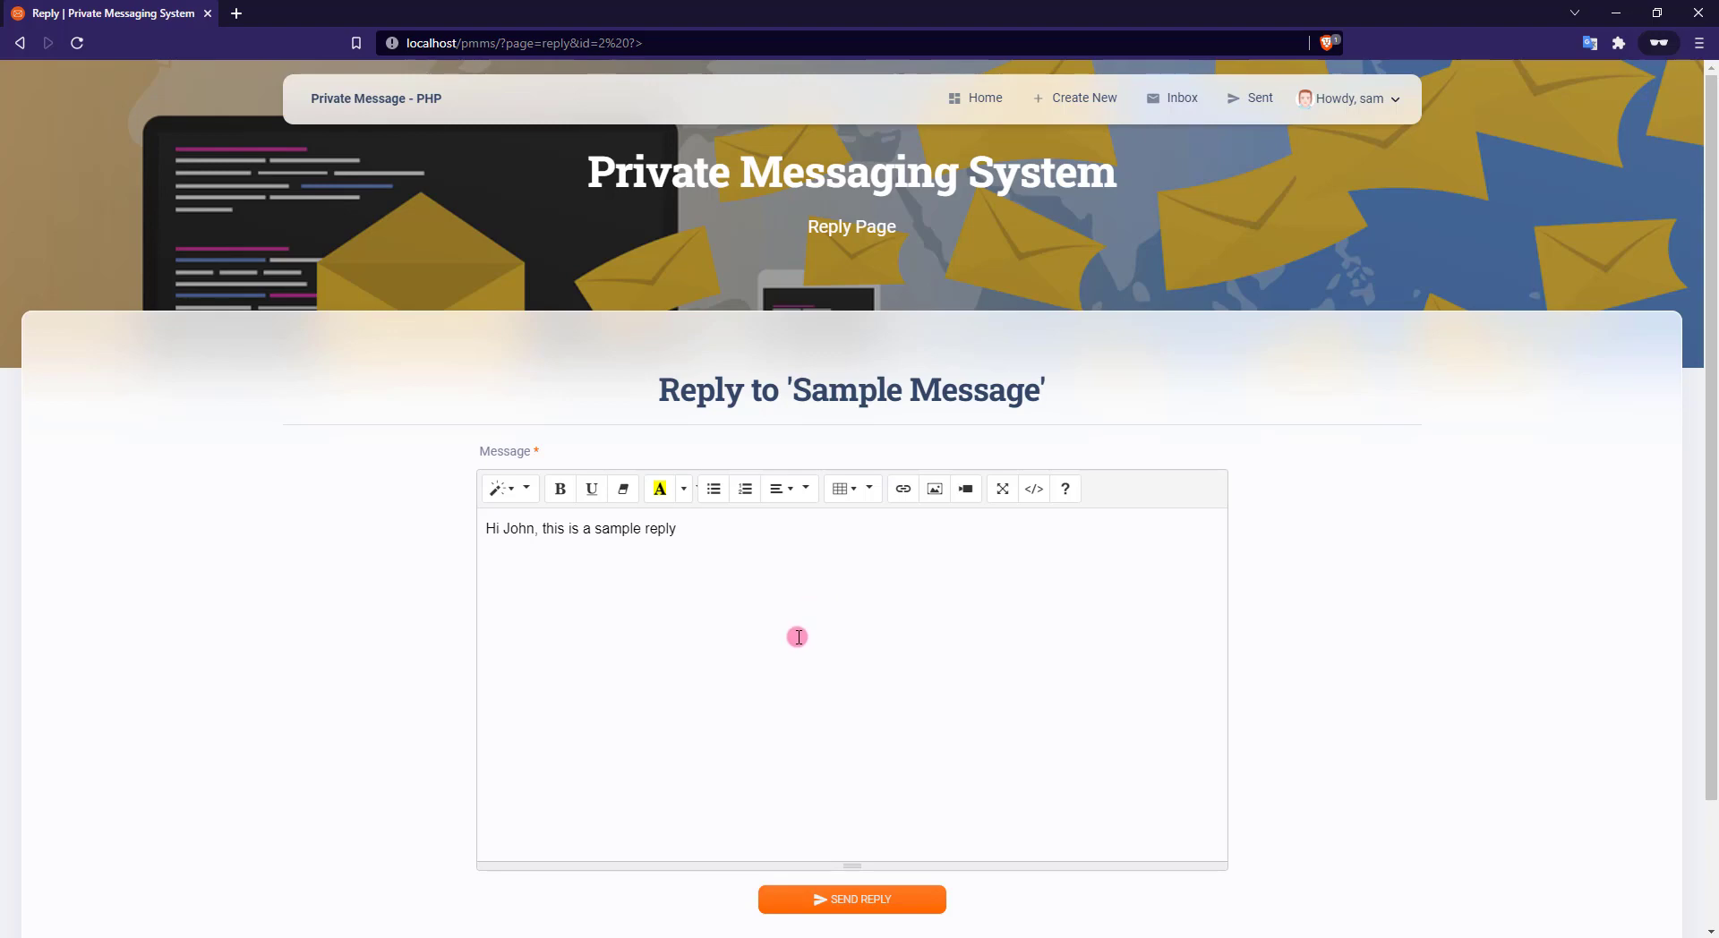
pyautogui.write('.')
pyautogui.click(870, 902)
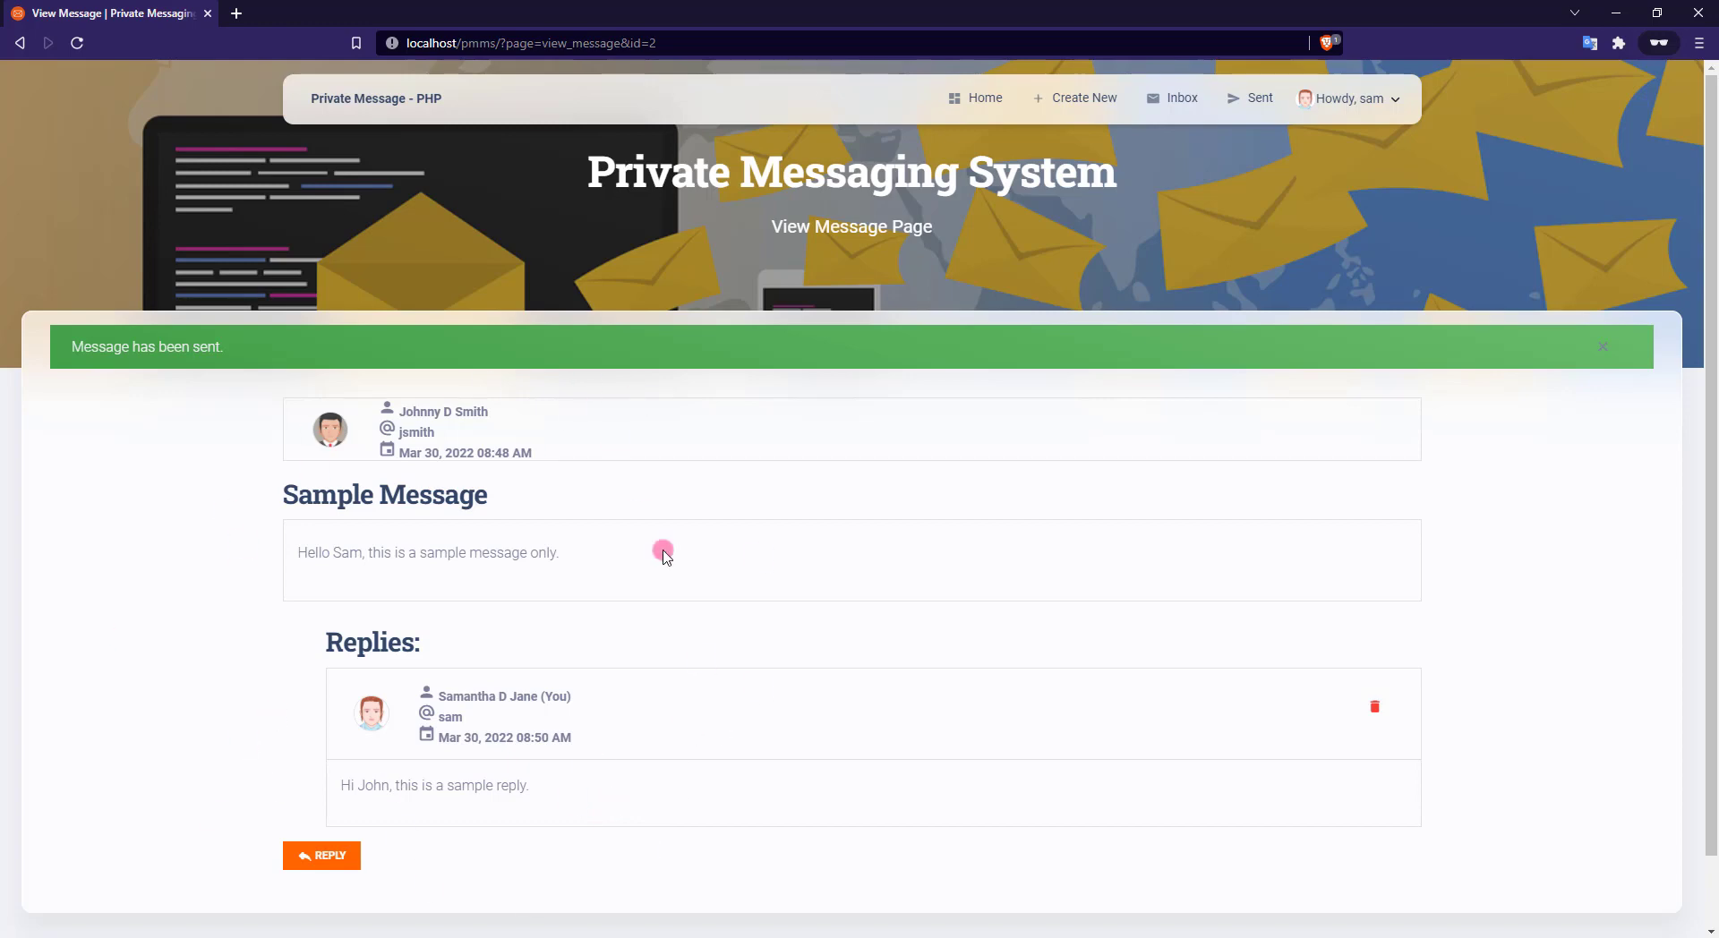
# Send a second reply reading 'Reply to delete'
pyautogui.click(336, 860)
pyautogui.click(680, 595)
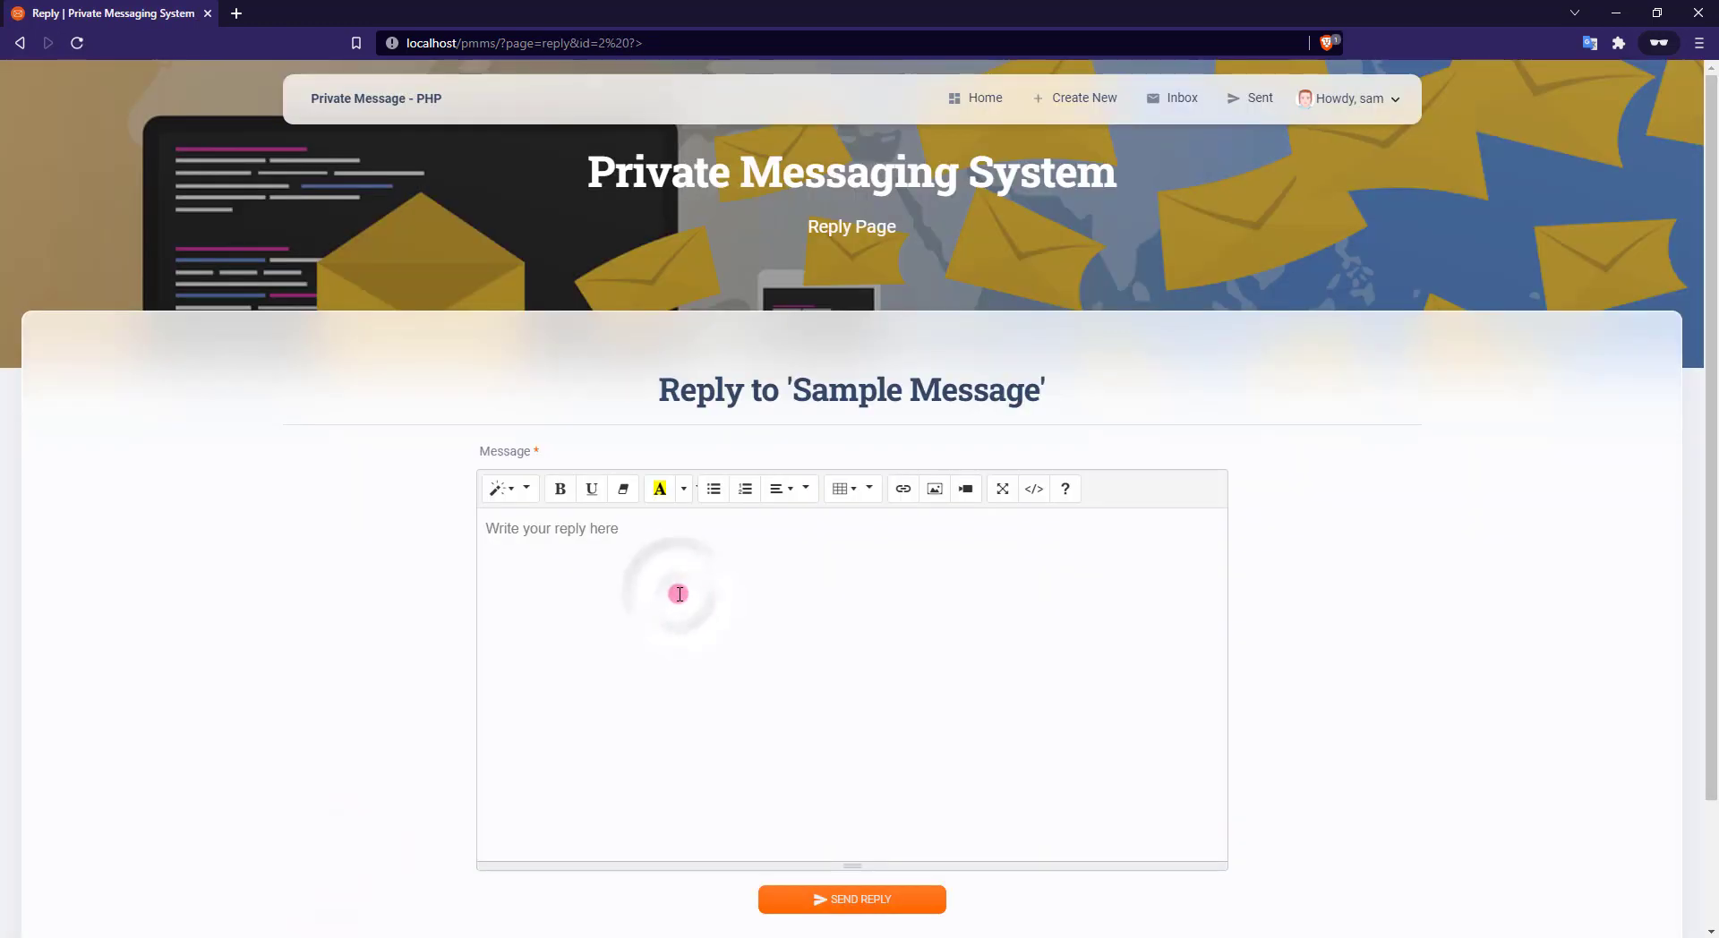
pyautogui.write('Reply to delete')
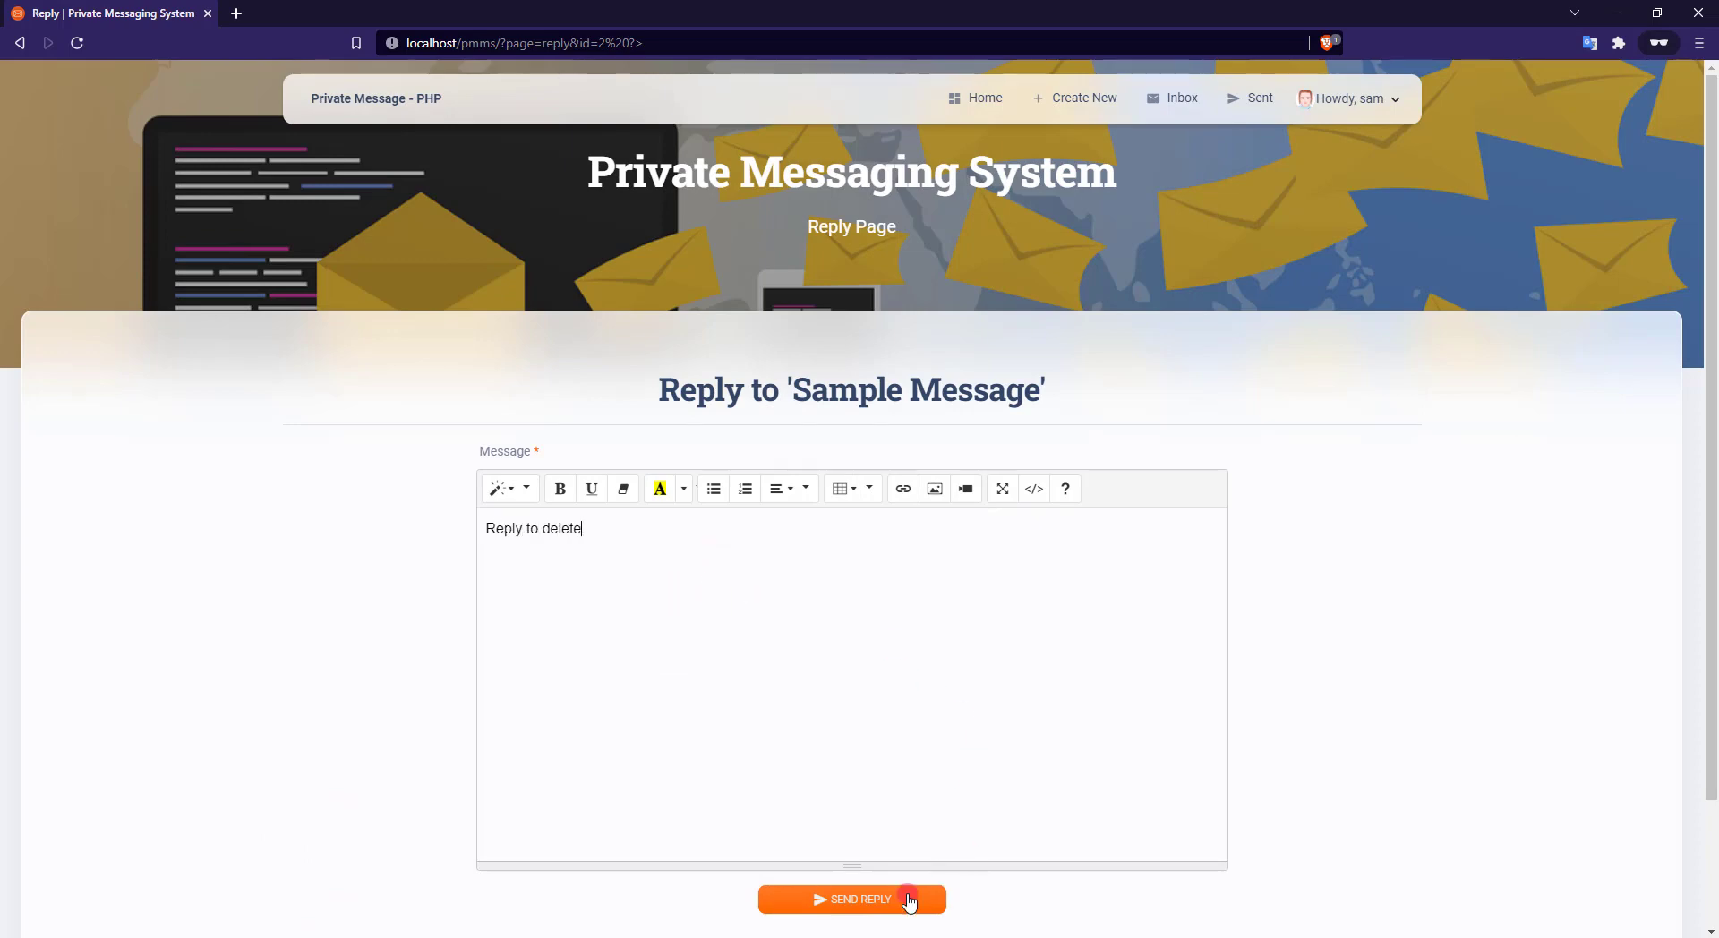
pyautogui.click(906, 900)
pyautogui.scroll(-1, 922, 759)
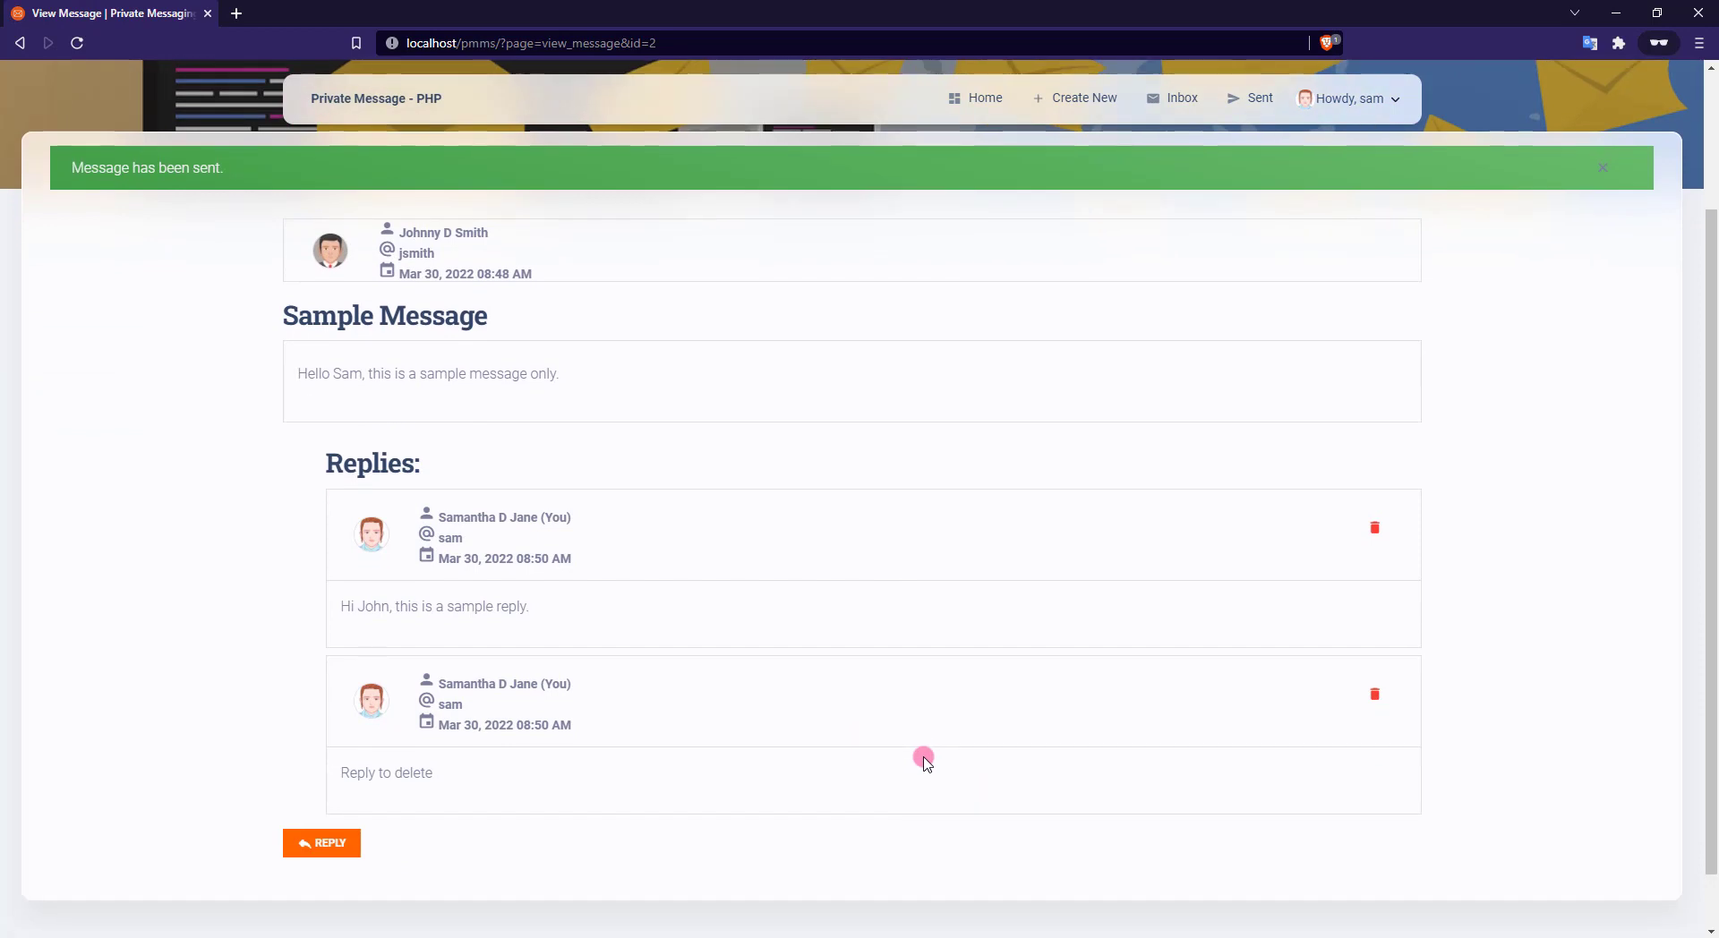